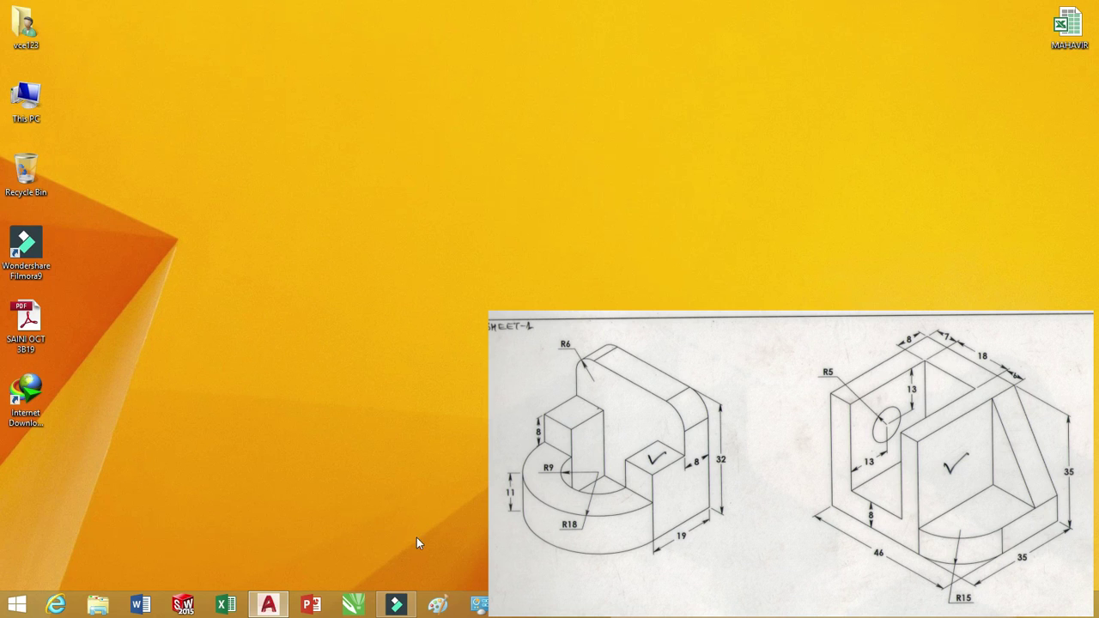
# Launch AutoCAD 2017 from the taskbar
pyautogui.click(273, 607)
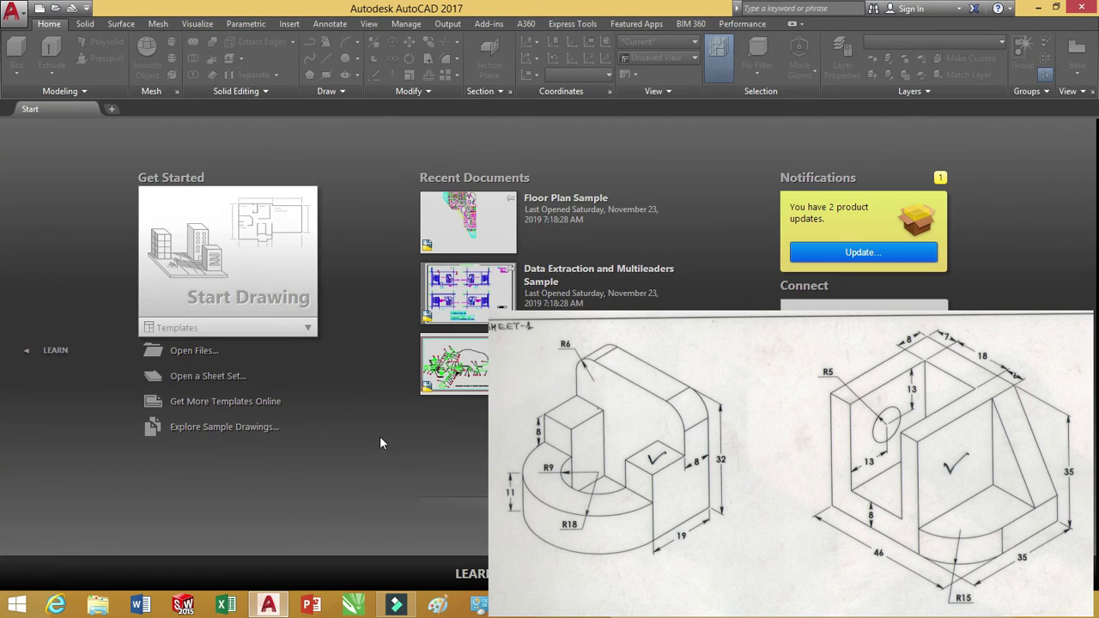
# Start a new blank drawing, Drawing1, and switch it to the Top view
pyautogui.click(273, 287)
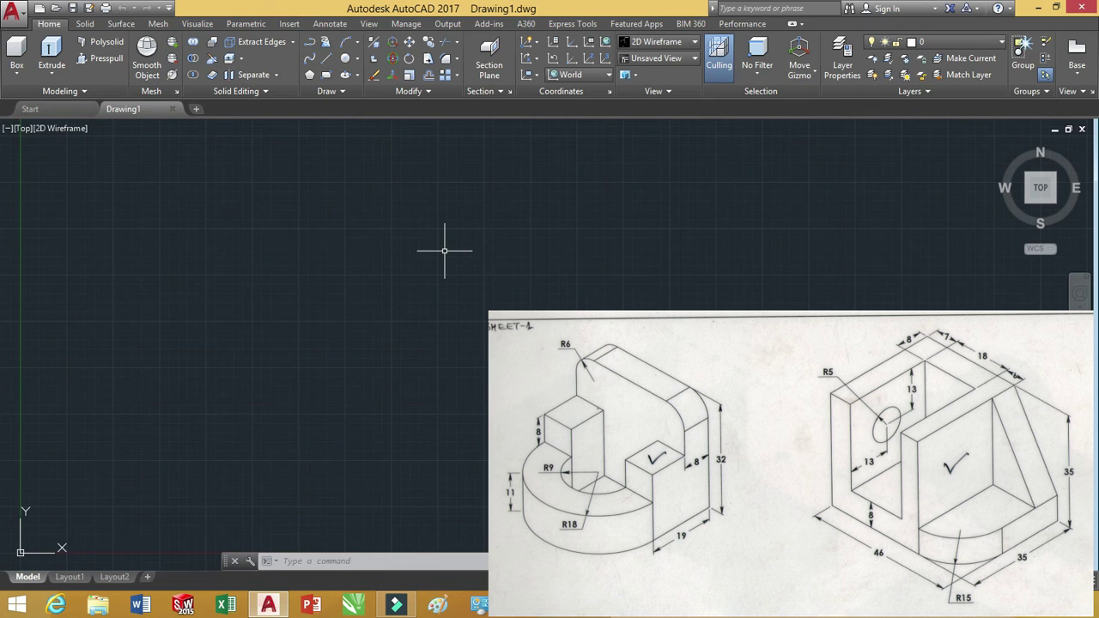
pyautogui.click(687, 58)
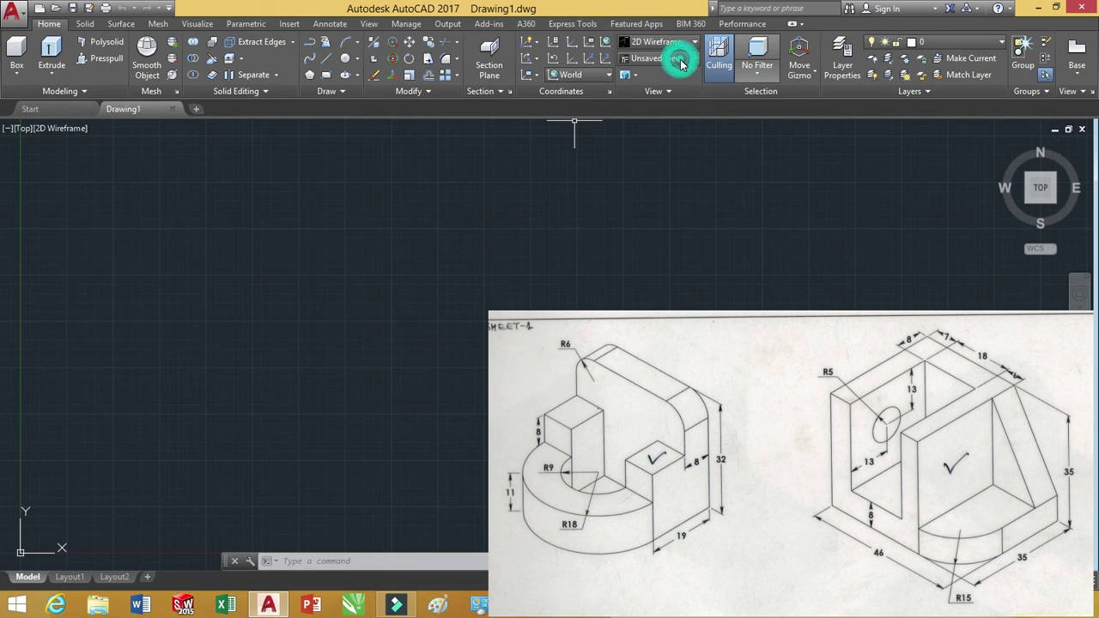
pyautogui.click(649, 76)
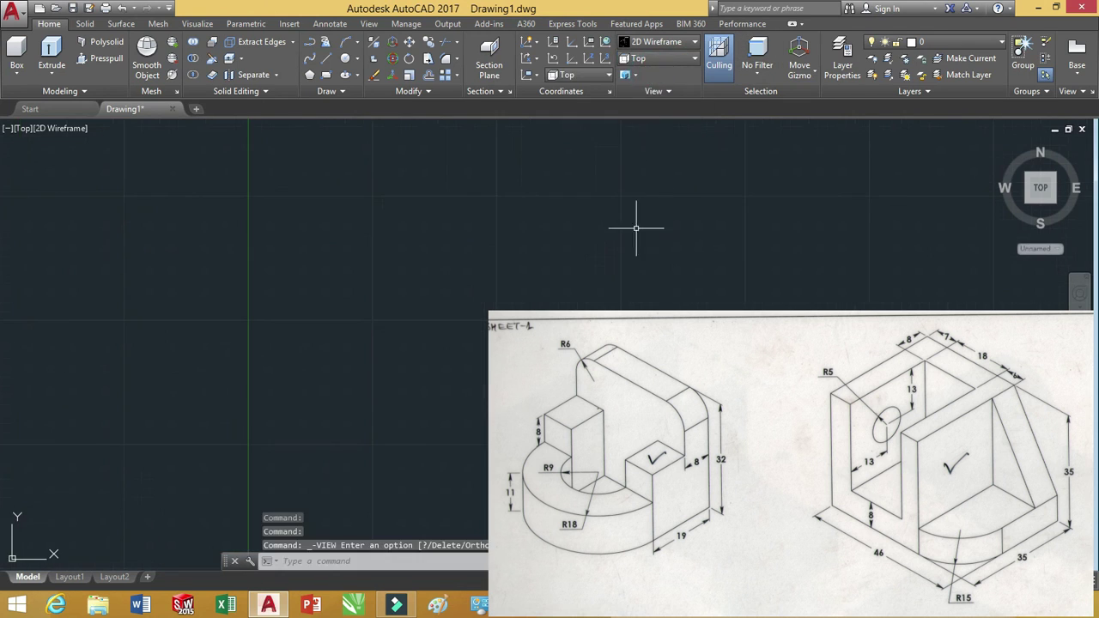
pyautogui.scroll(-3, 547, 300)
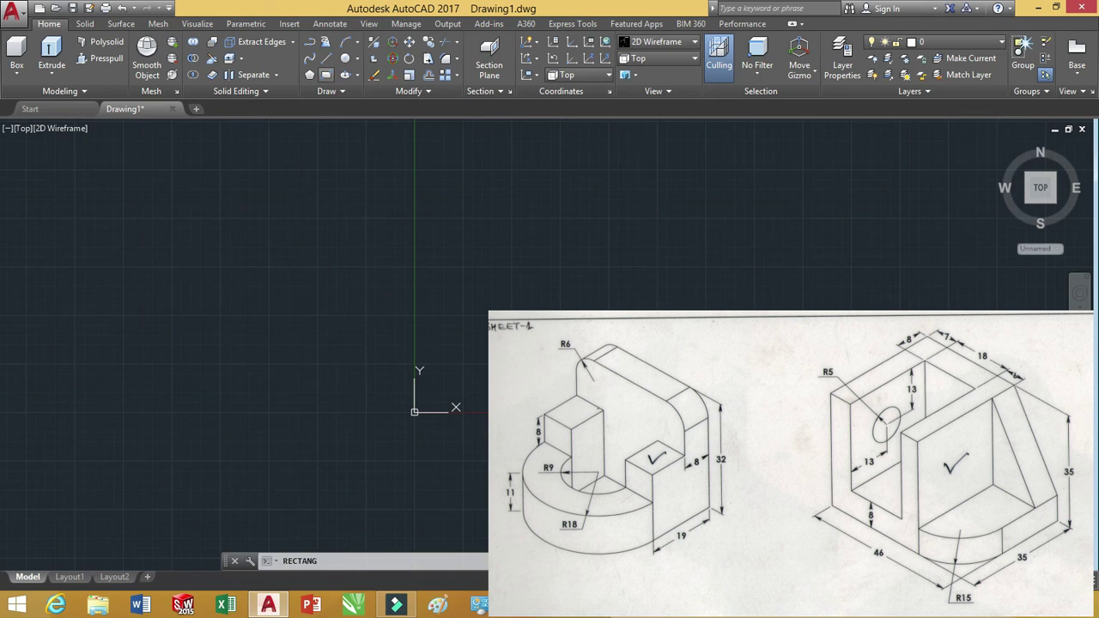
# Draw a 26-unit-wide rectangle with its first corner at the origin
pyautogui.click(485, 366)
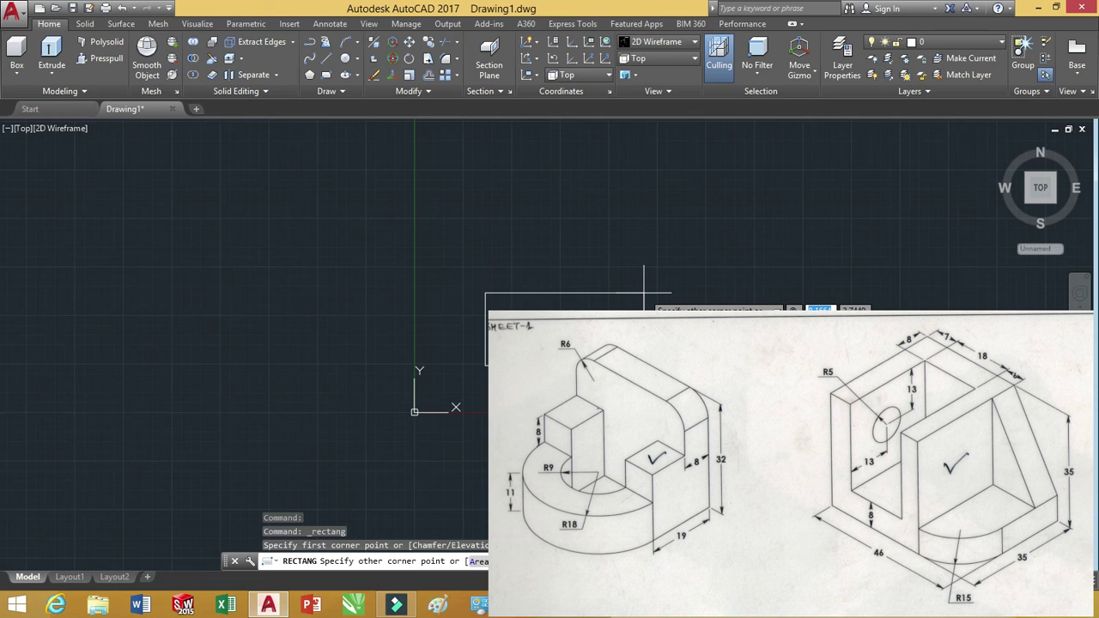
pyautogui.write('36')
pyautogui.press('Tab')
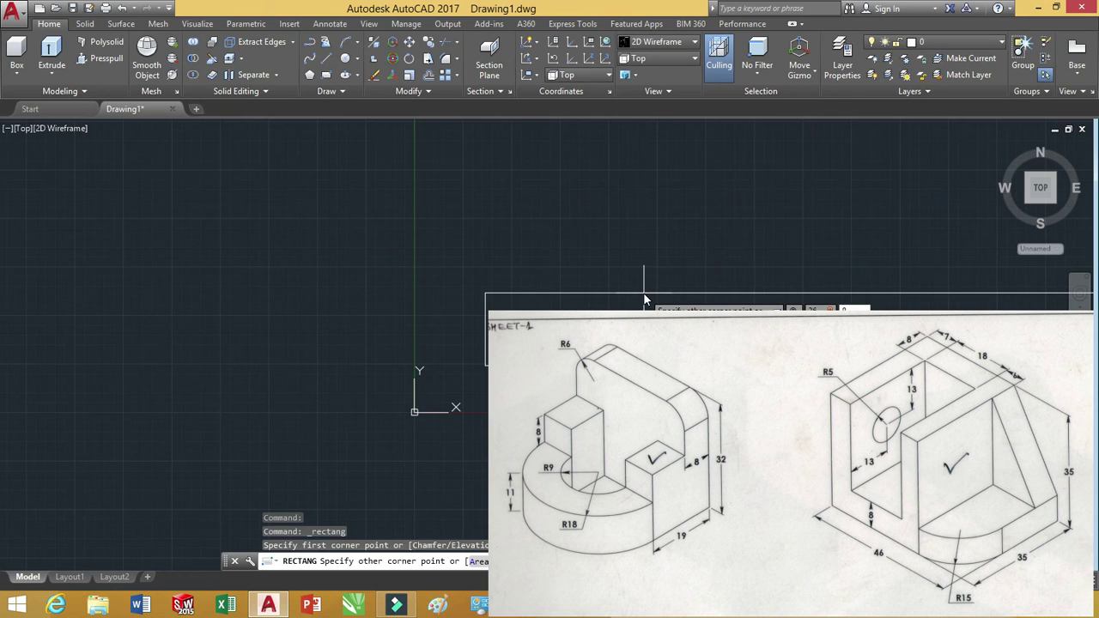
pyautogui.press('Return')
pyautogui.scroll(-2, 415, 370)
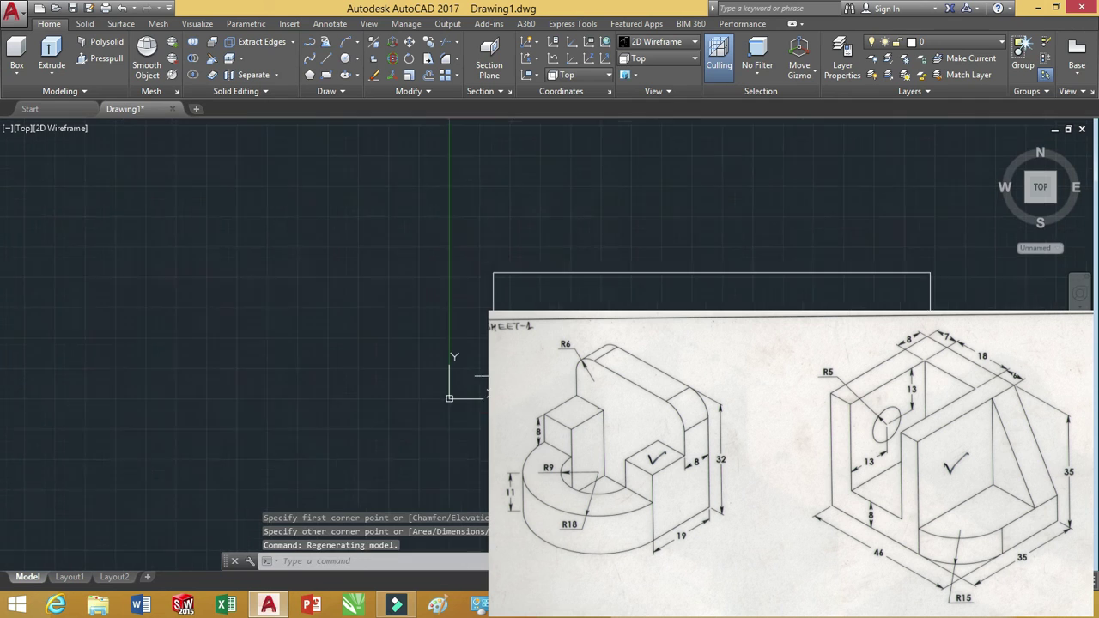
pyautogui.scroll(-2, 487, 349)
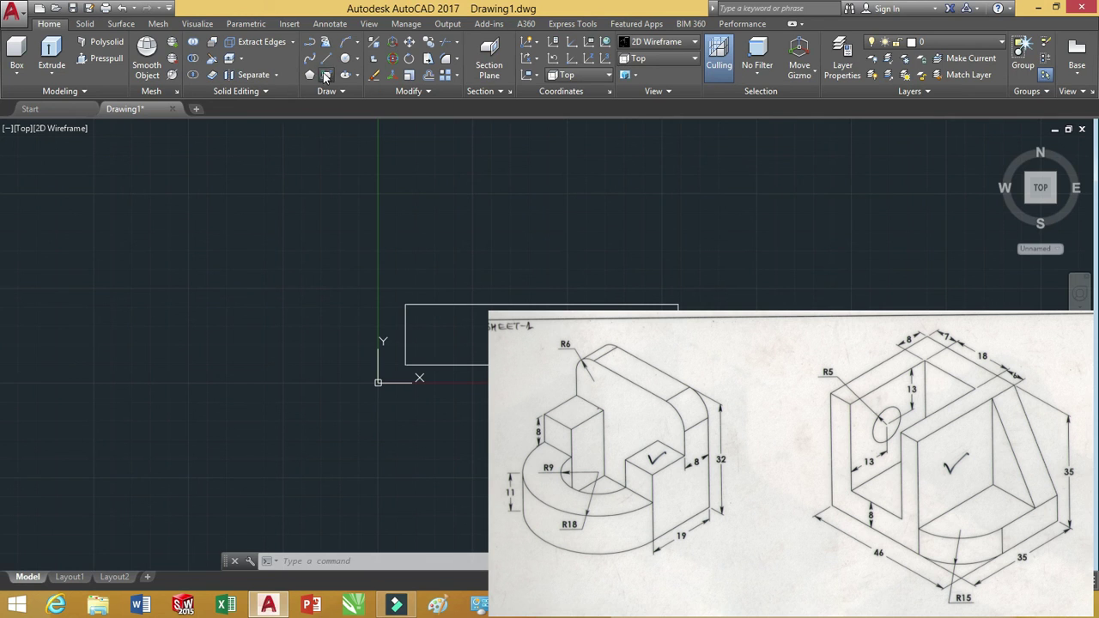
# Draw a 9 by 11 rectangle below the long rectangle
pyautogui.click(325, 76)
pyautogui.click(331, 491)
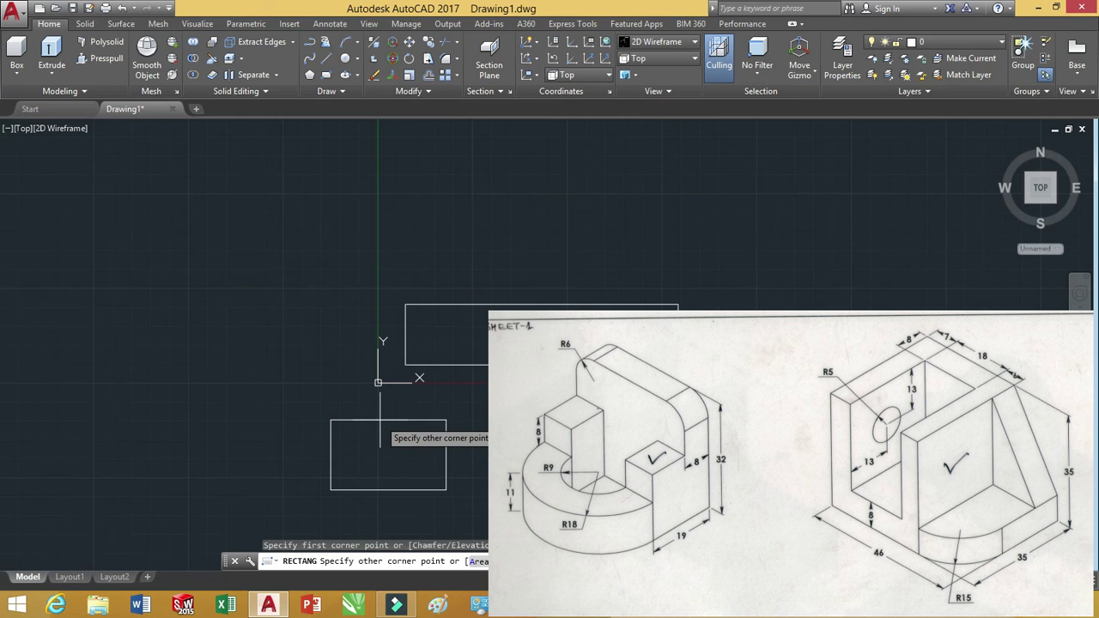
pyautogui.press('Return')
pyautogui.scroll(-2, 361, 361)
pyautogui.scroll(2, 451, 460)
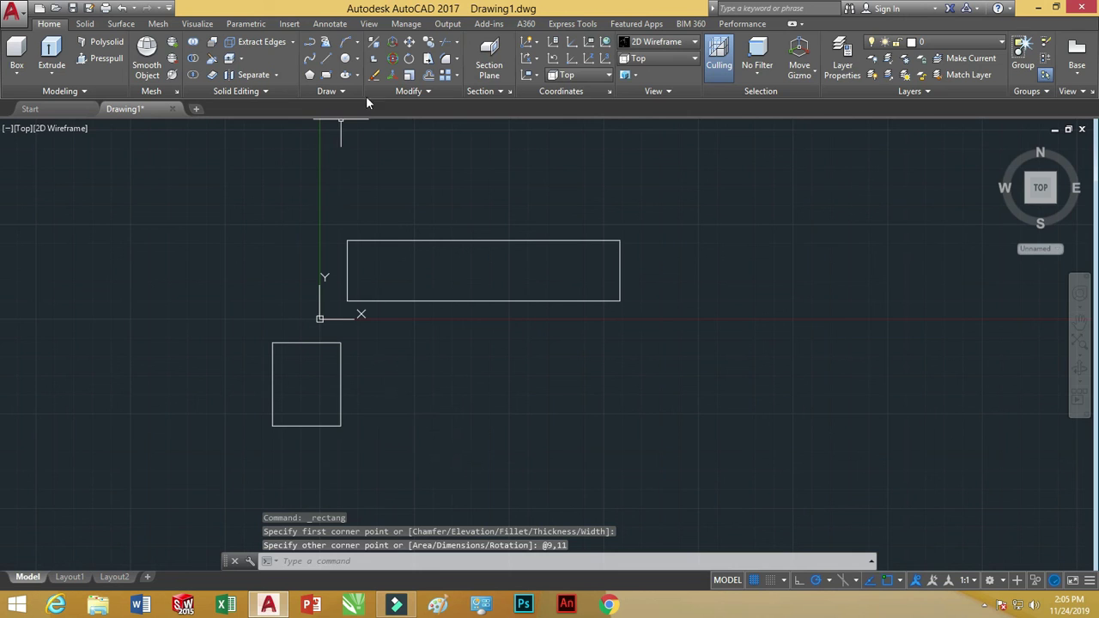
# Copy the 9 by 11 rectangle under the long rectangle's right end
pyautogui.click(429, 42)
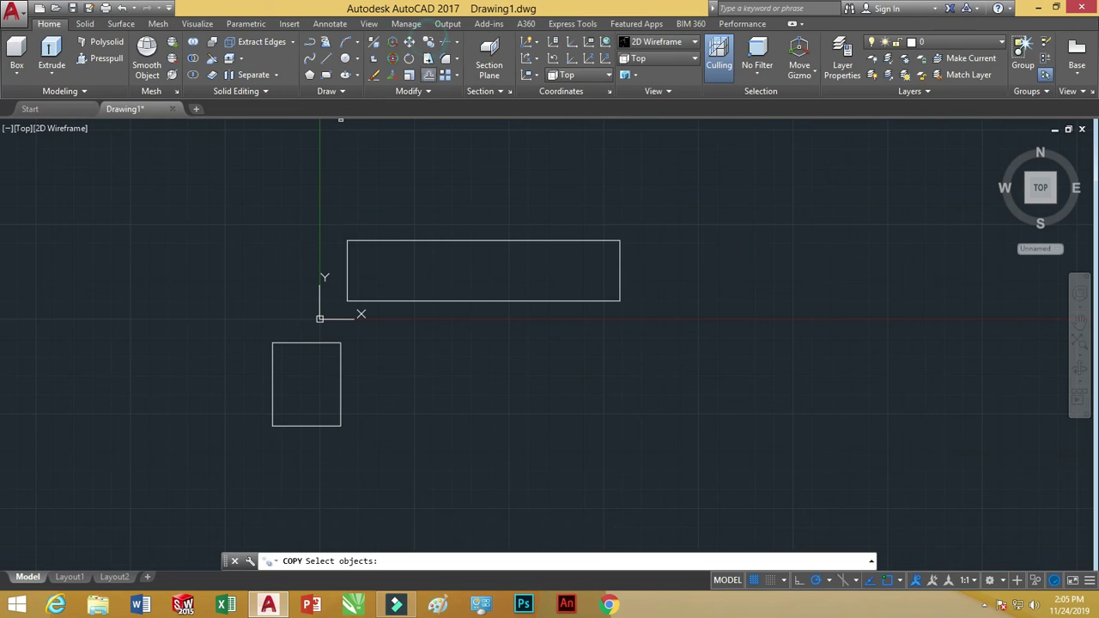
pyautogui.click(338, 342)
pyautogui.press('Return')
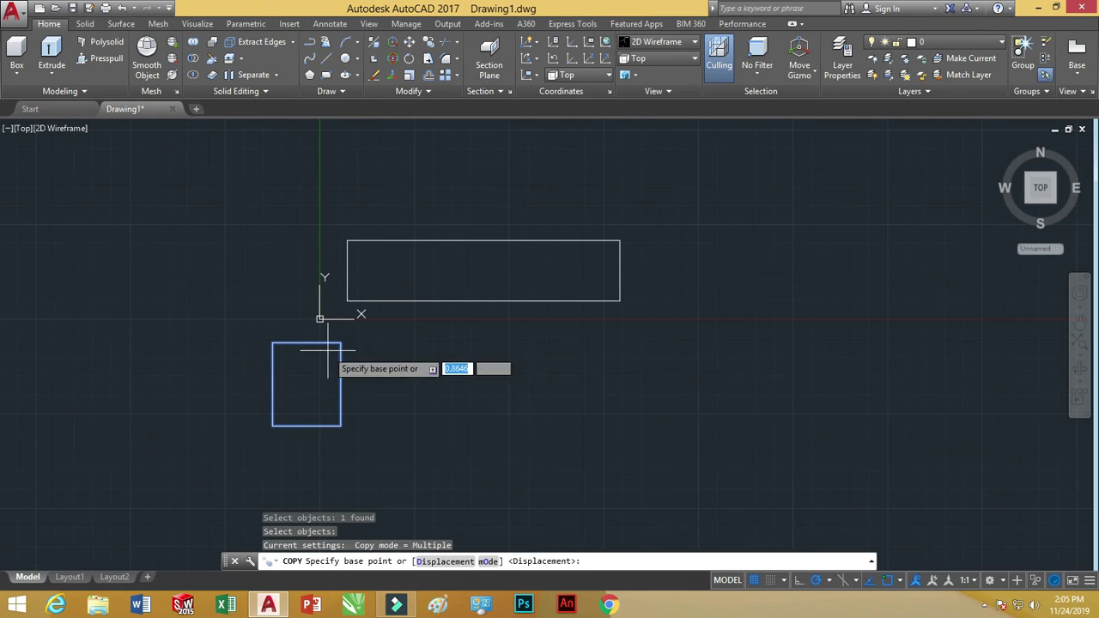
pyautogui.click(339, 344)
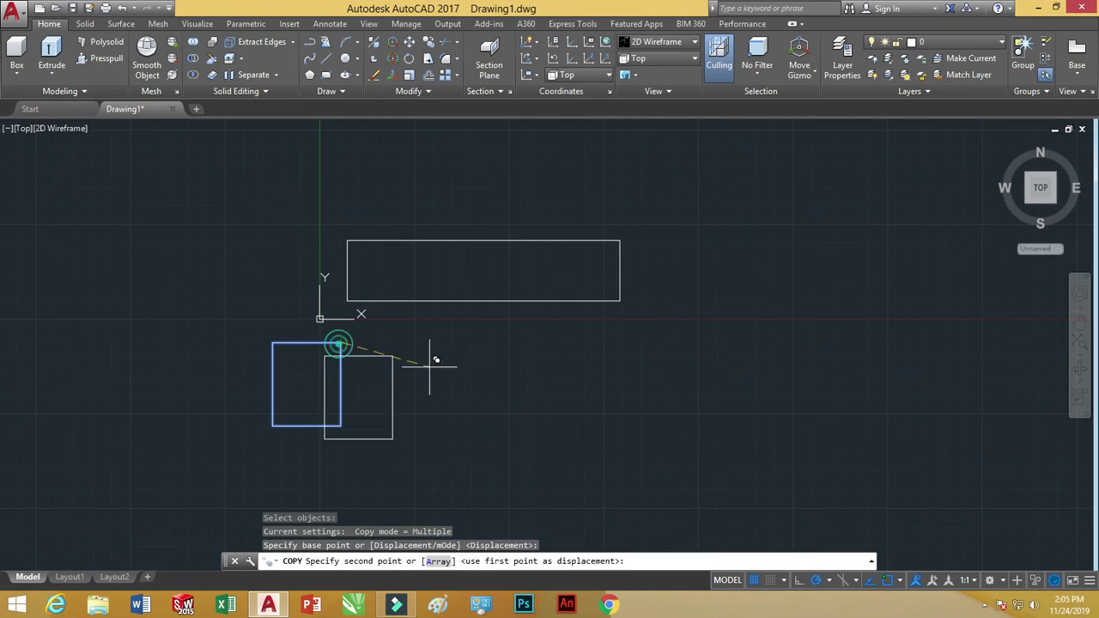
pyautogui.click(620, 301)
pyautogui.press('Return')
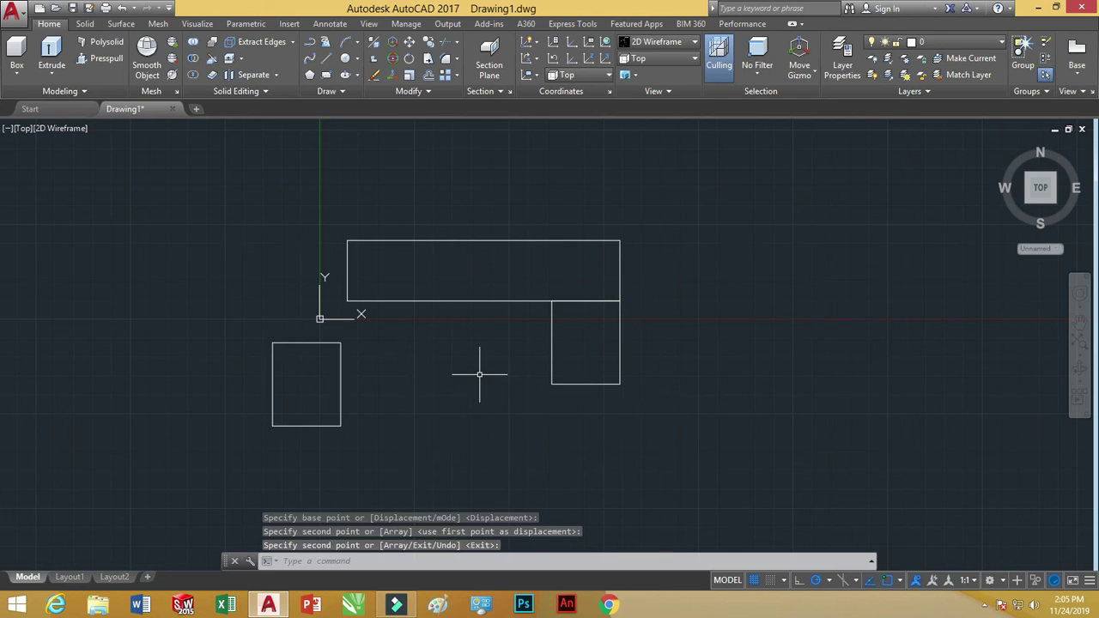
# Move the original small rectangle under the long rectangle's left end
pyautogui.click(341, 352)
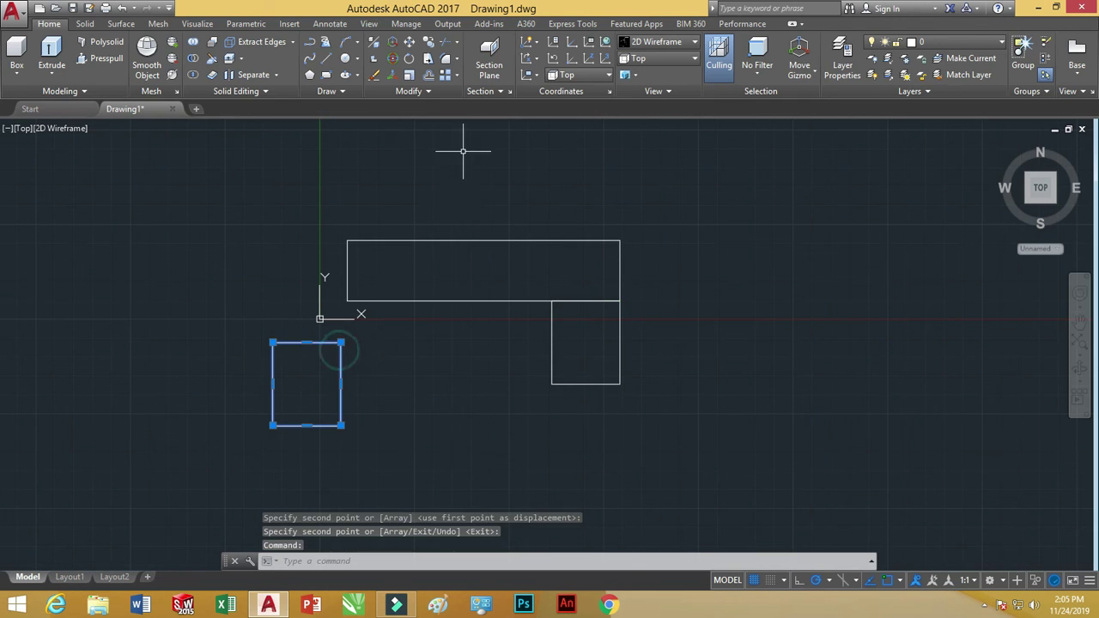
pyautogui.click(409, 43)
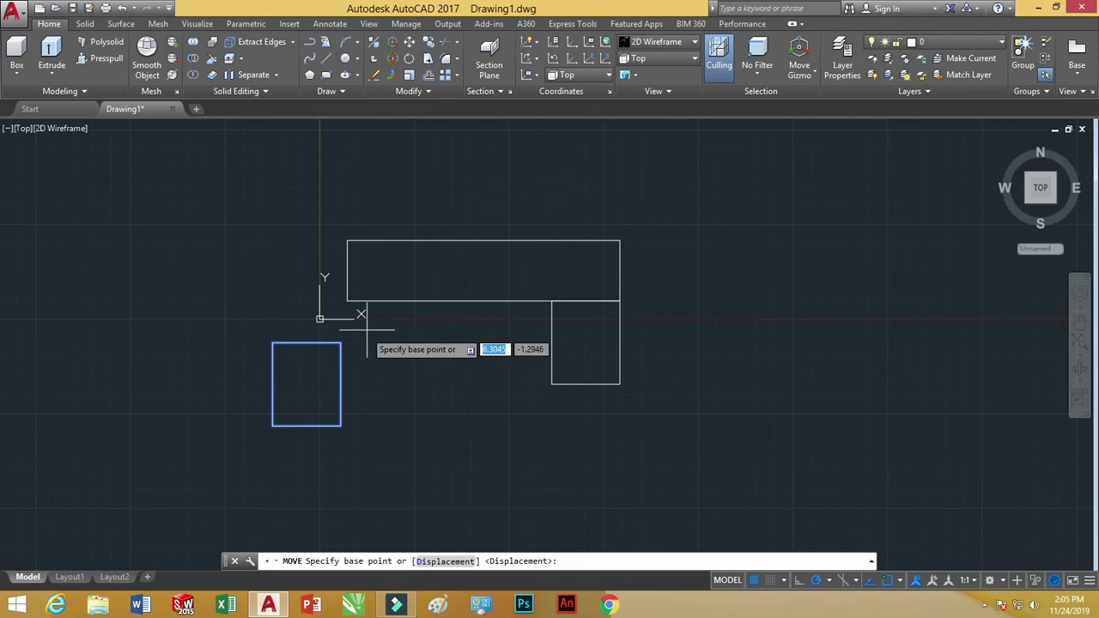
pyautogui.click(272, 343)
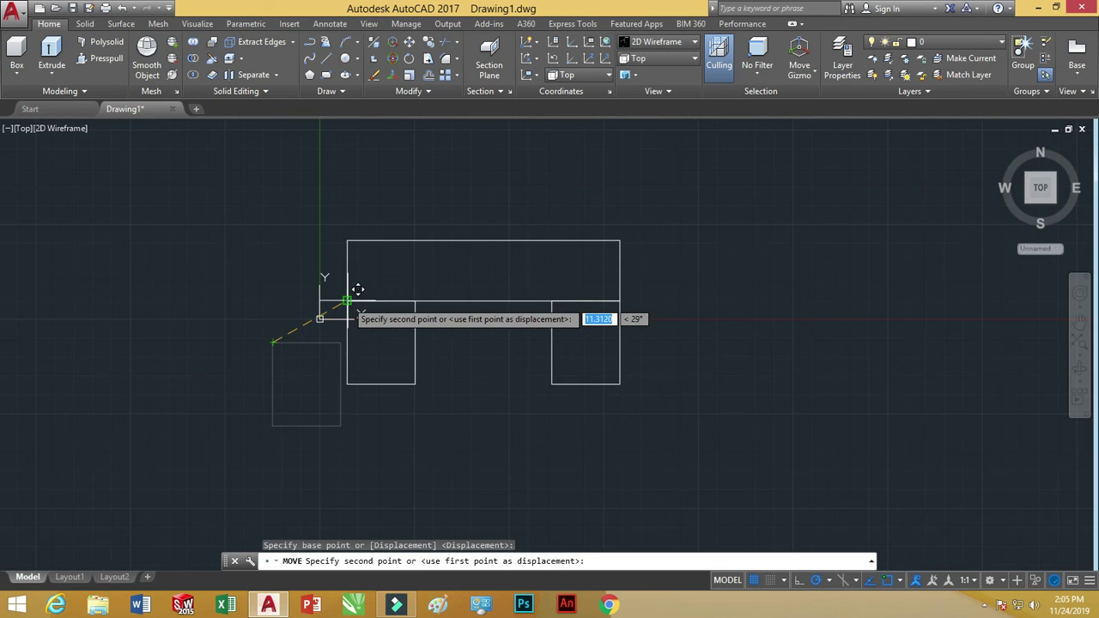
pyautogui.click(347, 300)
pyautogui.scroll(-2, 490, 288)
pyautogui.scroll(2, 557, 326)
# Turn off the drawing grid
pyautogui.click(754, 579)
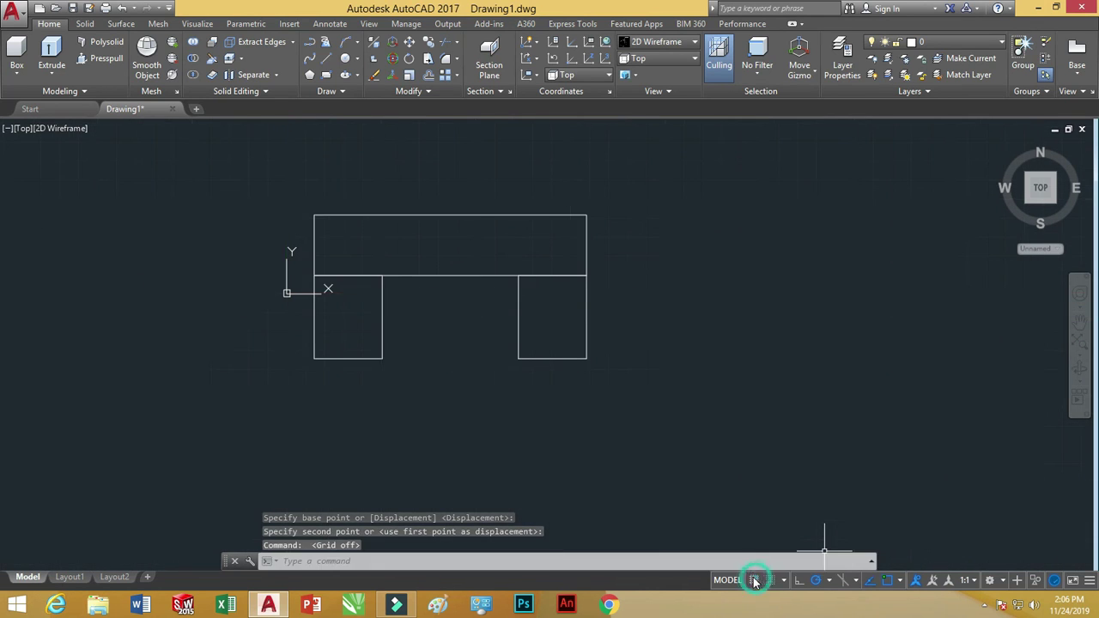
pyautogui.scroll(2, 502, 238)
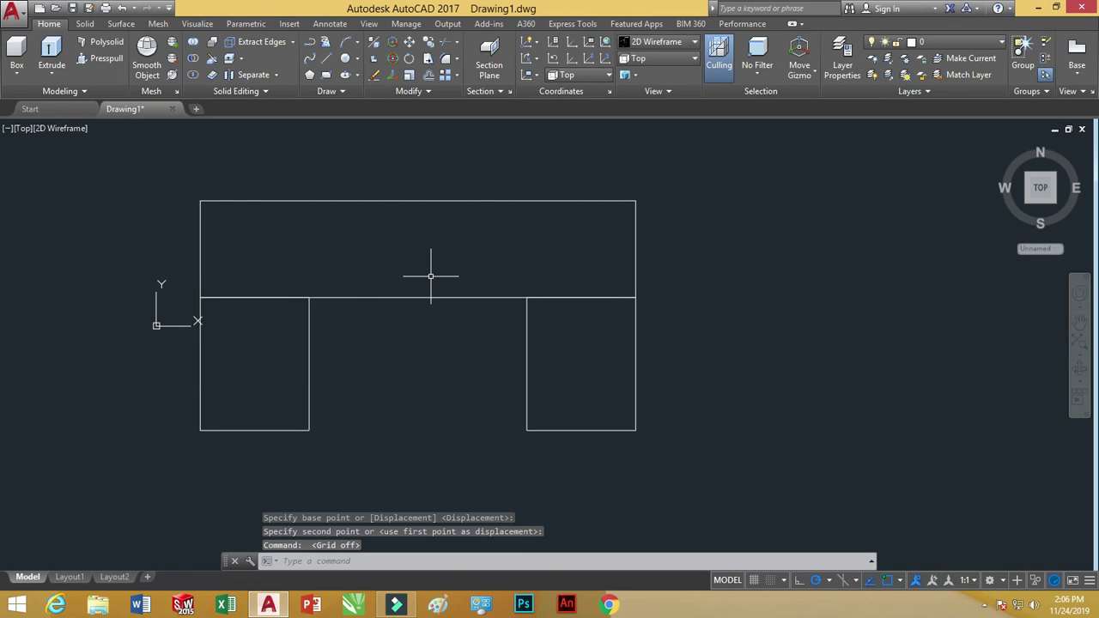
pyautogui.scroll(-4, 431, 276)
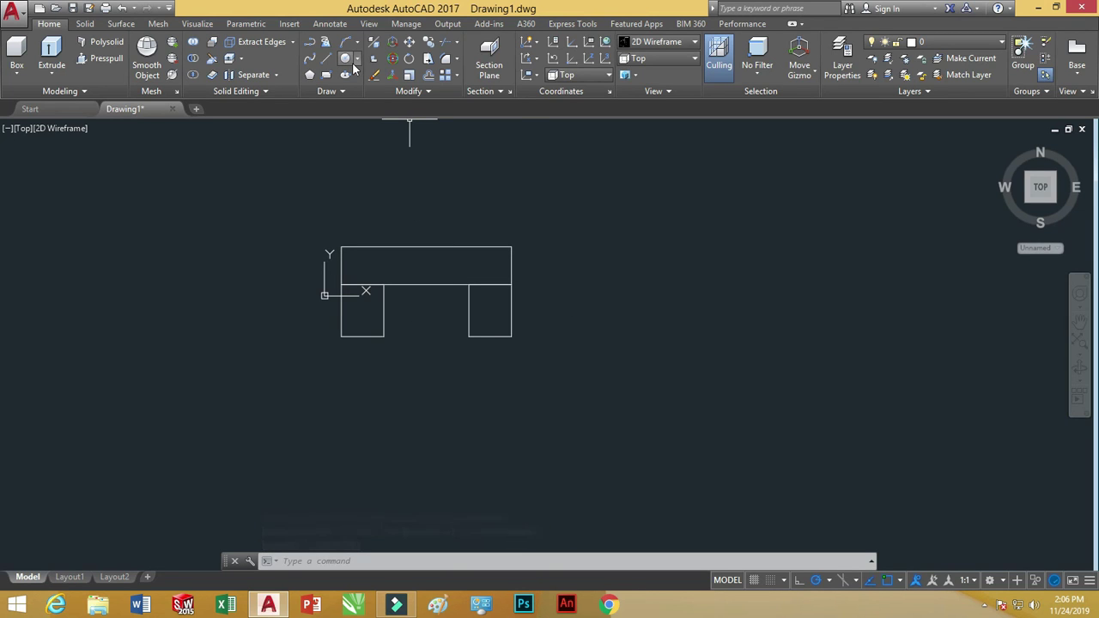
# Draw a line across the legs' bottom corners and up the right leg's edge
pyautogui.click(329, 56)
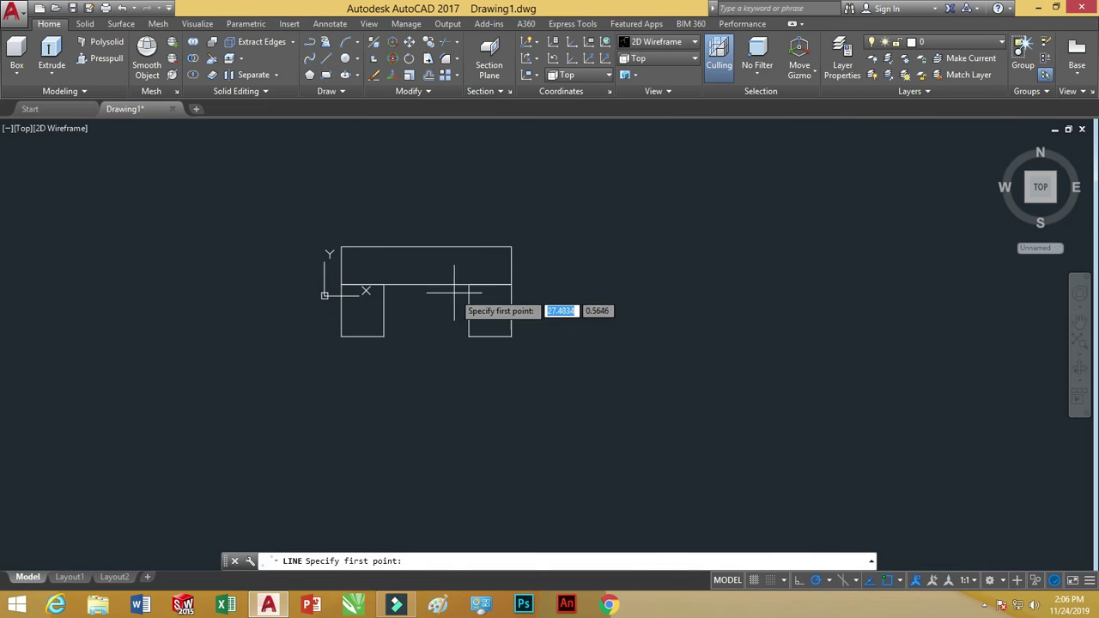
pyautogui.click(384, 336)
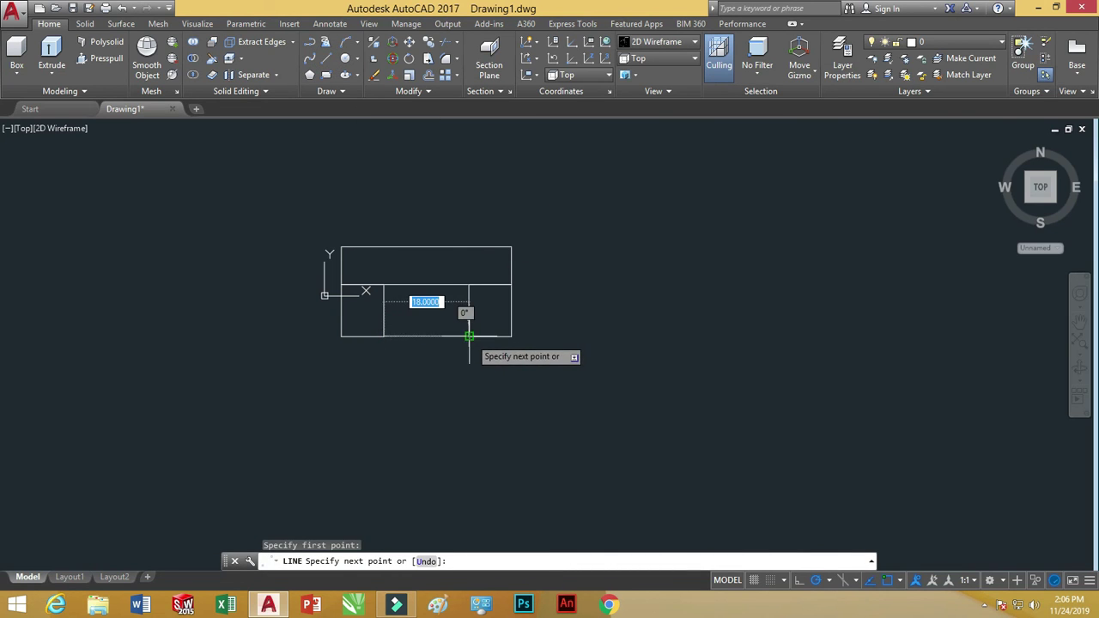
pyautogui.click(469, 336)
pyautogui.click(469, 284)
pyautogui.press('Return')
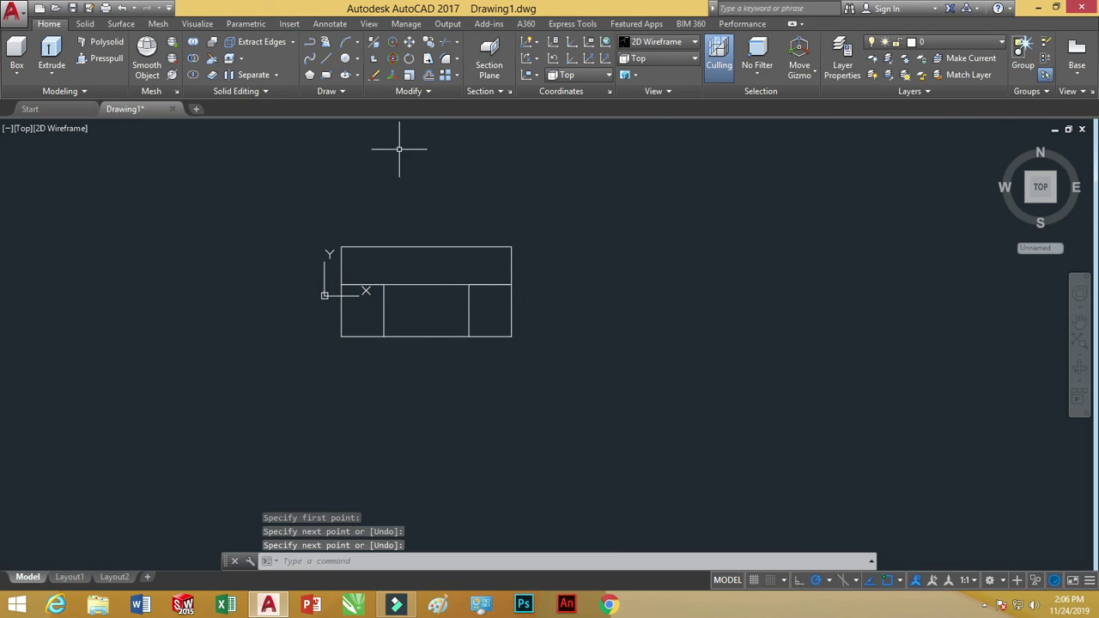
# Enable all object snaps and draw a radius-18 circle centred on the bottom-edge midpoint
pyautogui.click(357, 60)
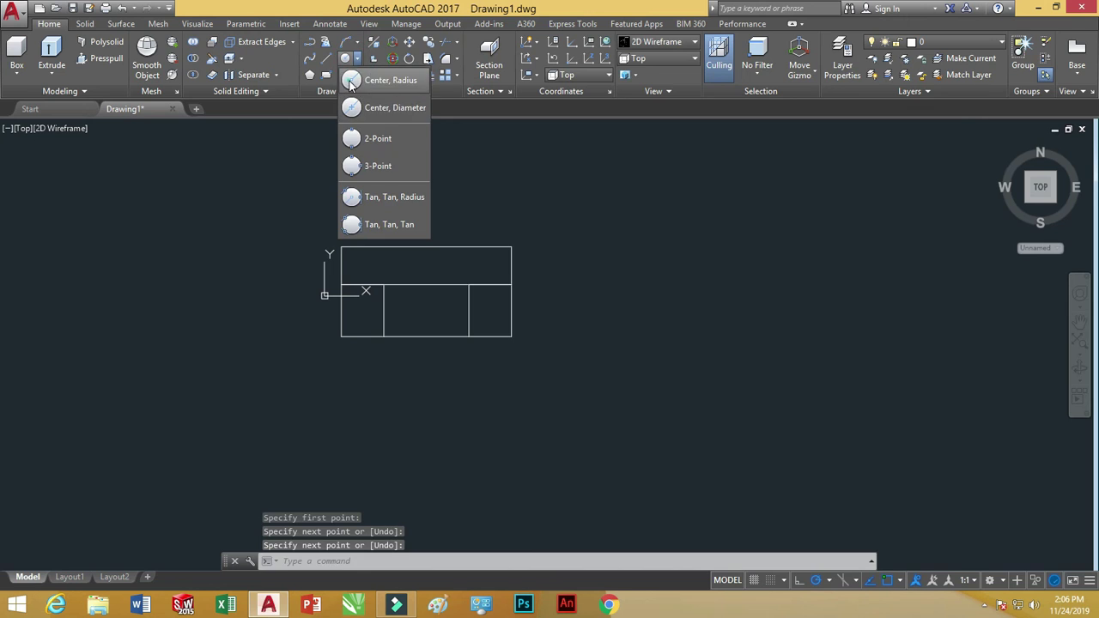
pyautogui.click(365, 75)
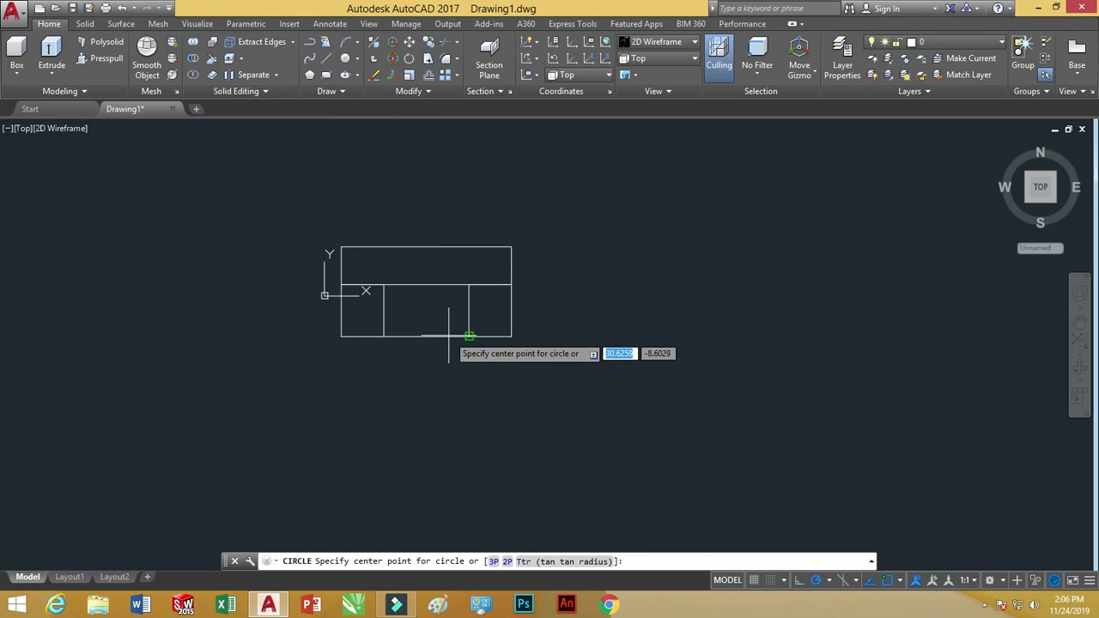
pyautogui.rightClick(885, 582)
pyautogui.click(908, 569)
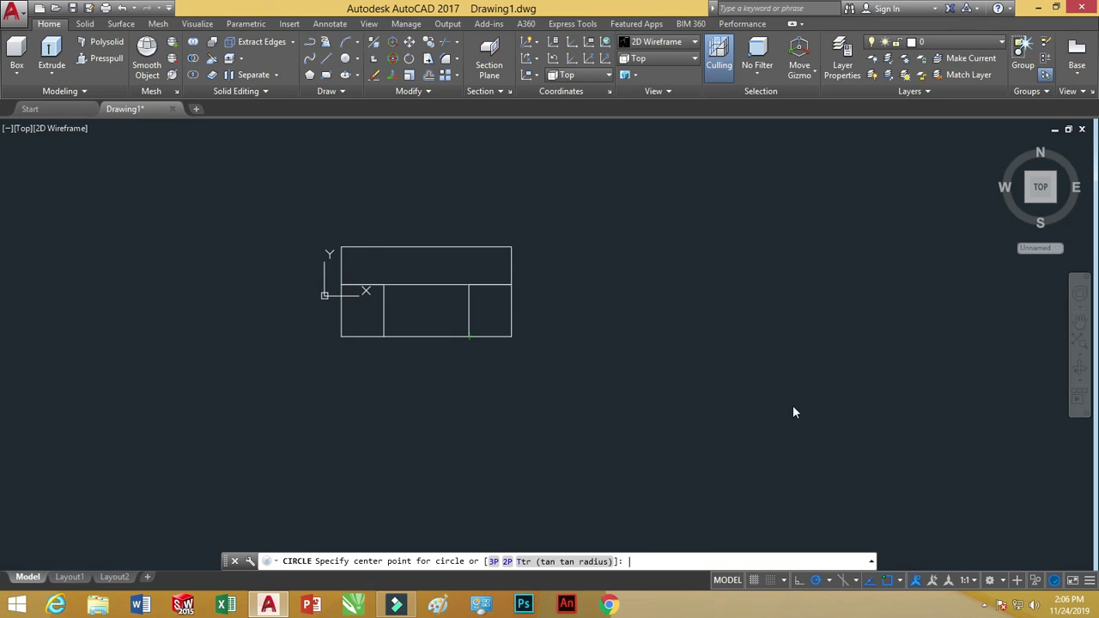
pyautogui.click(661, 222)
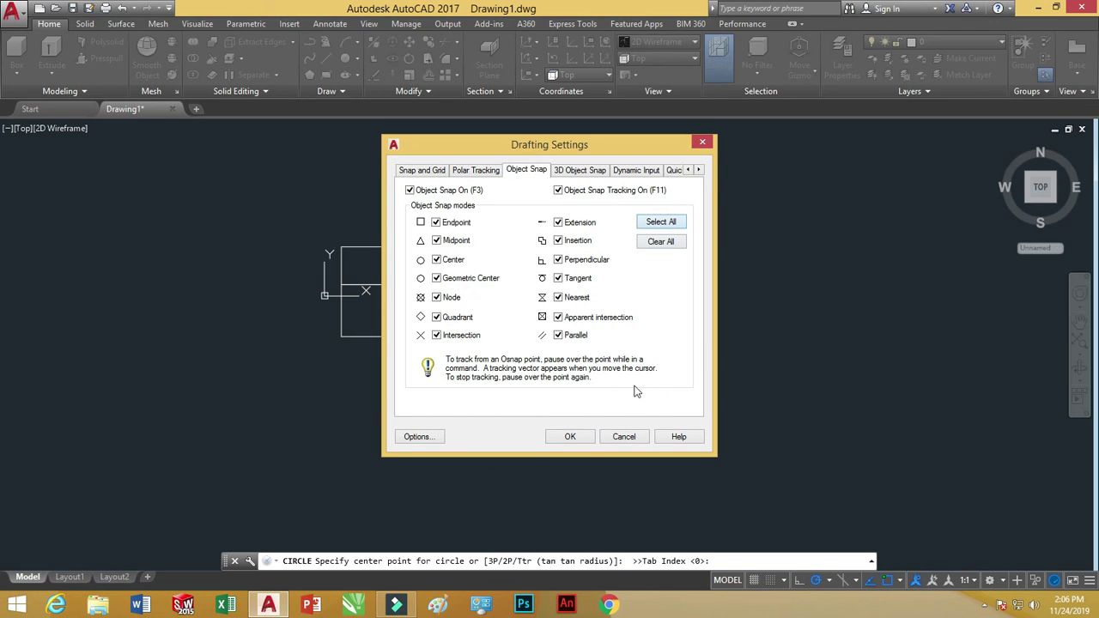
pyautogui.click(570, 436)
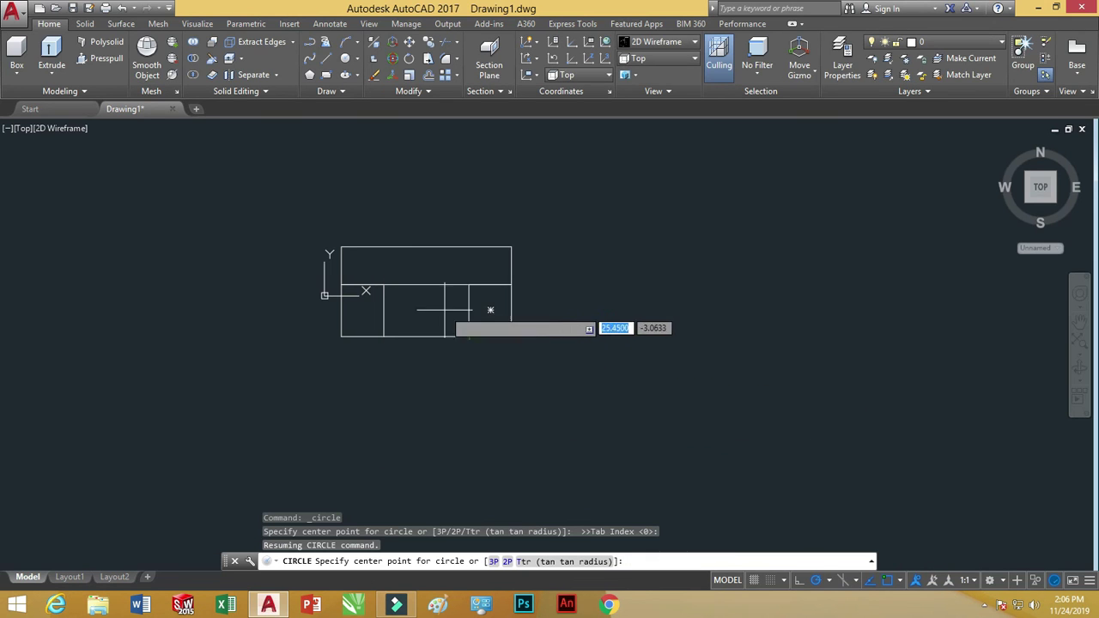
pyautogui.click(422, 335)
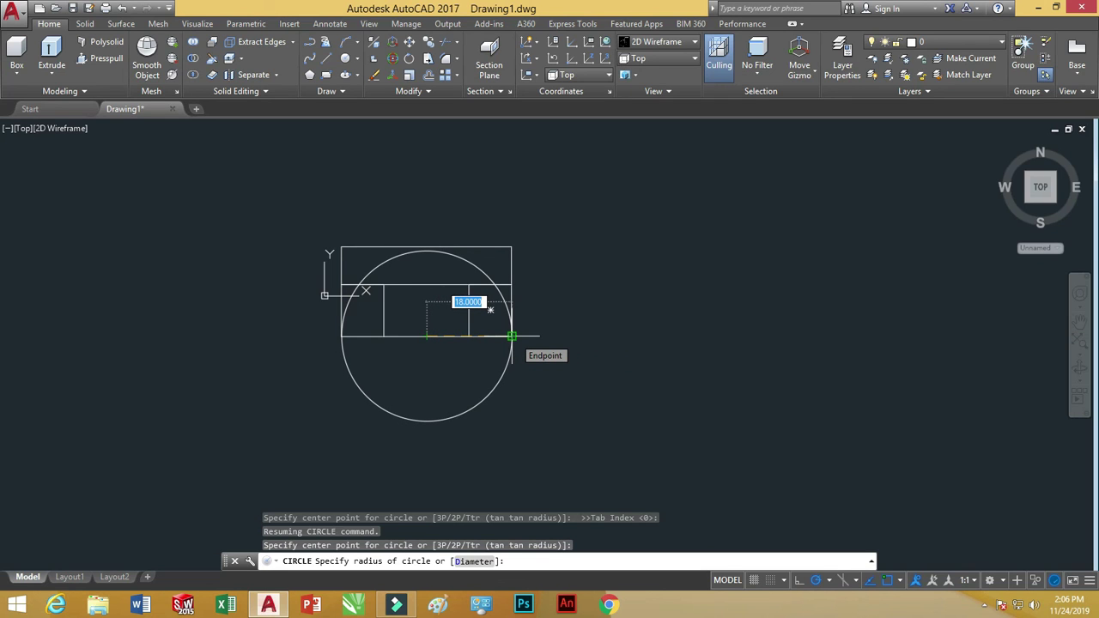
pyautogui.click(512, 336)
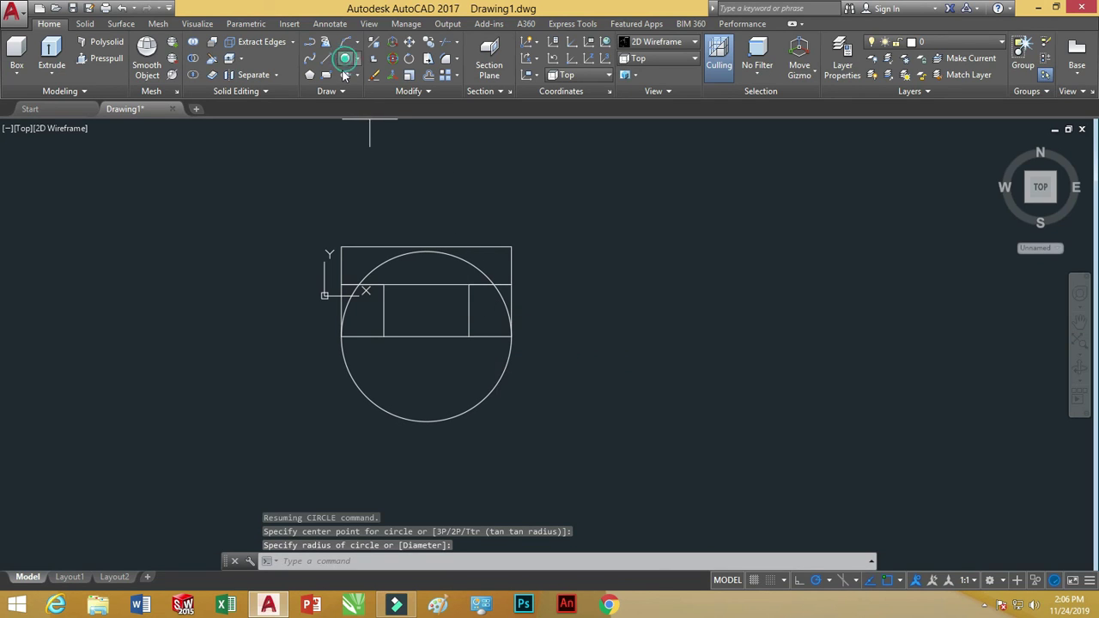
# Draw a smaller concentric circle reaching the inner line's endpoint
pyautogui.click(344, 75)
pyautogui.click(427, 336)
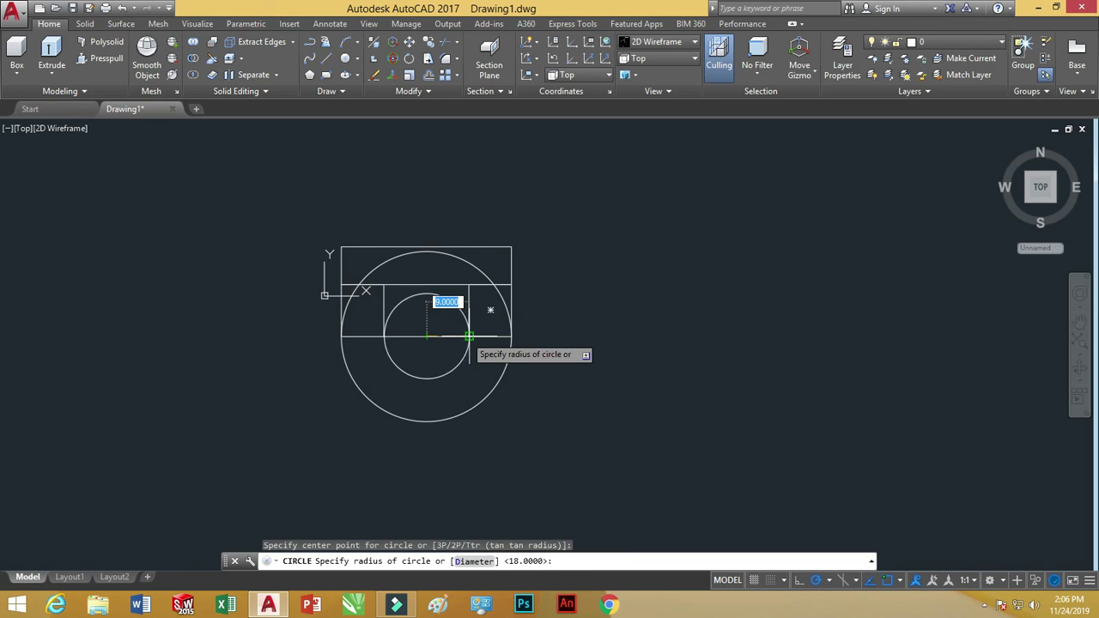
pyautogui.click(469, 336)
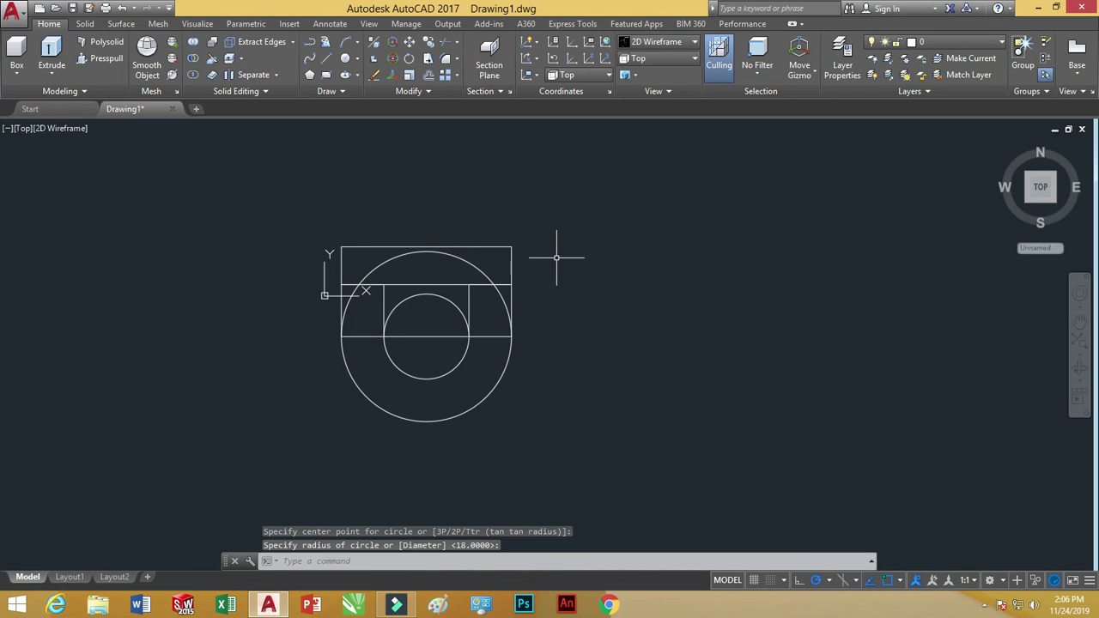
# Trim away both circles' upper halves and delete the leftover middle line
pyautogui.click(443, 41)
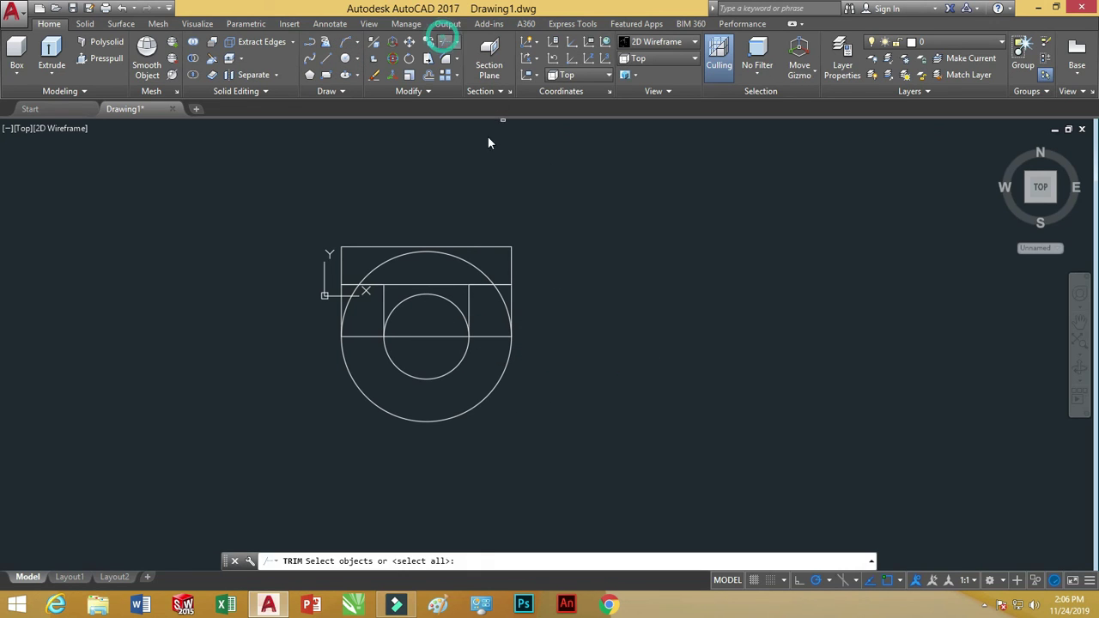
pyautogui.press('Return')
pyautogui.click(503, 300)
pyautogui.click(487, 274)
pyautogui.click(351, 297)
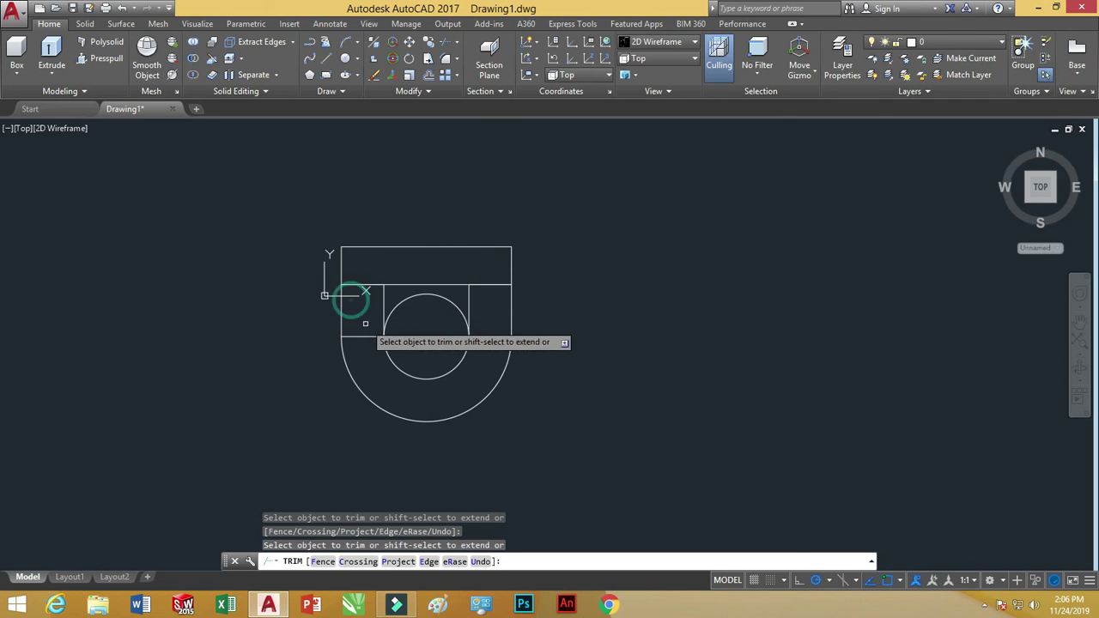
pyautogui.click(397, 306)
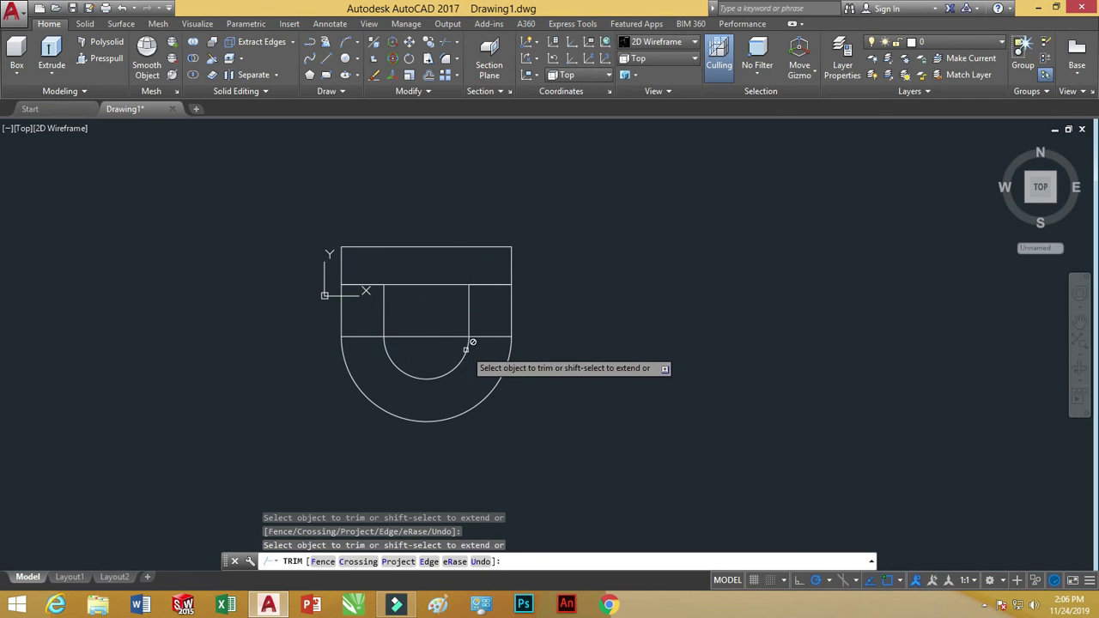
pyautogui.rightClick(427, 319)
pyautogui.click(455, 342)
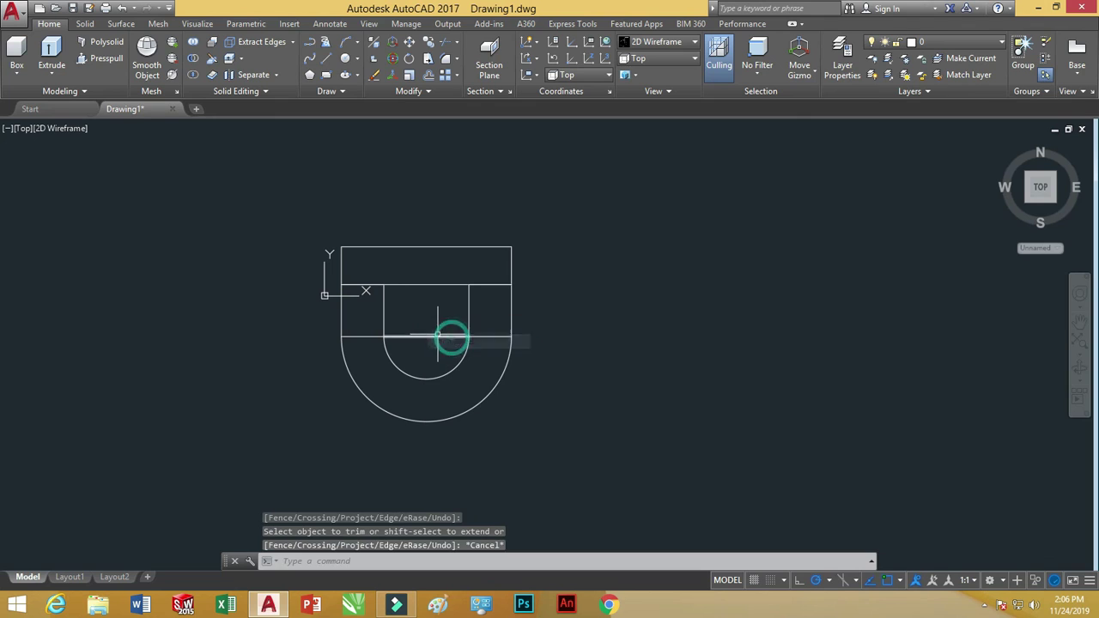
pyautogui.click(439, 337)
pyautogui.press('Delete')
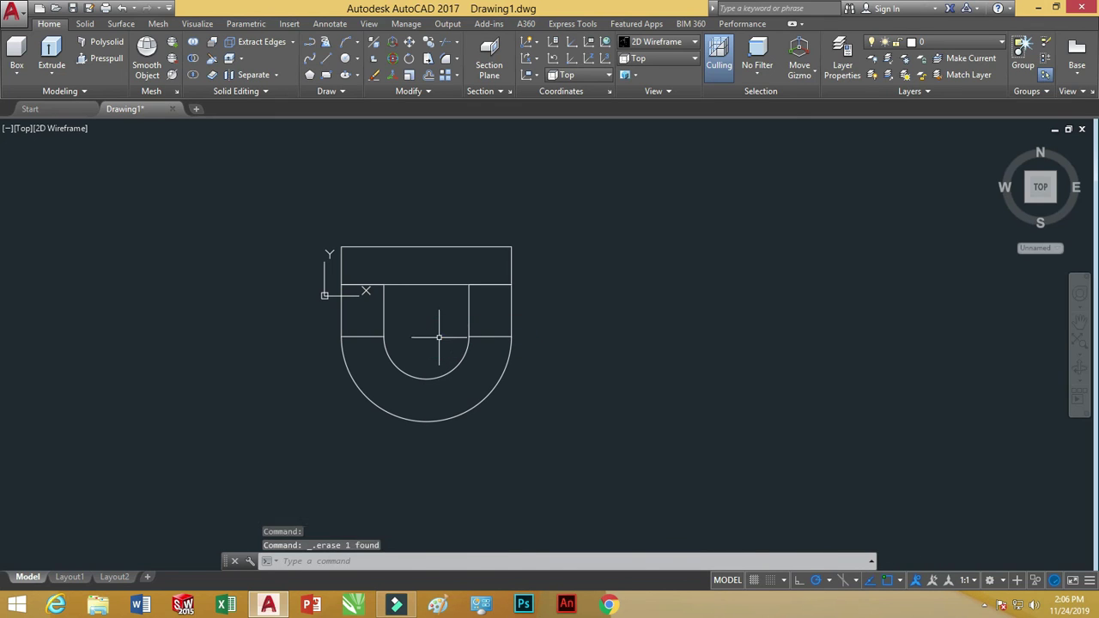
# Move the two lower arcs to the right of the rectangles
pyautogui.click(411, 43)
pyautogui.click(535, 354)
pyautogui.click(395, 426)
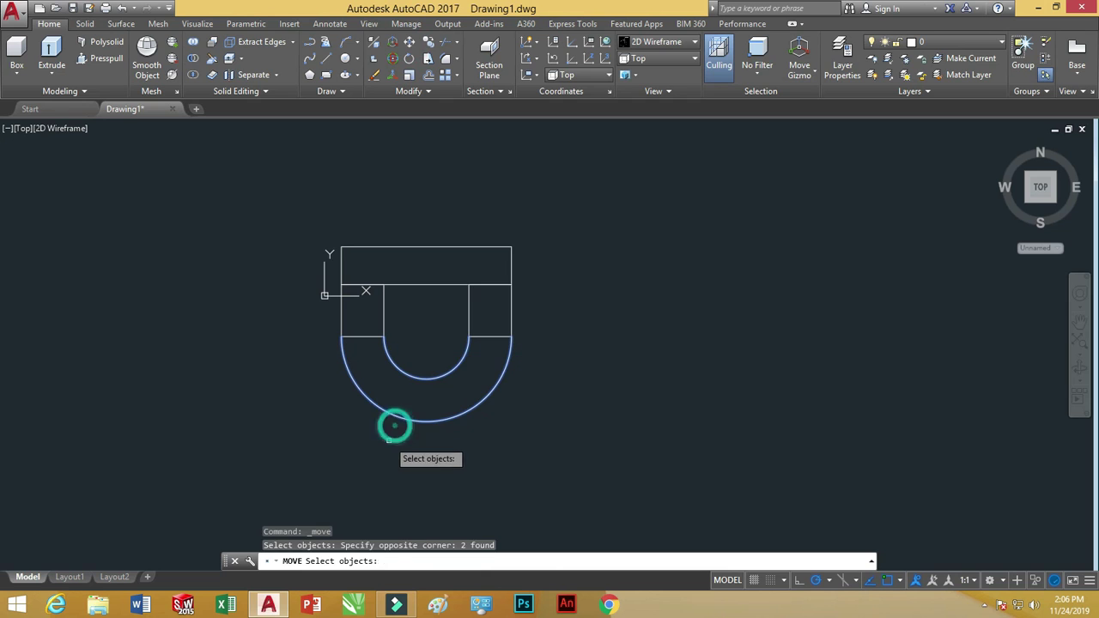
pyautogui.press('Return')
pyautogui.click(427, 336)
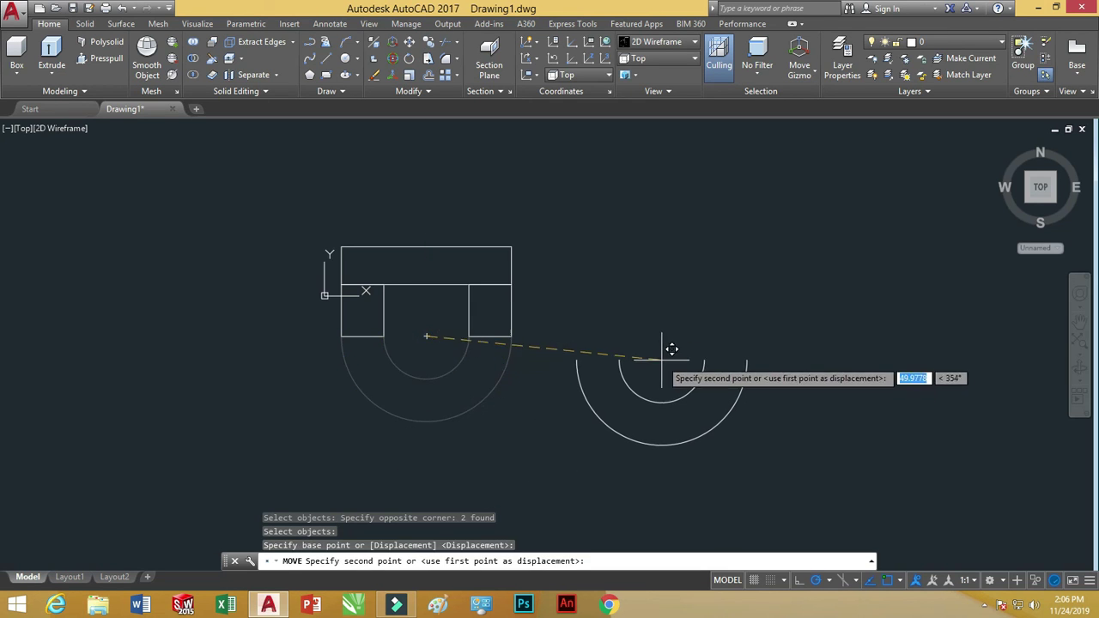
pyautogui.click(661, 359)
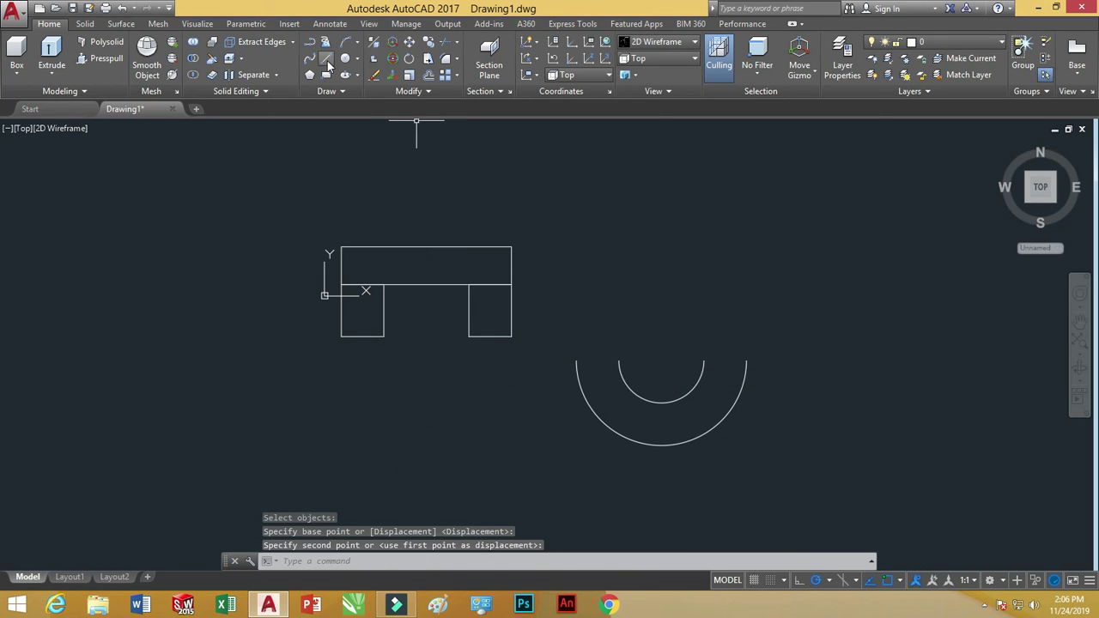
# Draw a line joining the two arcs' left ends
pyautogui.click(327, 60)
pyautogui.click(577, 361)
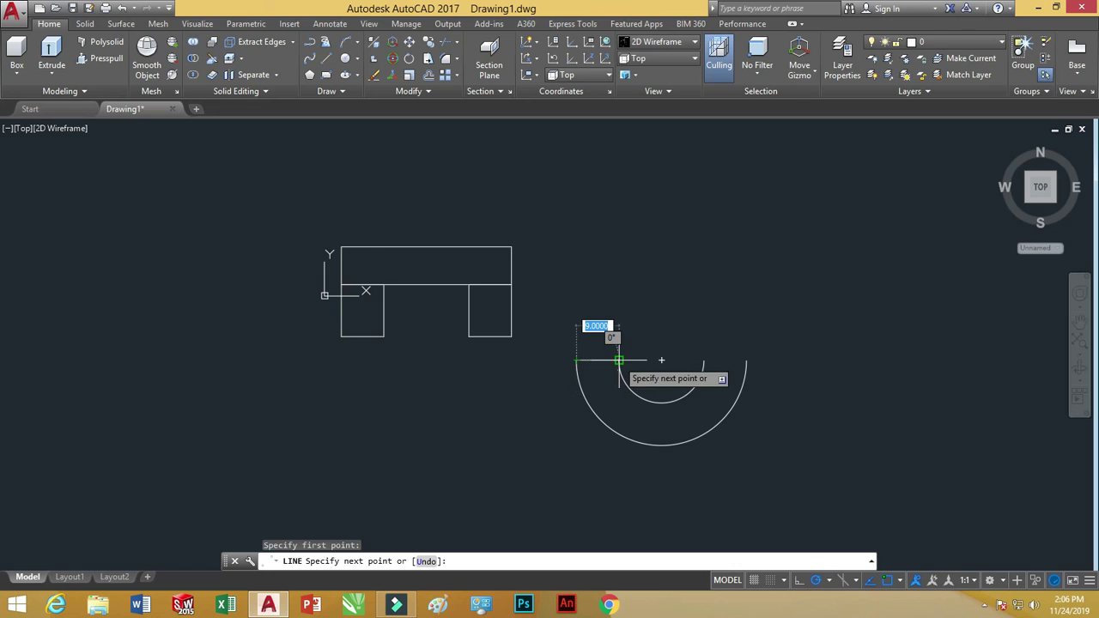
pyautogui.click(618, 361)
# Close the half-ring with a line between the arcs' right ends
pyautogui.press('Return')
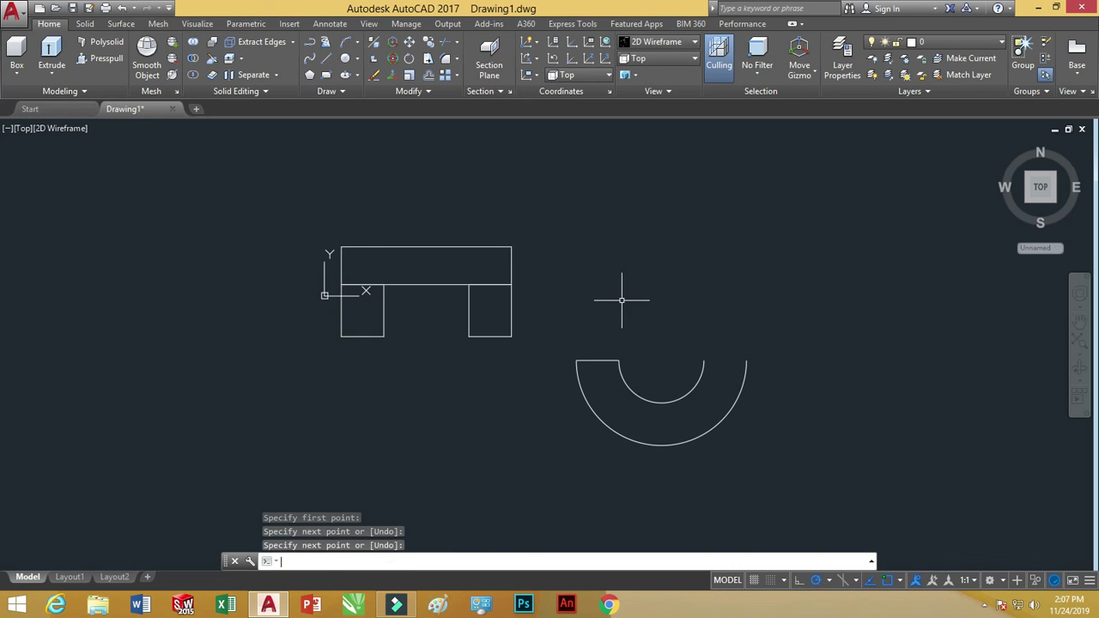
pyautogui.press('Return')
pyautogui.click(705, 361)
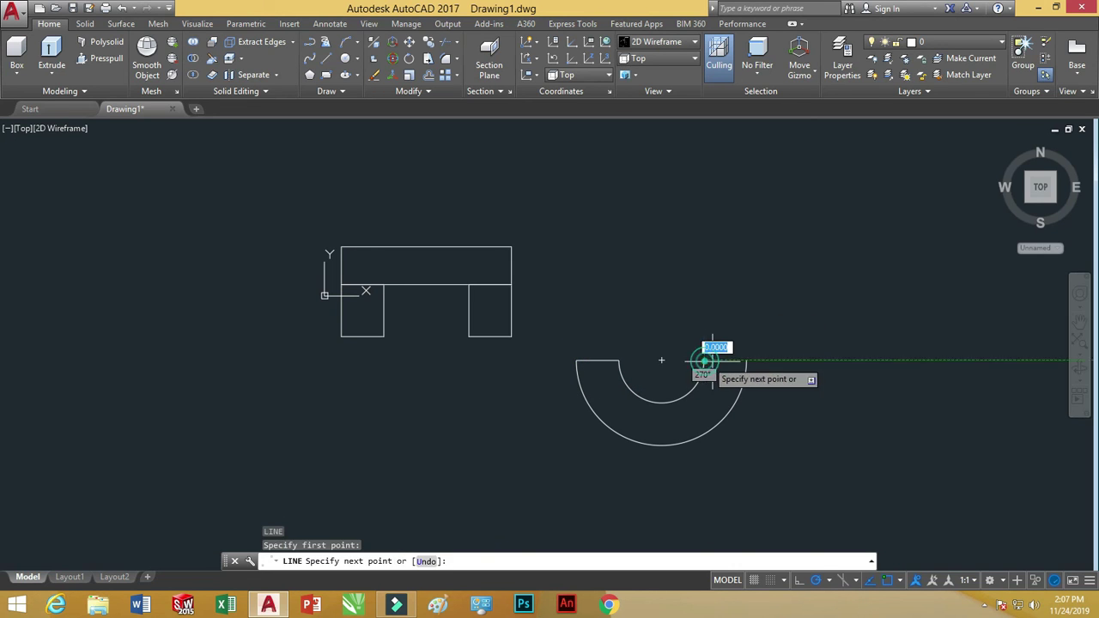
pyautogui.click(746, 361)
pyautogui.press('Return')
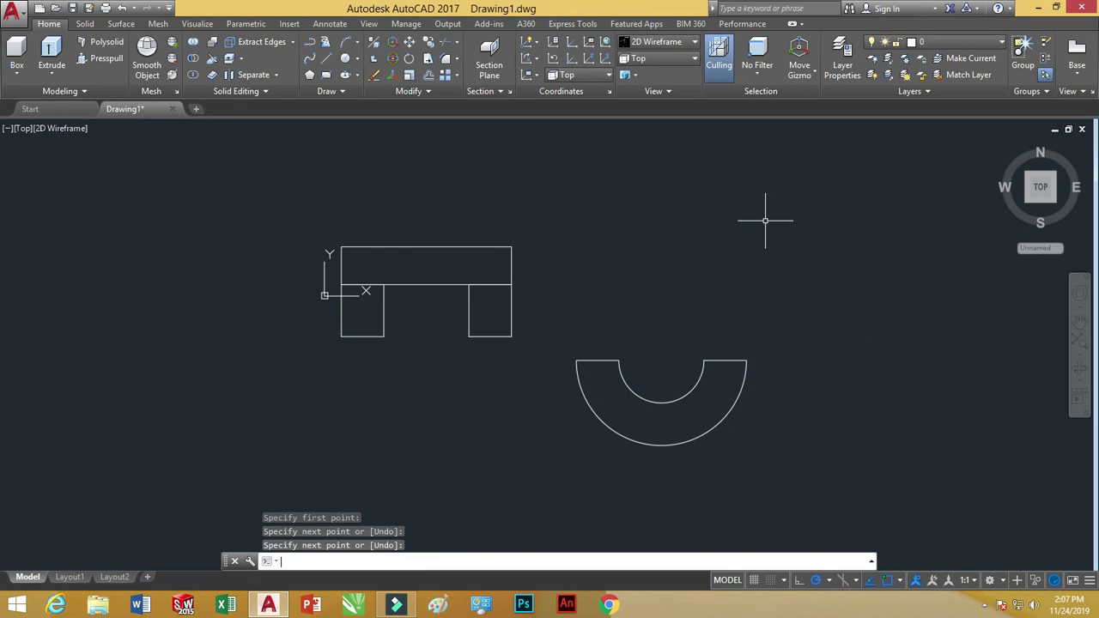
pyautogui.scroll(-4, 718, 226)
pyautogui.scroll(4, 755, 301)
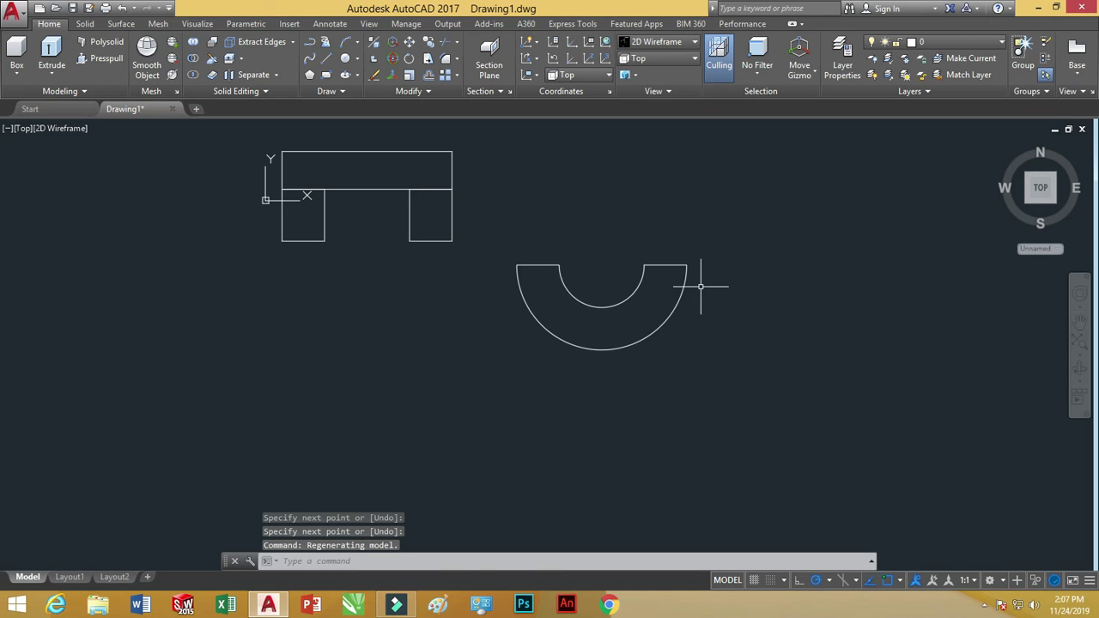
pyautogui.scroll(2, 701, 286)
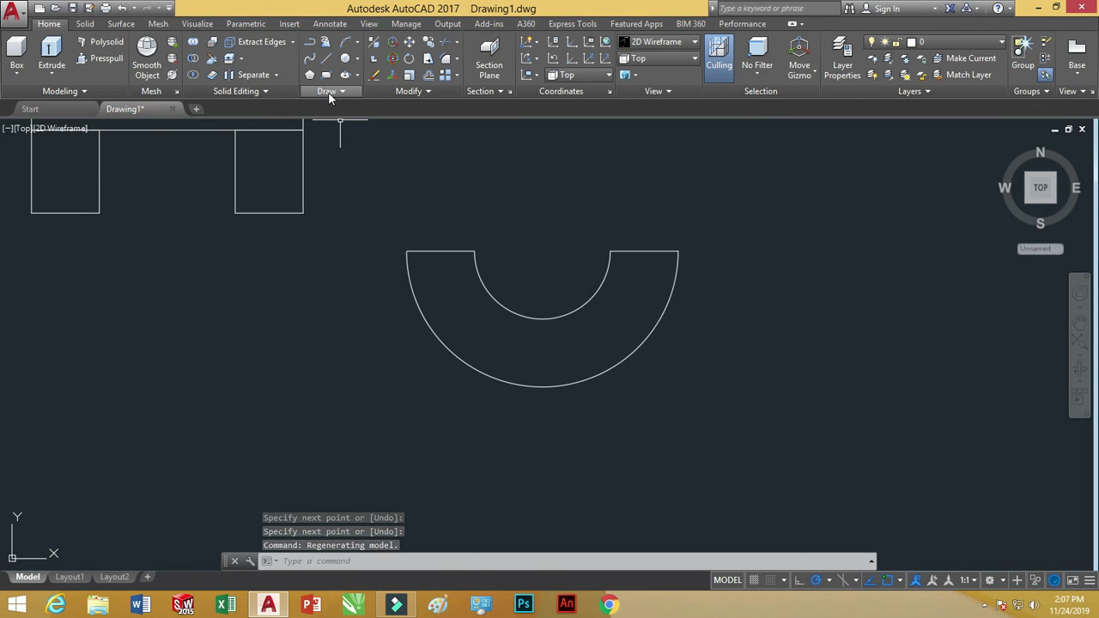
# Convert the four half-ring outlines into a single region
pyautogui.click(329, 93)
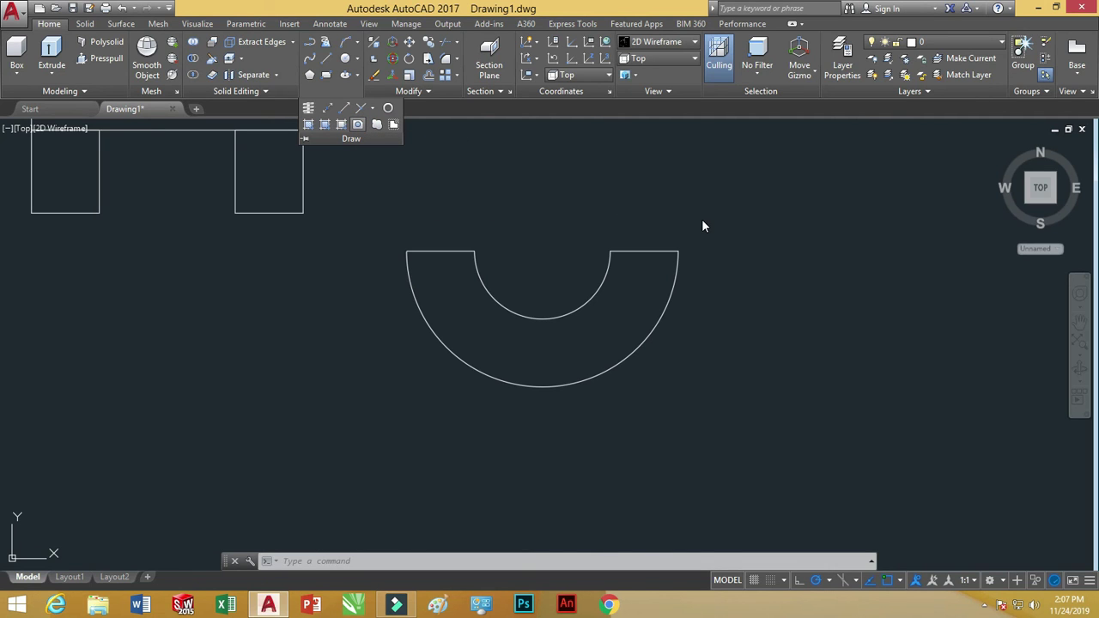
pyautogui.click(724, 217)
pyautogui.click(371, 433)
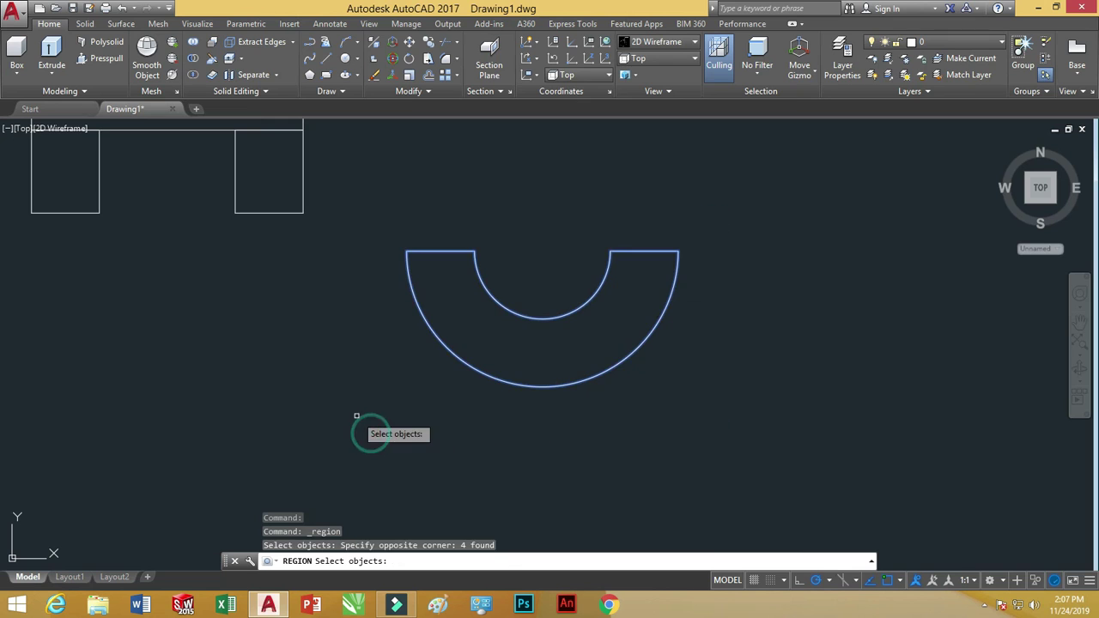
pyautogui.press('Return')
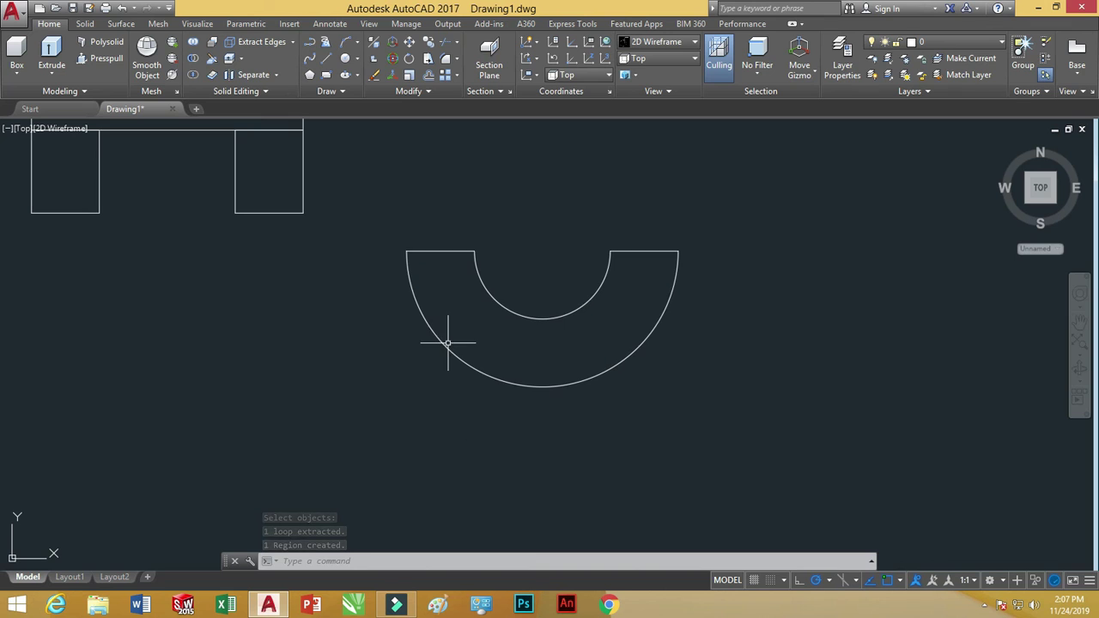
# Move the half-ring region from its top-right corner back beneath the rectangle legs
pyautogui.click(411, 47)
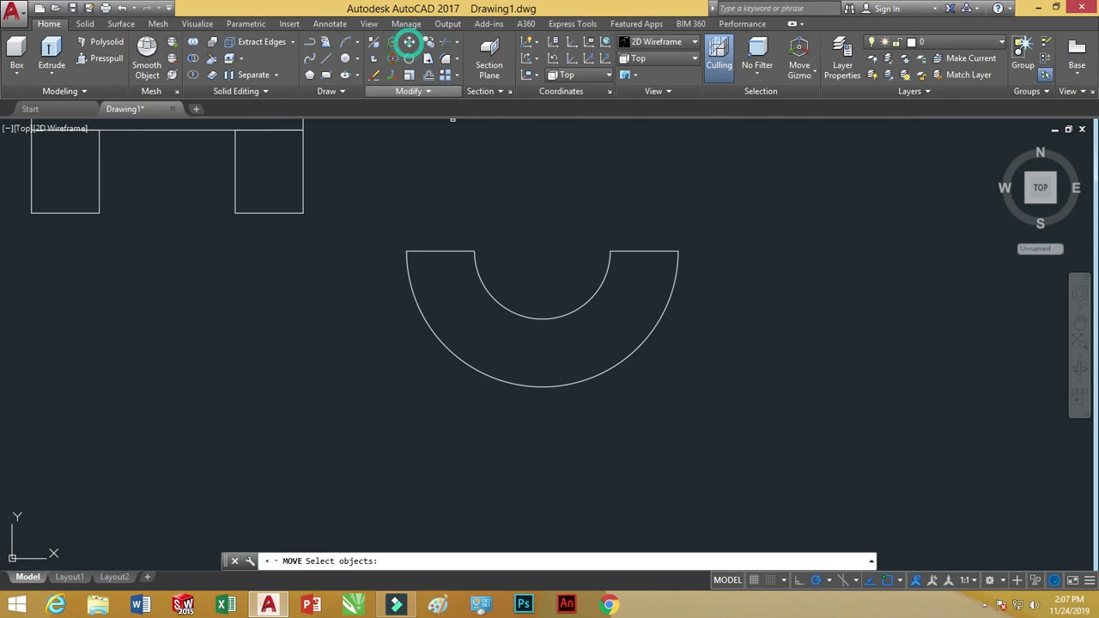
pyautogui.click(658, 251)
pyautogui.press('Return')
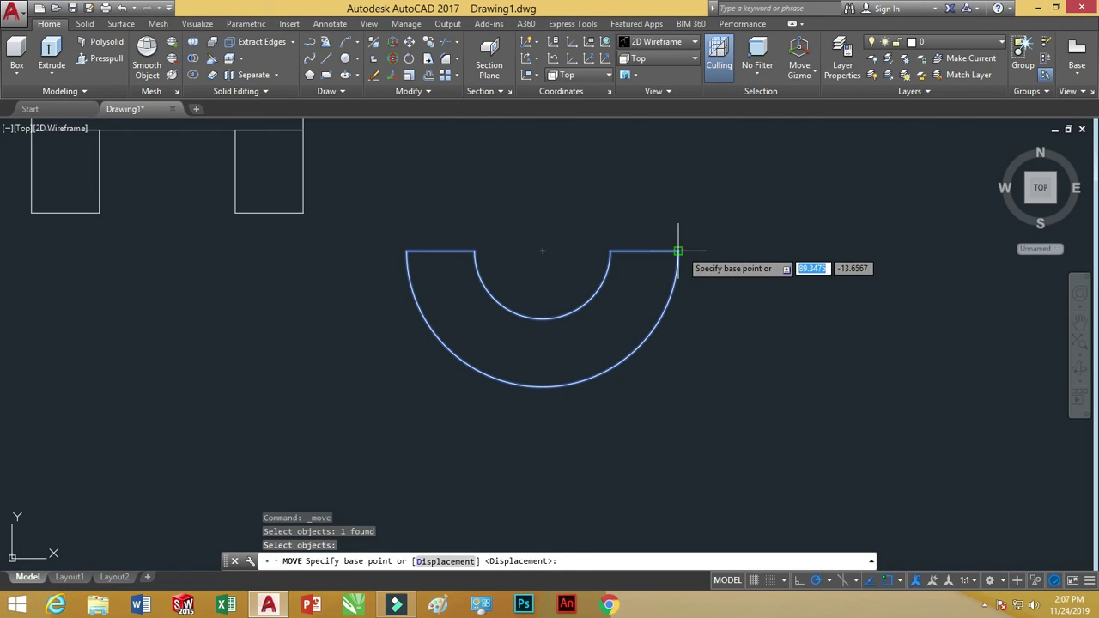
pyautogui.click(678, 251)
pyautogui.click(313, 202)
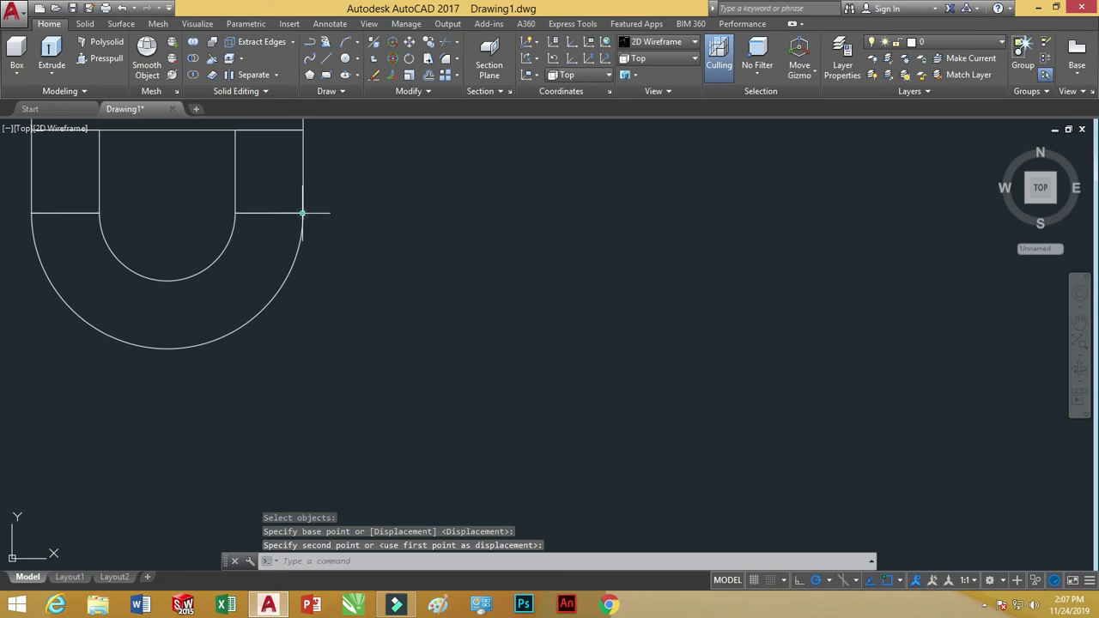
pyautogui.scroll(-3, 413, 284)
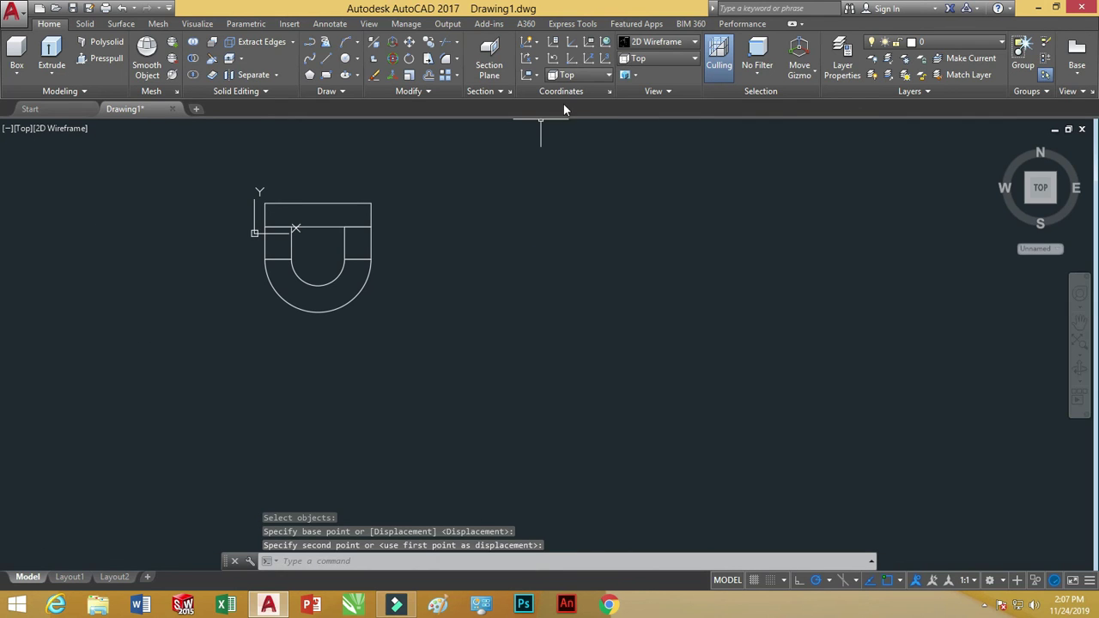
# Switch the view to SE Isometric
pyautogui.click(665, 61)
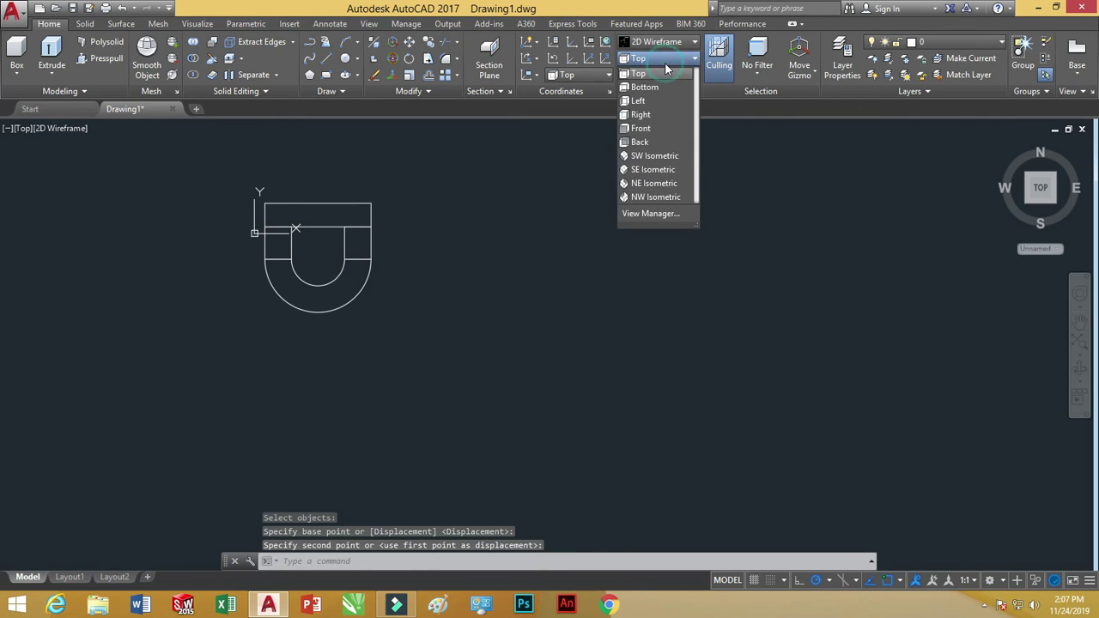
pyautogui.click(649, 157)
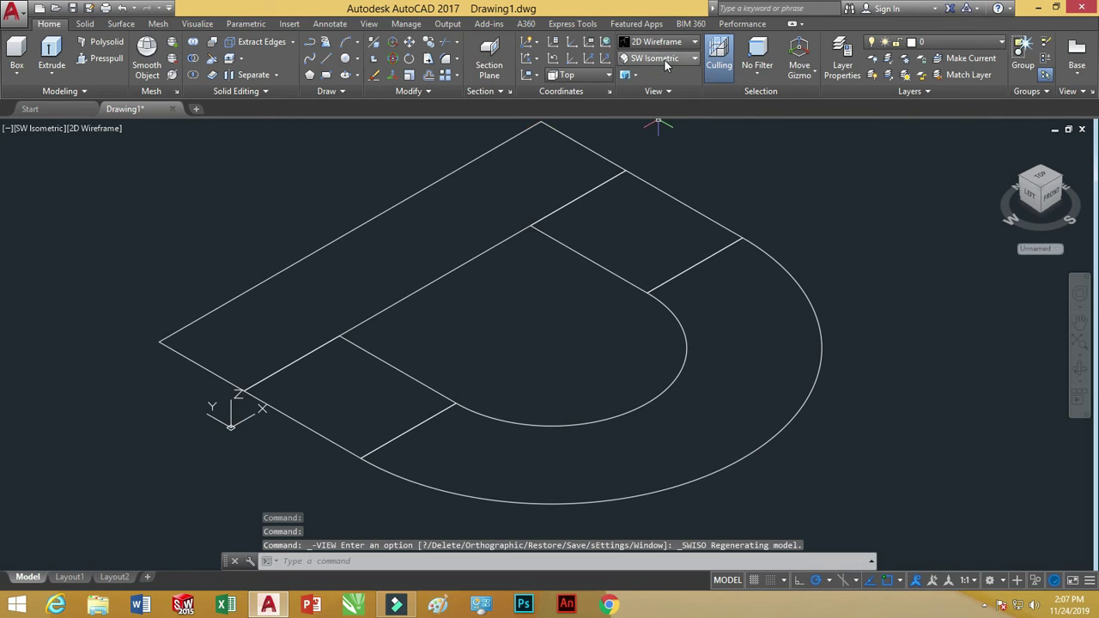
pyautogui.click(665, 62)
pyautogui.click(654, 169)
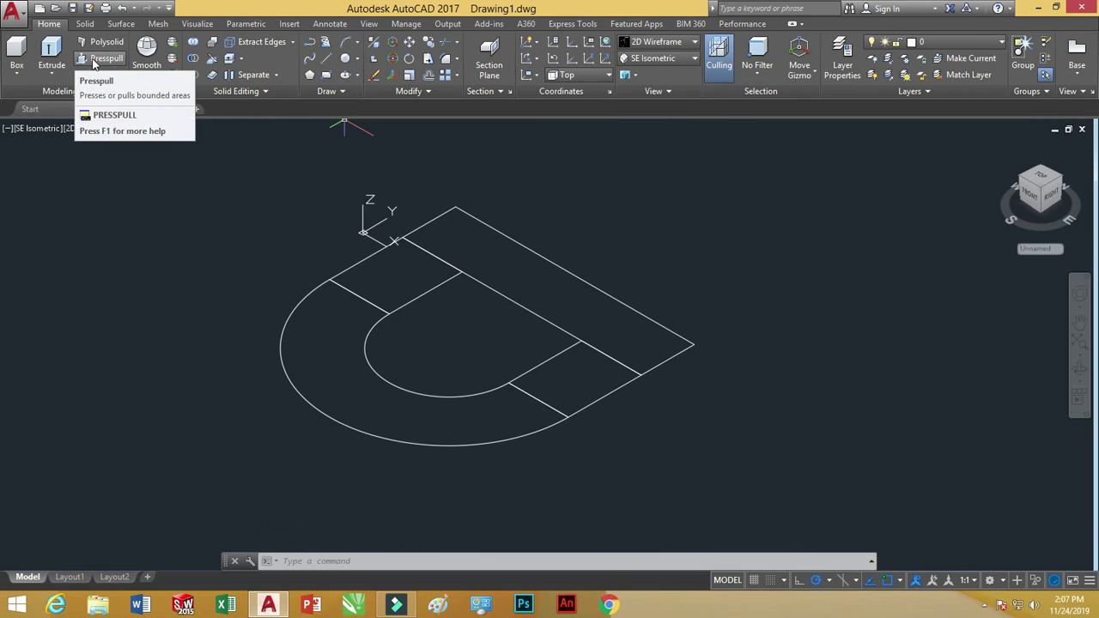
# Extrude the long rectangle profile 32 units into the back block
pyautogui.click(54, 53)
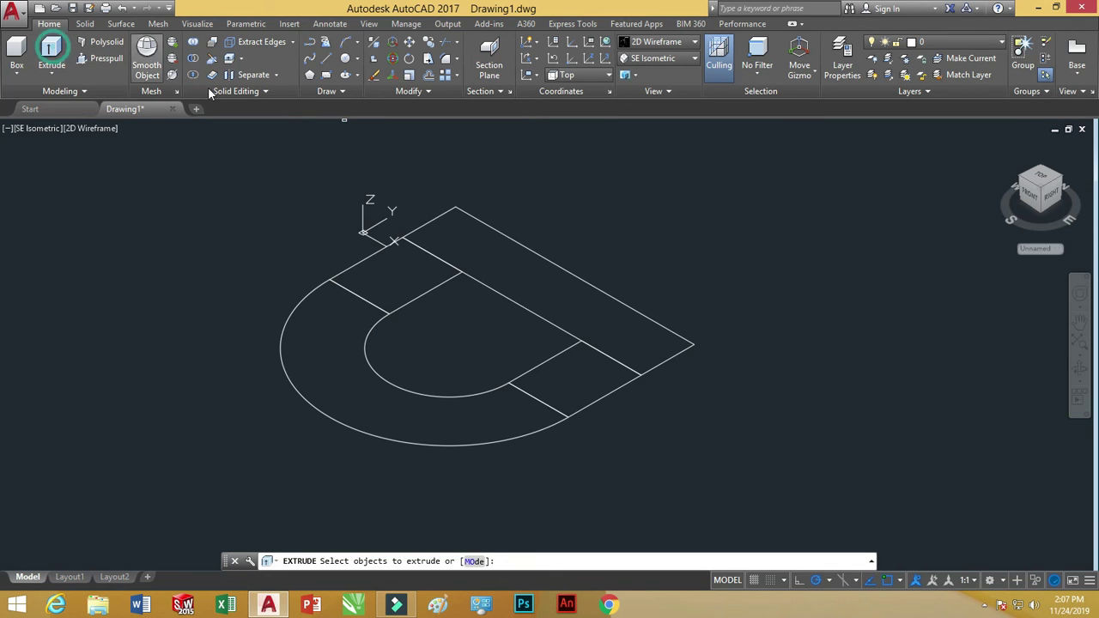
pyautogui.click(493, 227)
pyautogui.rightClick(520, 210)
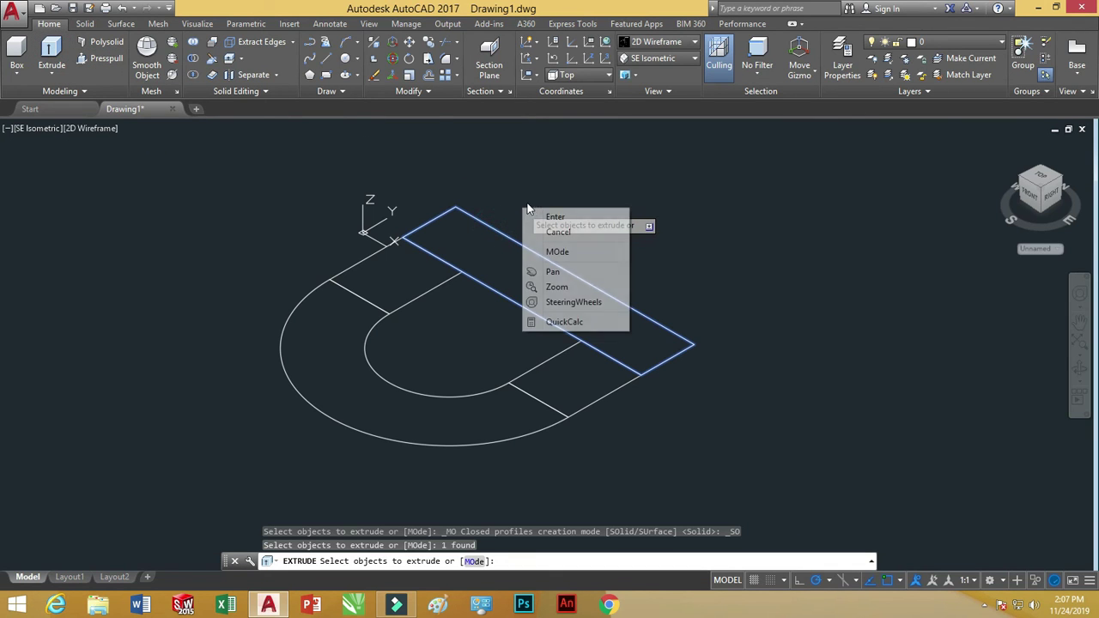
pyautogui.click(555, 215)
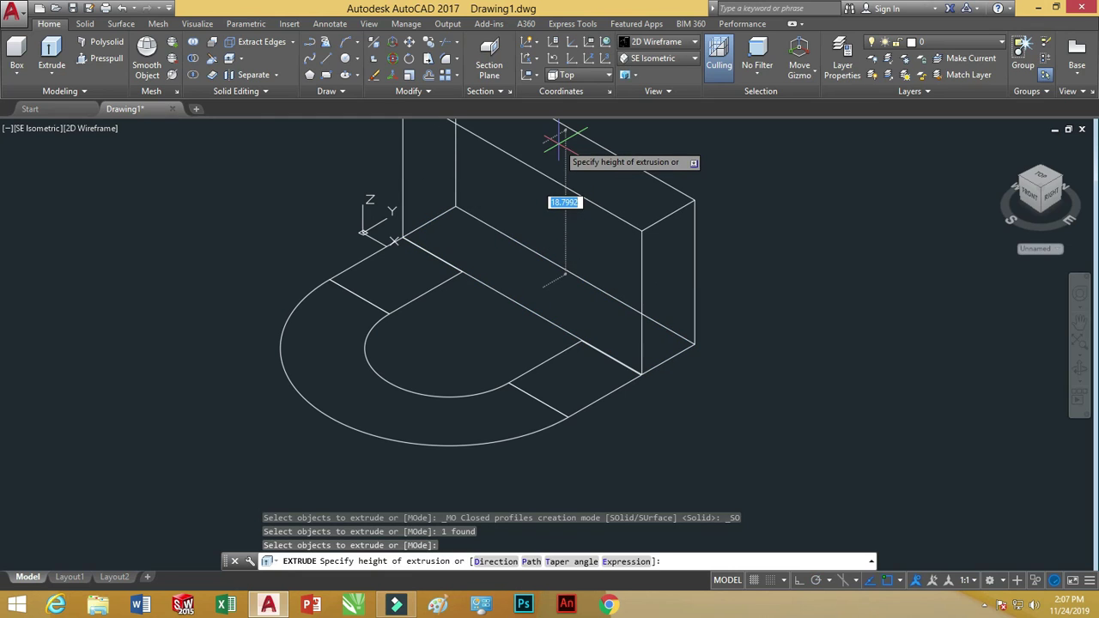
pyautogui.write('32')
pyautogui.press('Return')
pyautogui.scroll(-3, 567, 138)
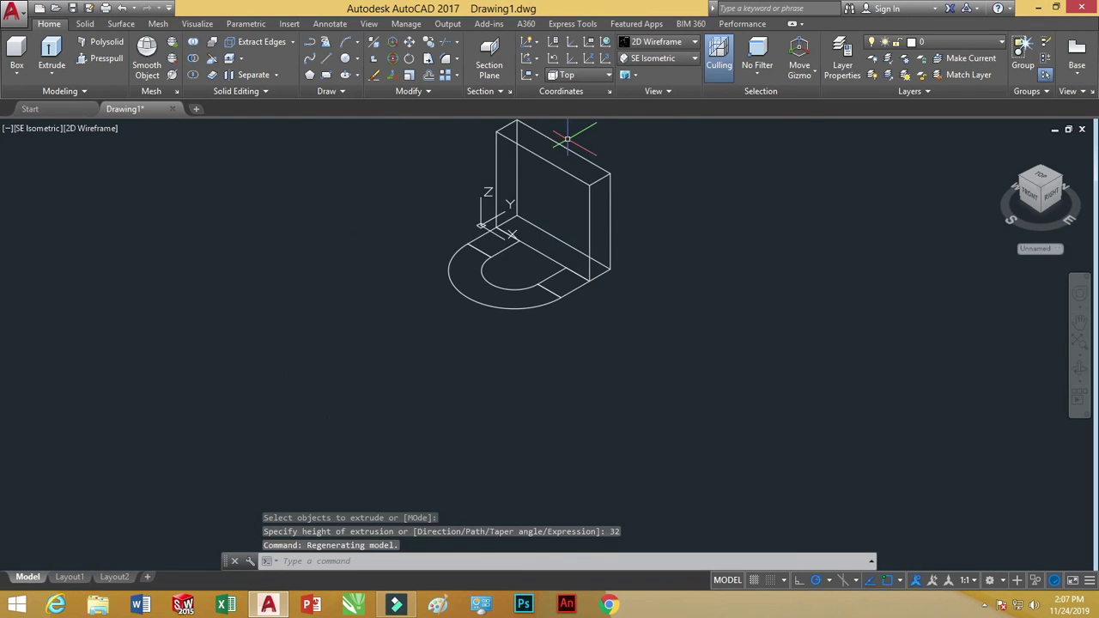
pyautogui.scroll(2, 567, 137)
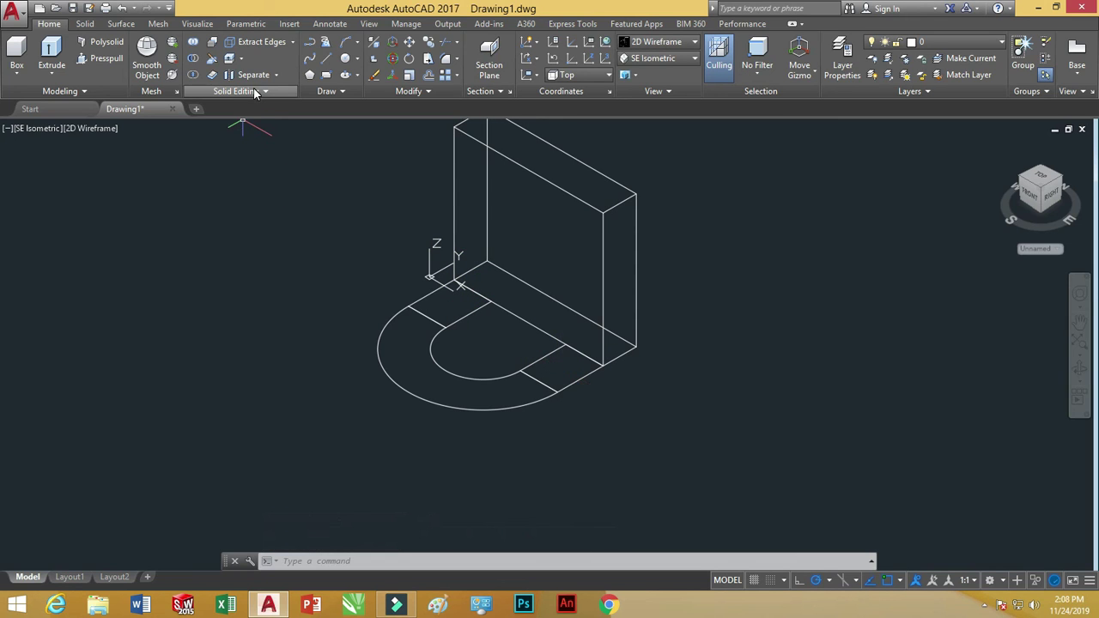
# Extrude both square profiles 19 units into legs
pyautogui.click(52, 73)
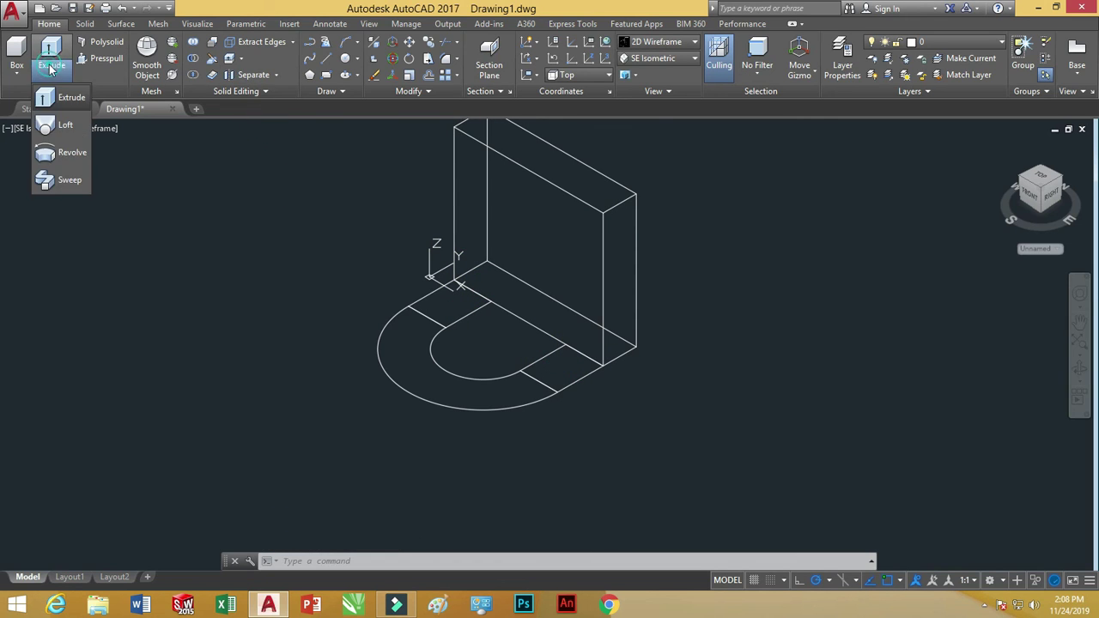
pyautogui.click(84, 100)
pyautogui.click(429, 294)
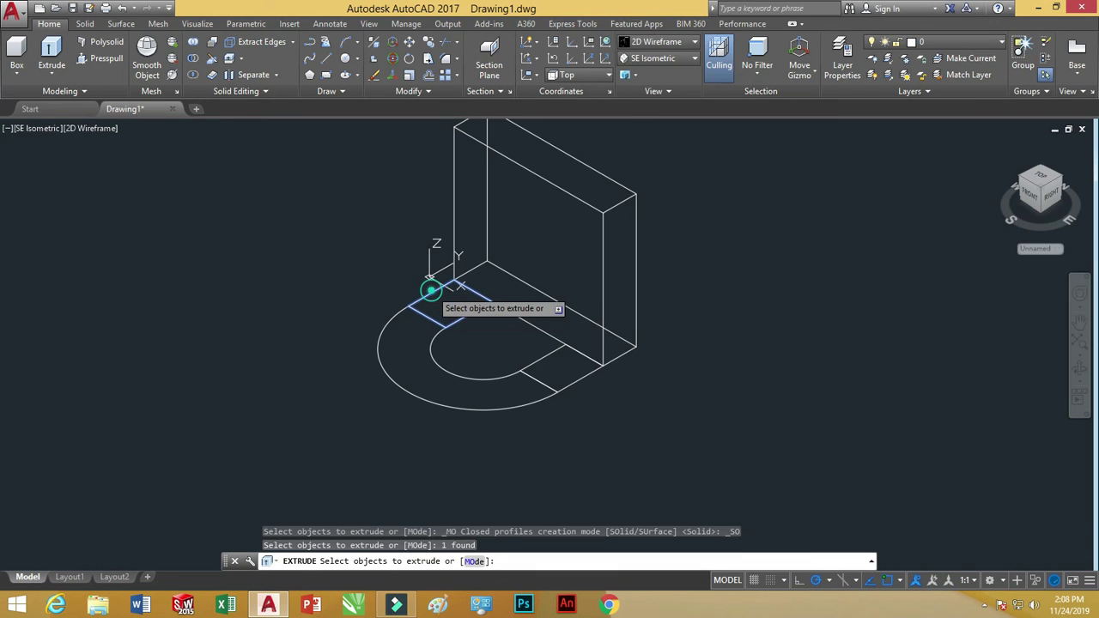
pyautogui.click(542, 356)
pyautogui.press('Return')
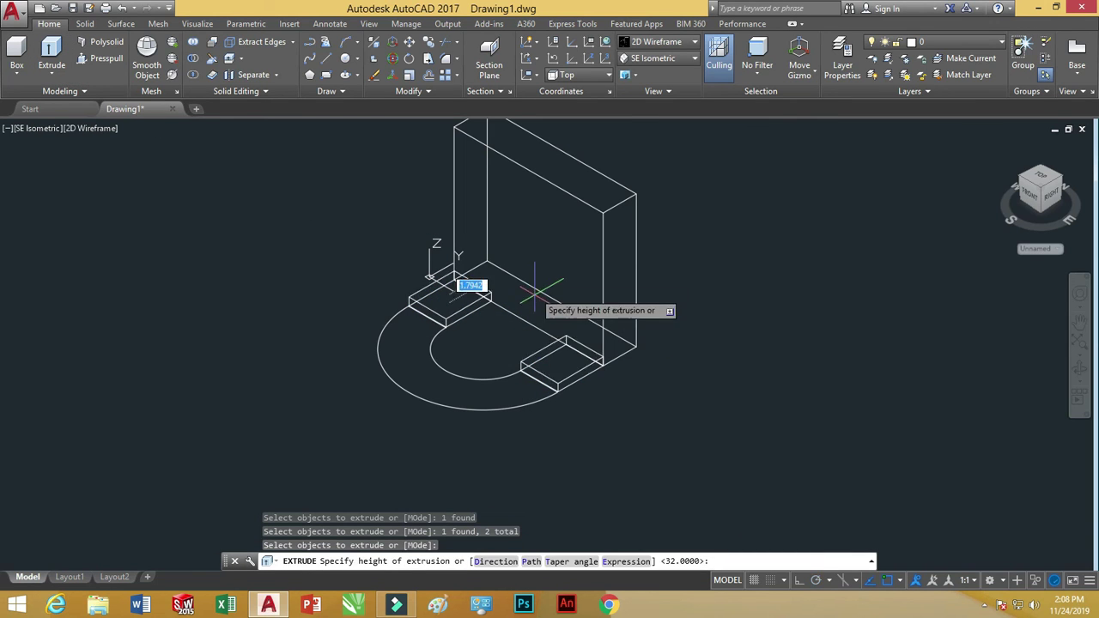
pyautogui.write('40')
pyautogui.press('Return')
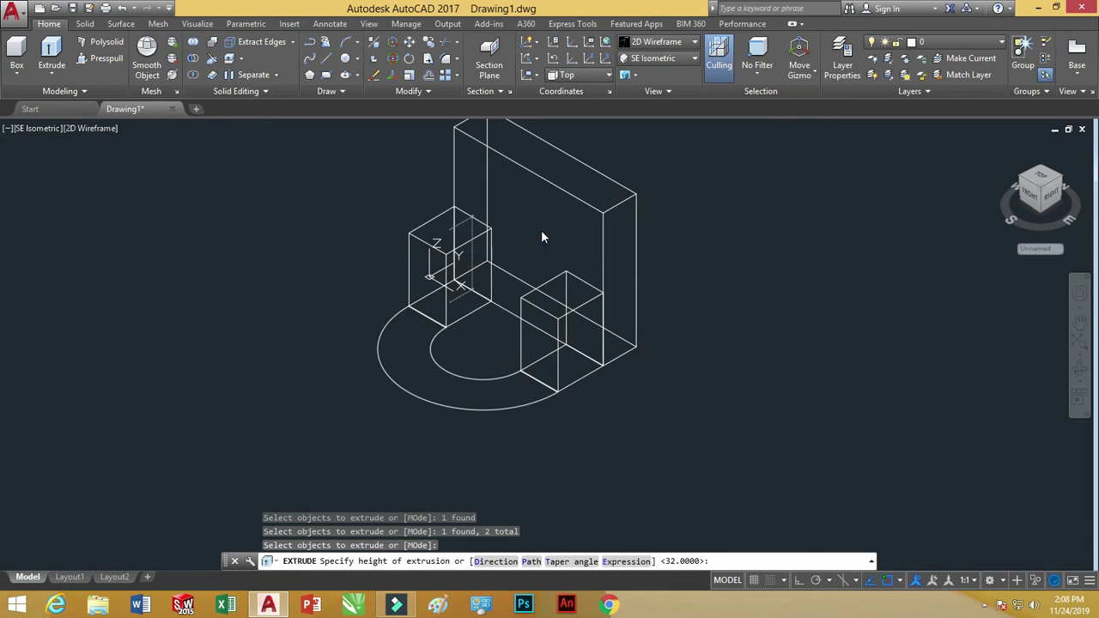
pyautogui.write('19')
pyautogui.press('Return')
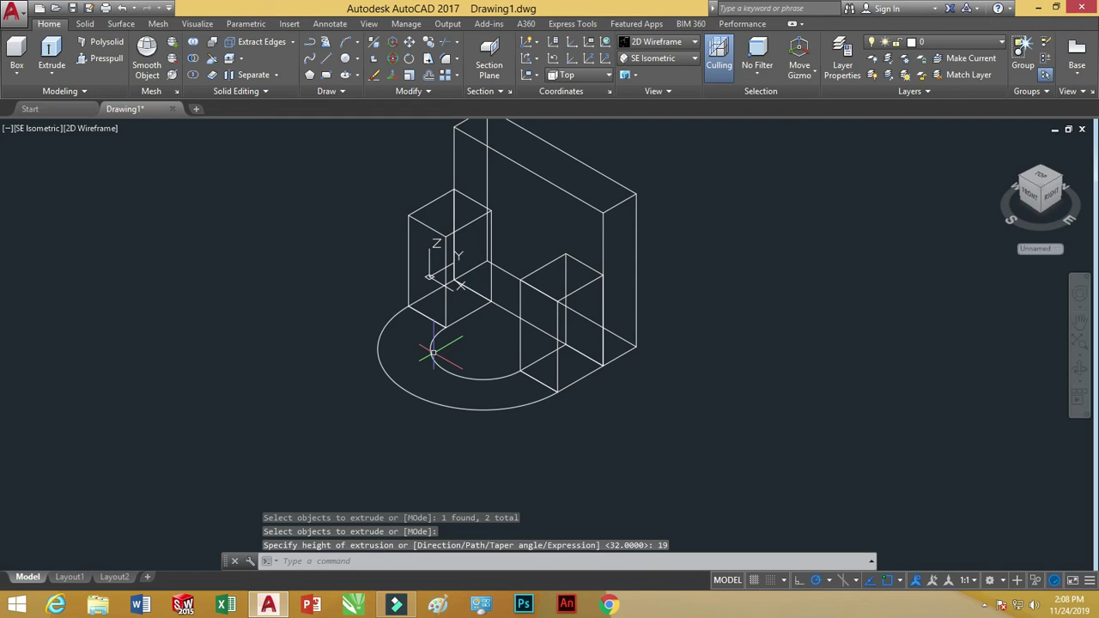
# Extrude the half-ring base profile 11 units tall
pyautogui.click(51, 55)
pyautogui.click(375, 326)
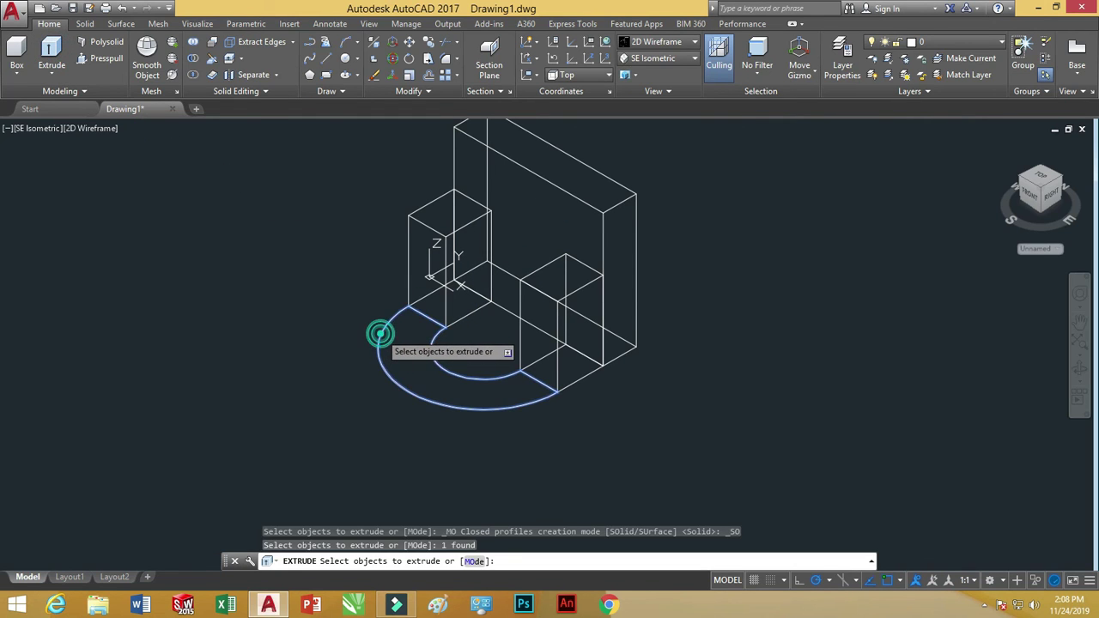
pyautogui.press('Return')
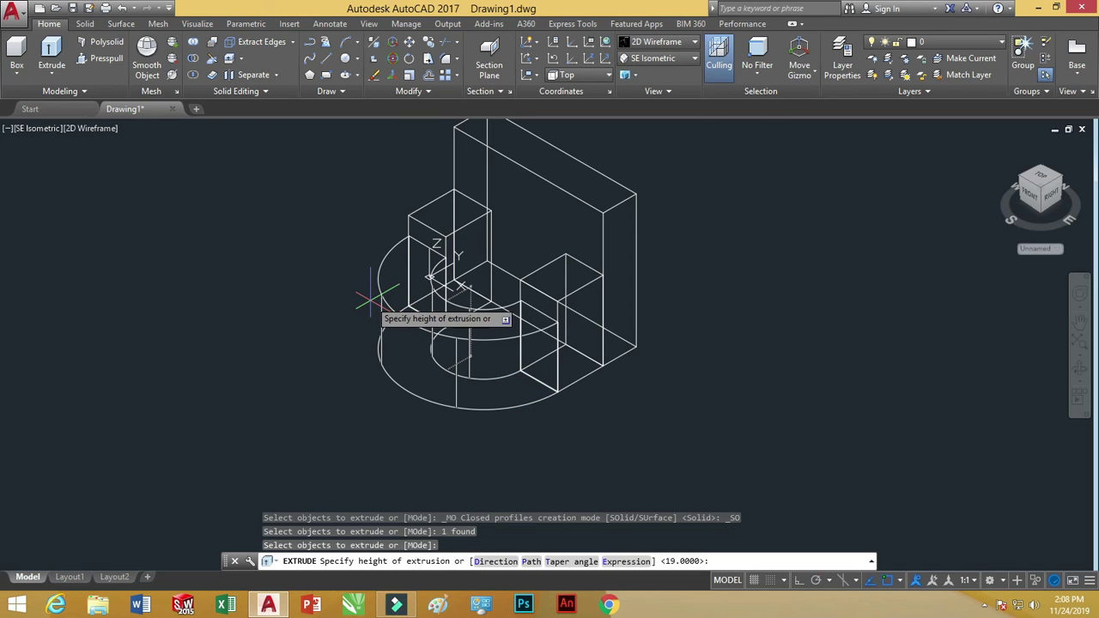
pyautogui.write('1')
pyautogui.press('Return')
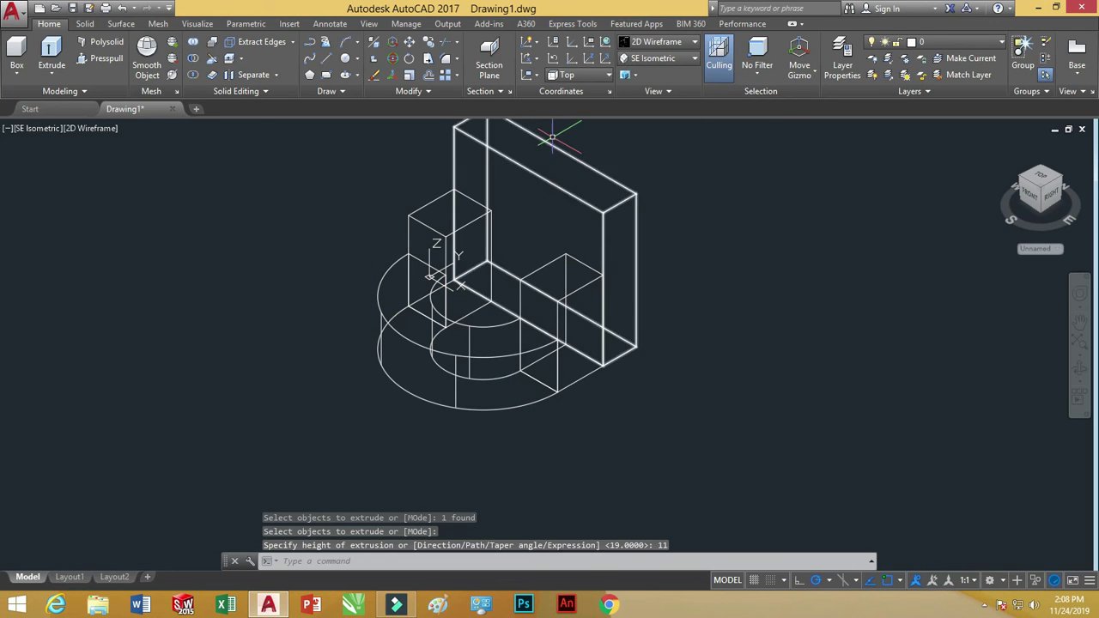
pyautogui.click(694, 42)
# Set the visual style to Conceptual shaded solids
pyautogui.click(704, 76)
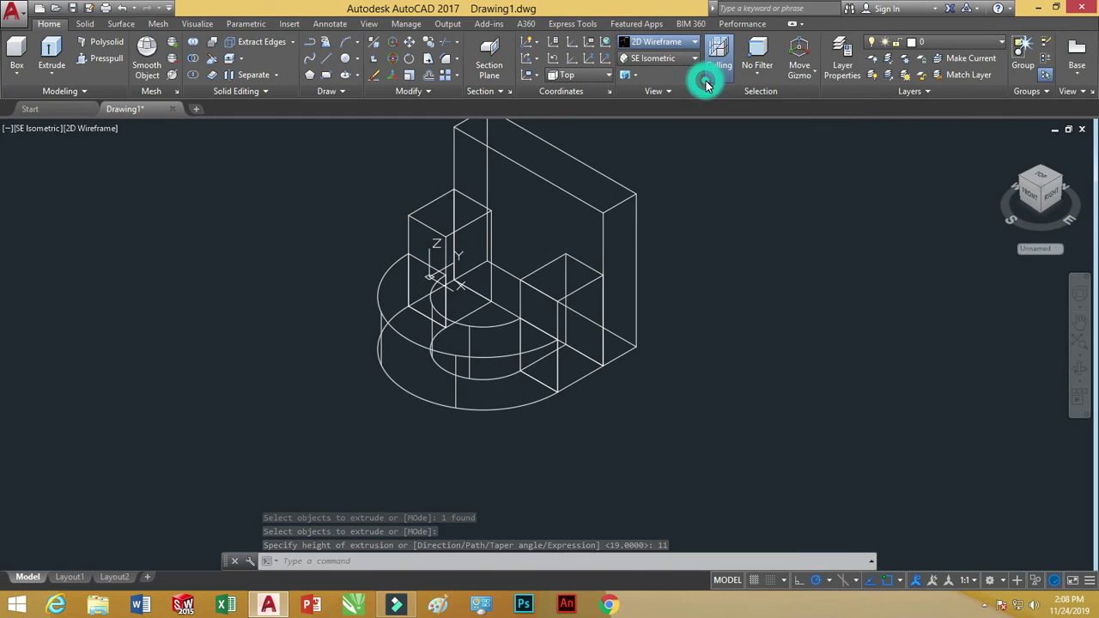
pyautogui.scroll(1, 656, 271)
pyautogui.scroll(-4, 650, 265)
pyautogui.scroll(2, 658, 226)
pyautogui.scroll(2, 606, 301)
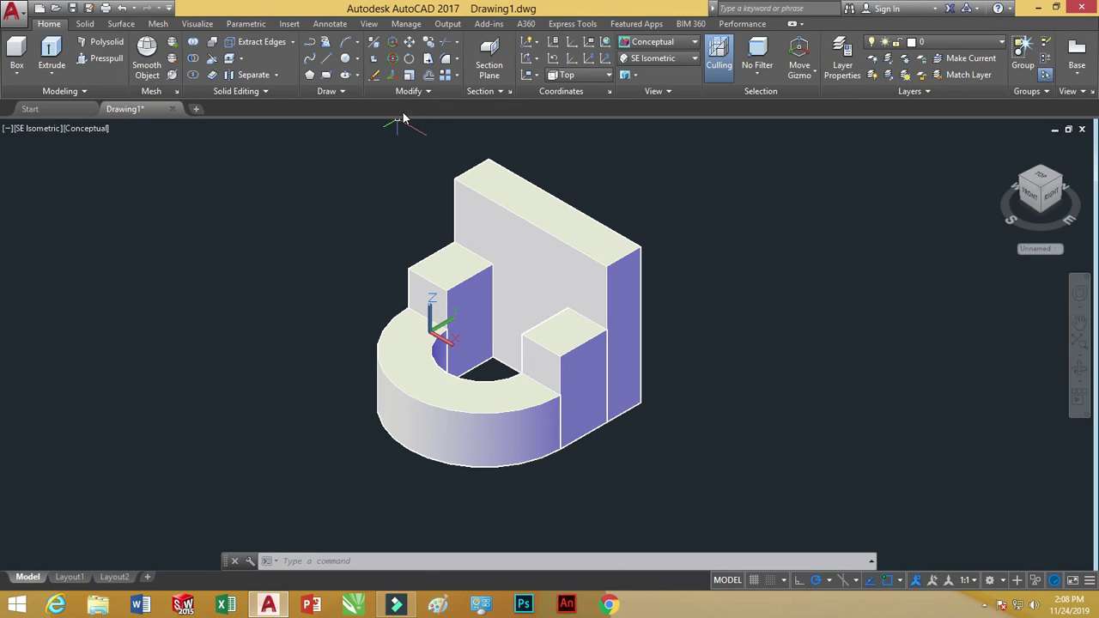
# Fillet the back plate's top right edge with radius 6
pyautogui.click(457, 60)
pyautogui.click(461, 80)
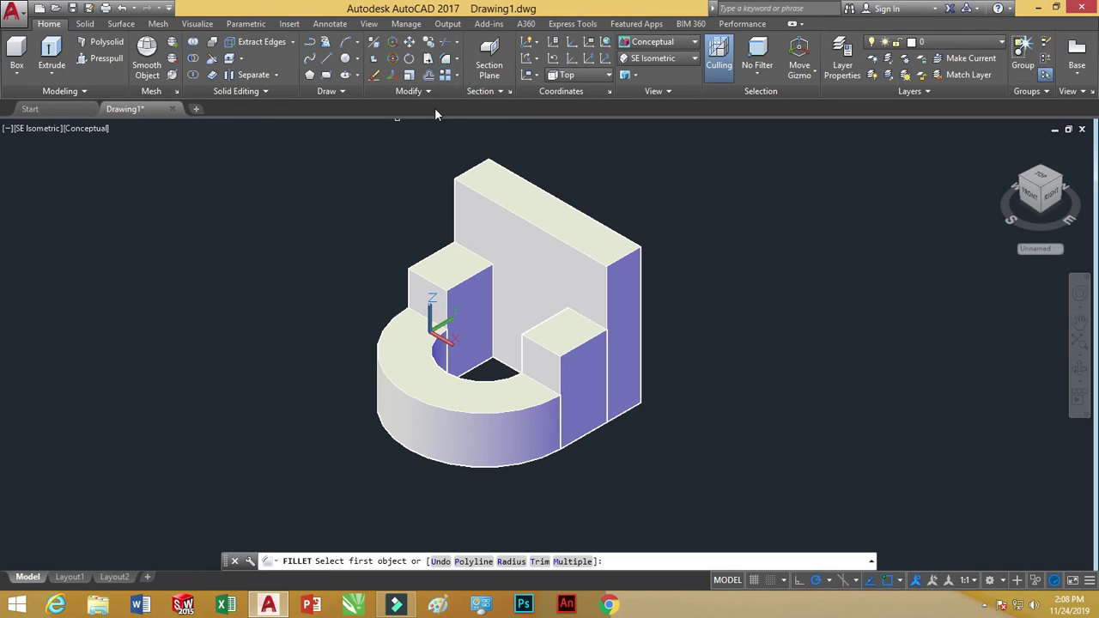
pyautogui.write('r')
pyautogui.press('Return')
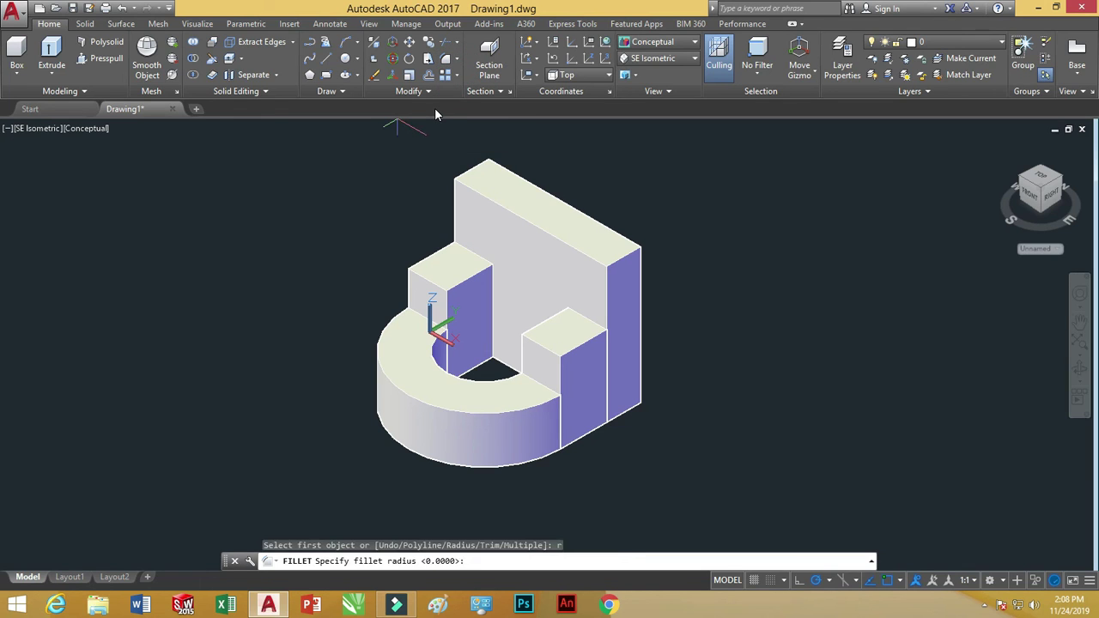
pyautogui.write('6')
pyautogui.press('Return')
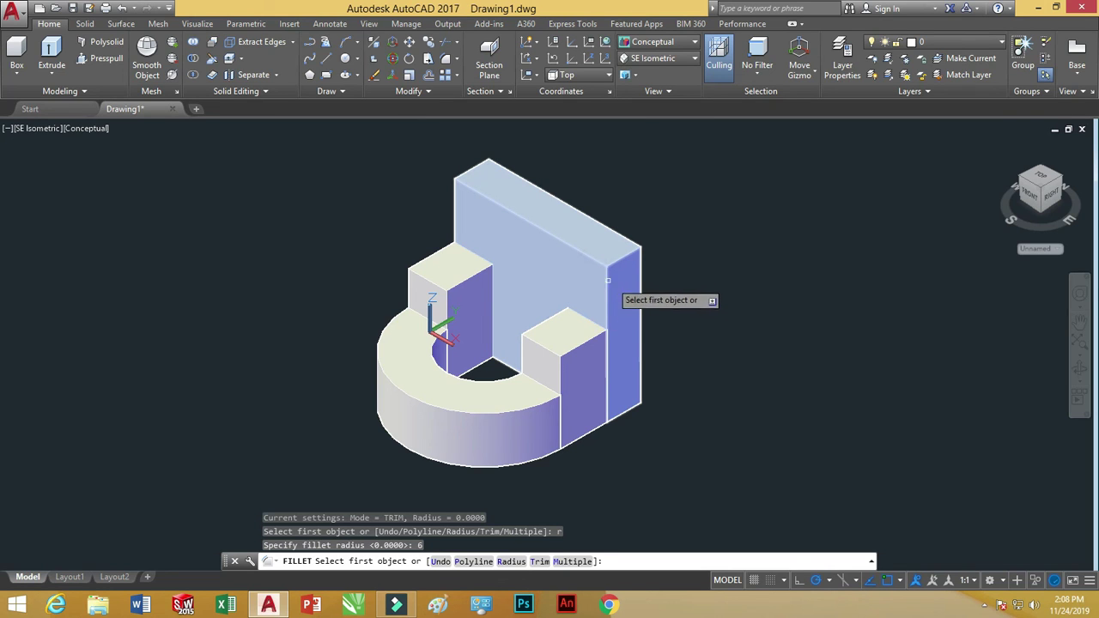
pyautogui.click(625, 254)
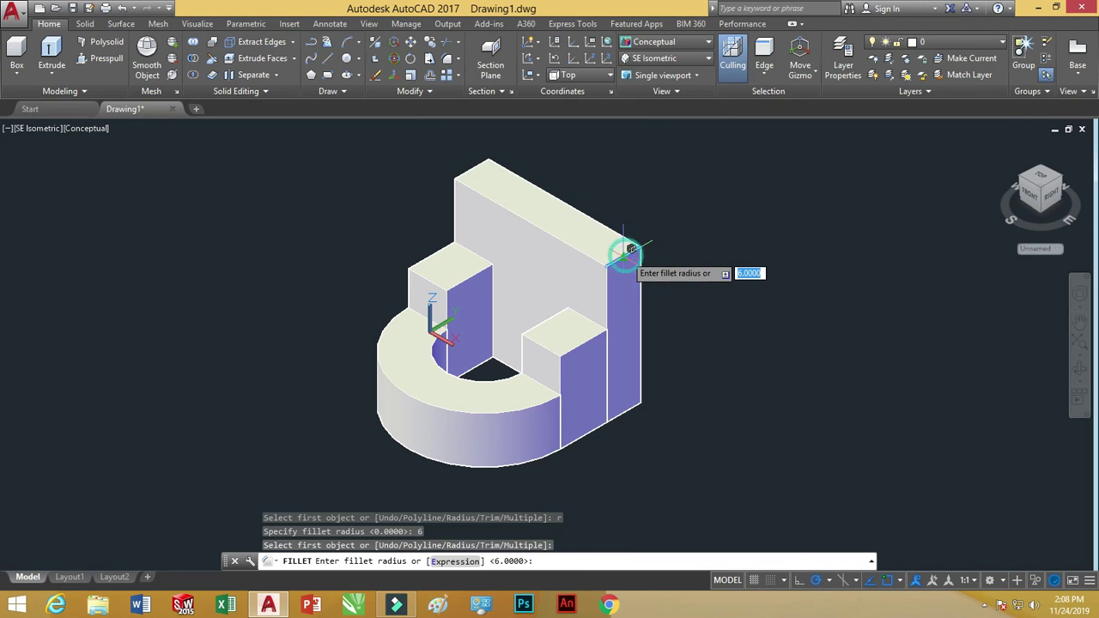
pyautogui.press('Return')
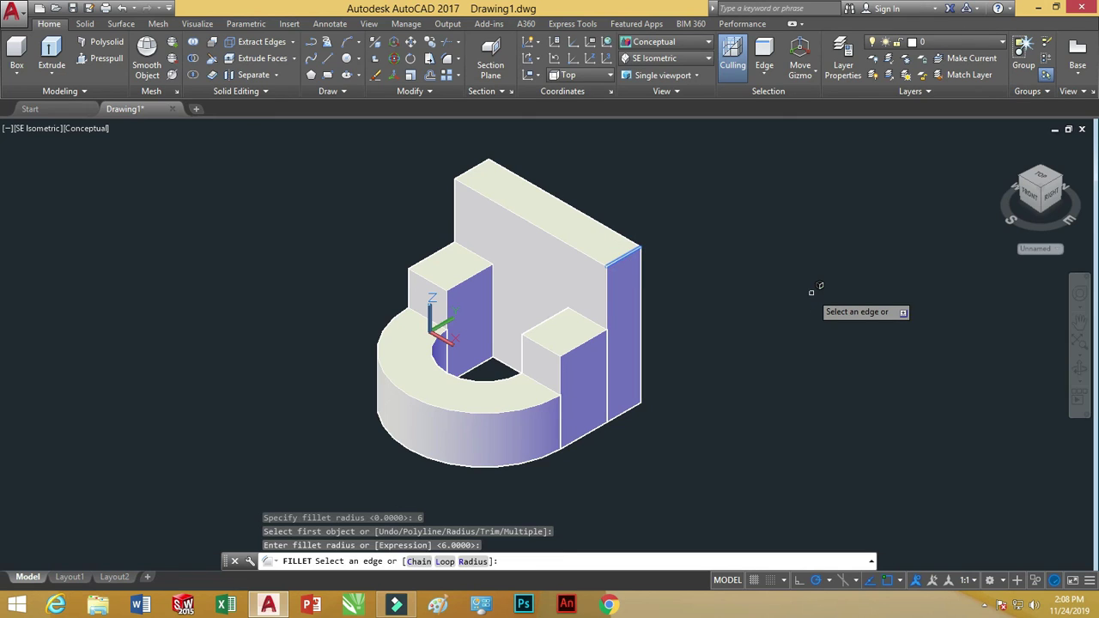
pyautogui.press('Return')
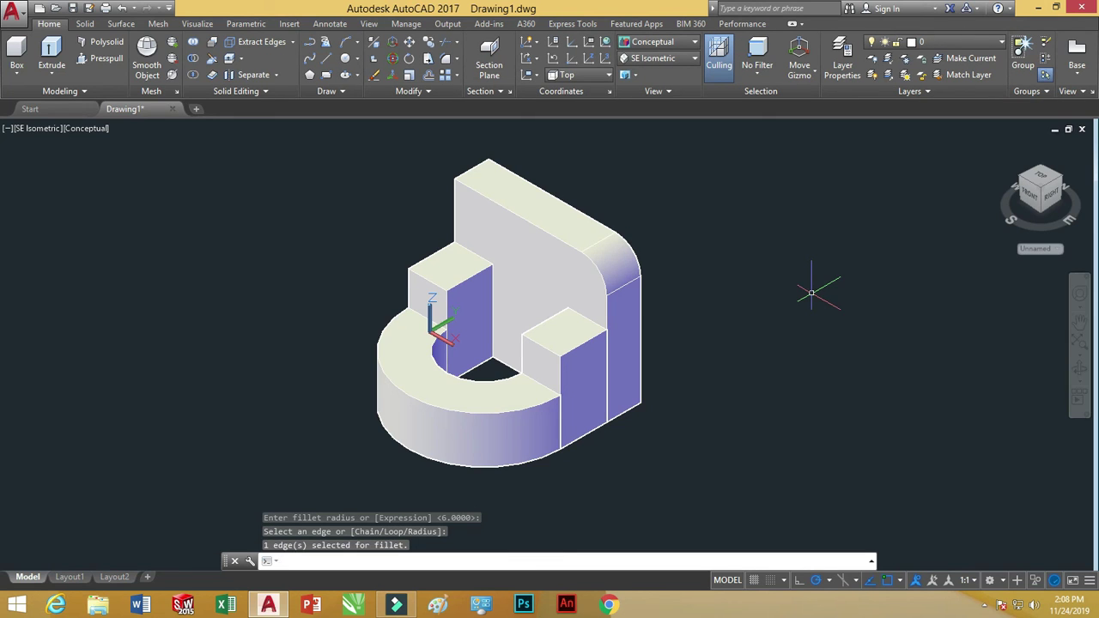
# Fillet the back plate's top left edge with the same radius 6
pyautogui.click(446, 63)
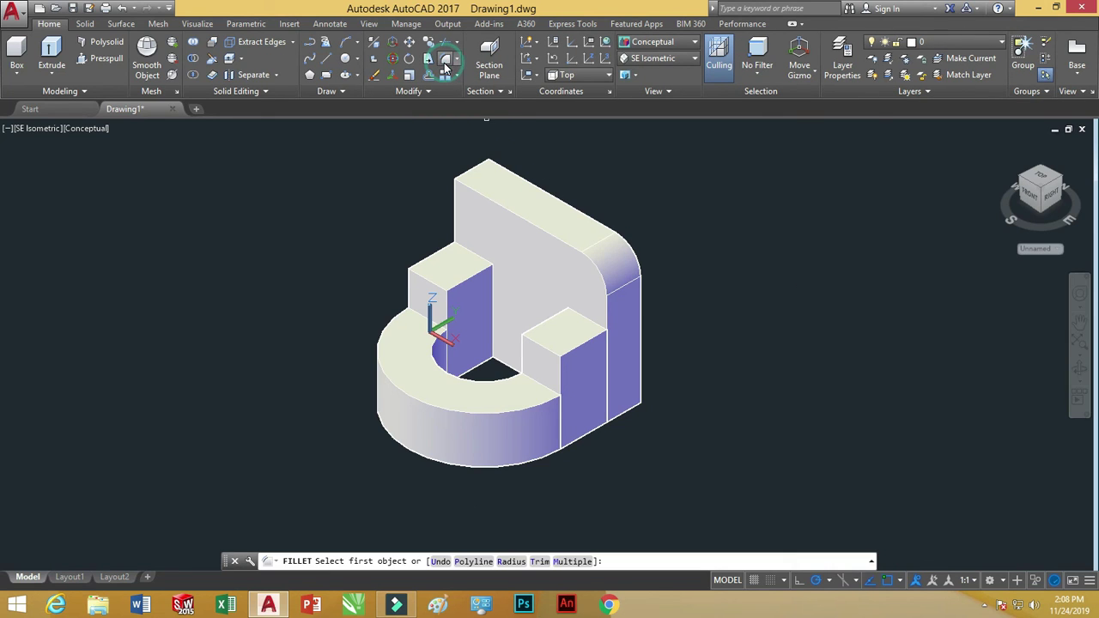
pyautogui.click(469, 170)
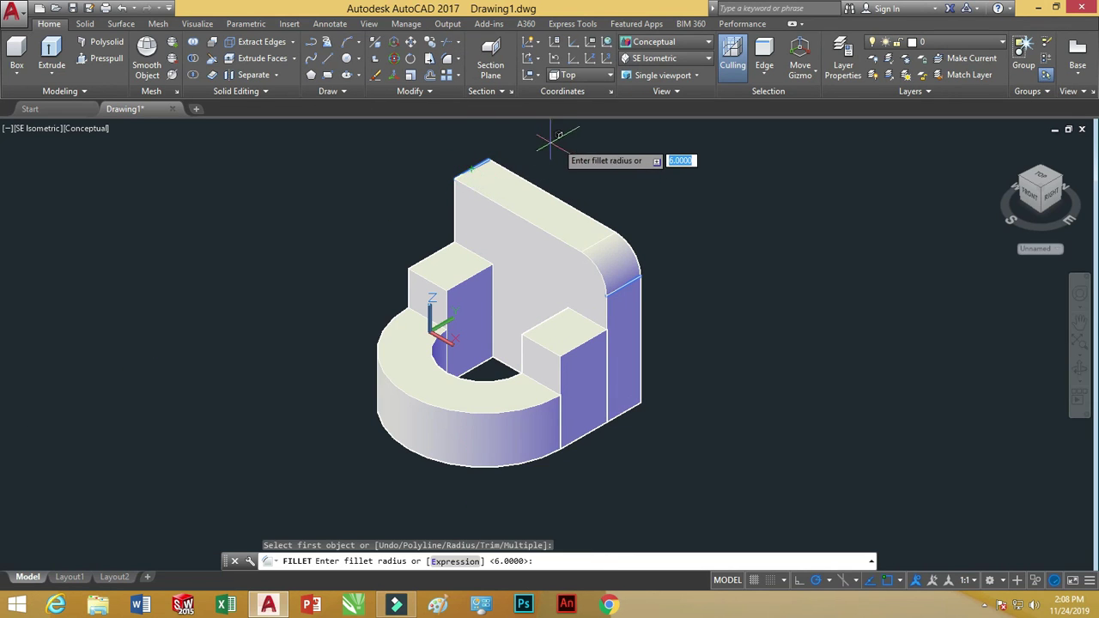
pyautogui.press('Return')
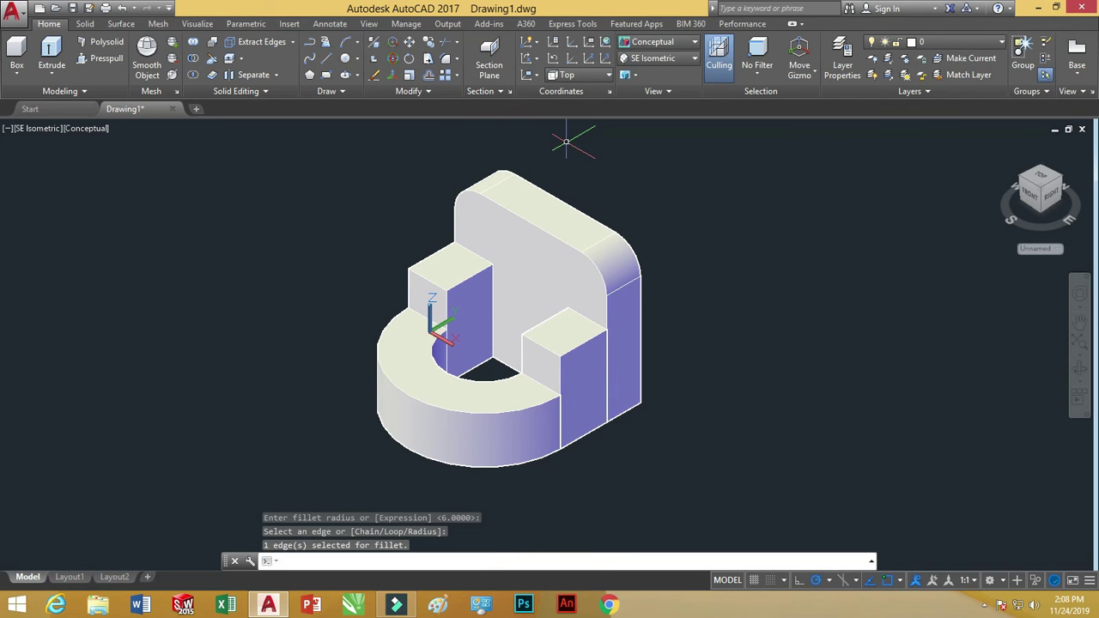
pyautogui.press('Return')
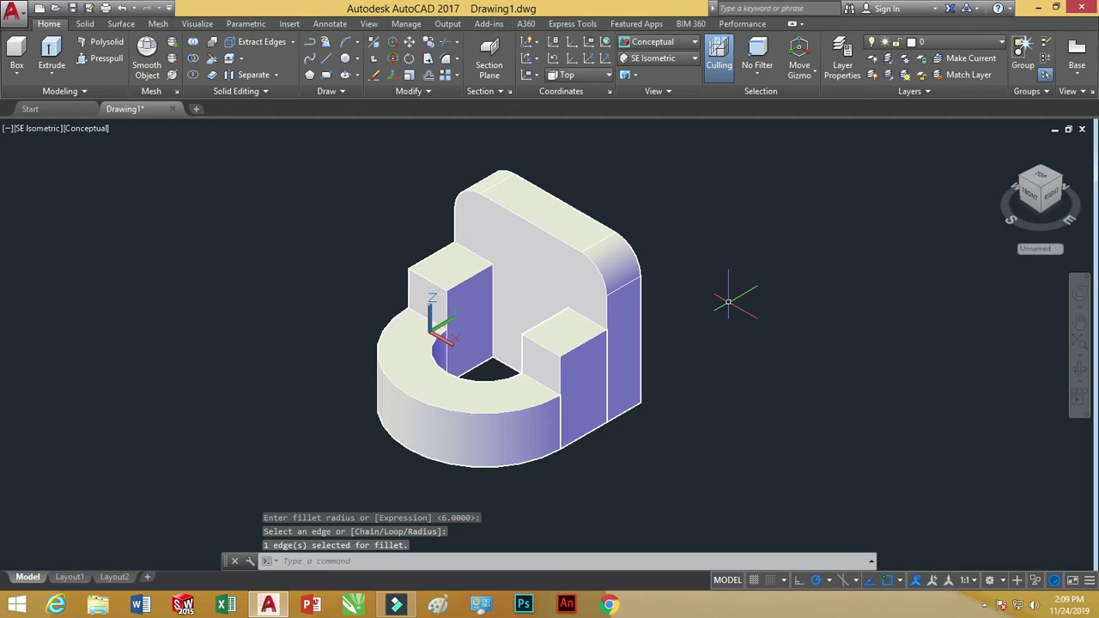
# Union the back plate, the two blocks and the curved base into one solid
pyautogui.click(618, 251)
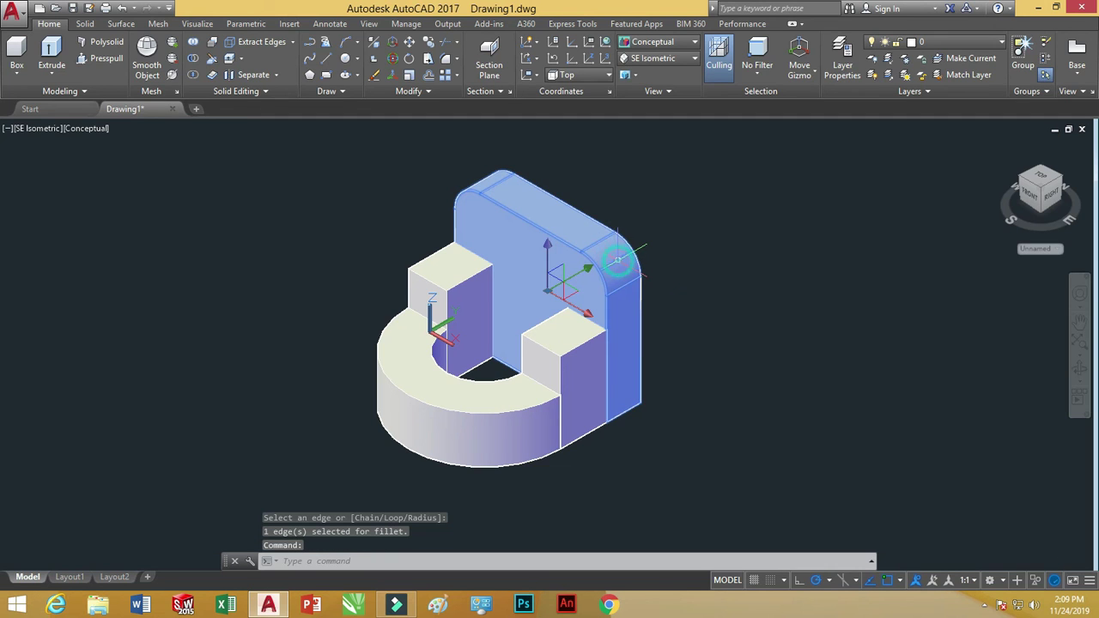
pyautogui.click(477, 279)
pyautogui.click(537, 320)
pyautogui.click(493, 380)
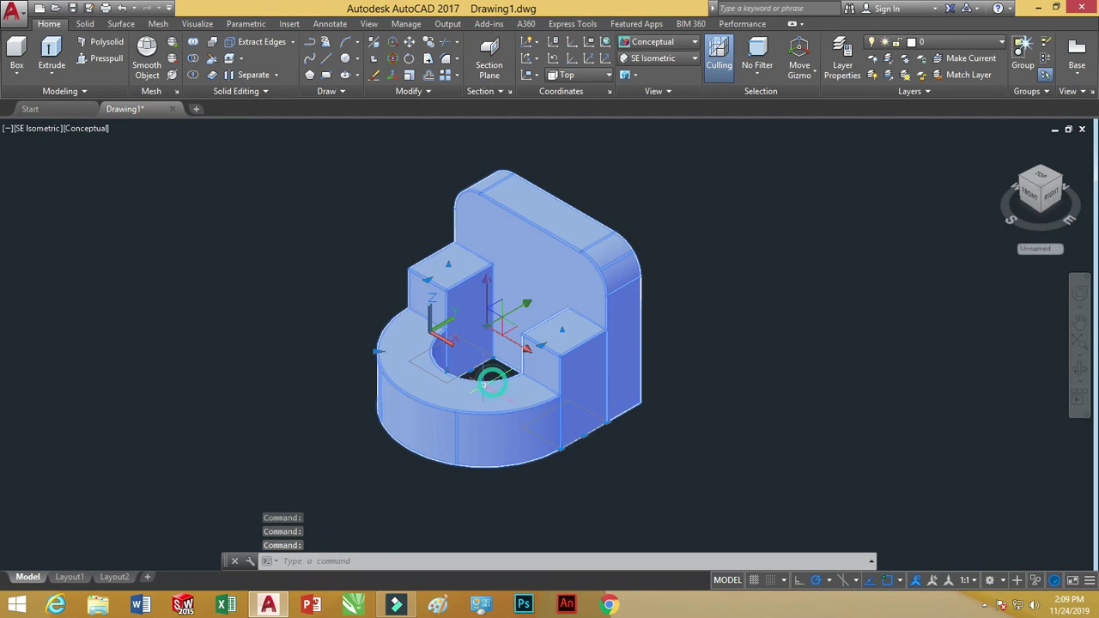
pyautogui.click(193, 45)
pyautogui.click(709, 229)
pyautogui.click(500, 415)
pyautogui.press('Return')
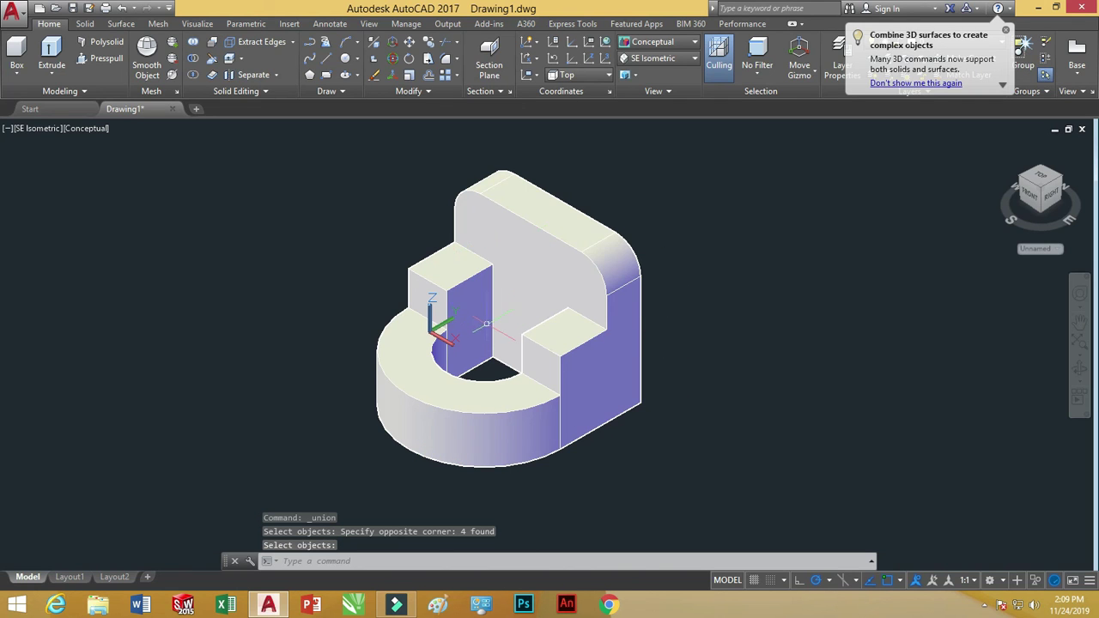
# Cancel the stray window selection and select the merged bracket solid
pyautogui.rightClick(603, 330)
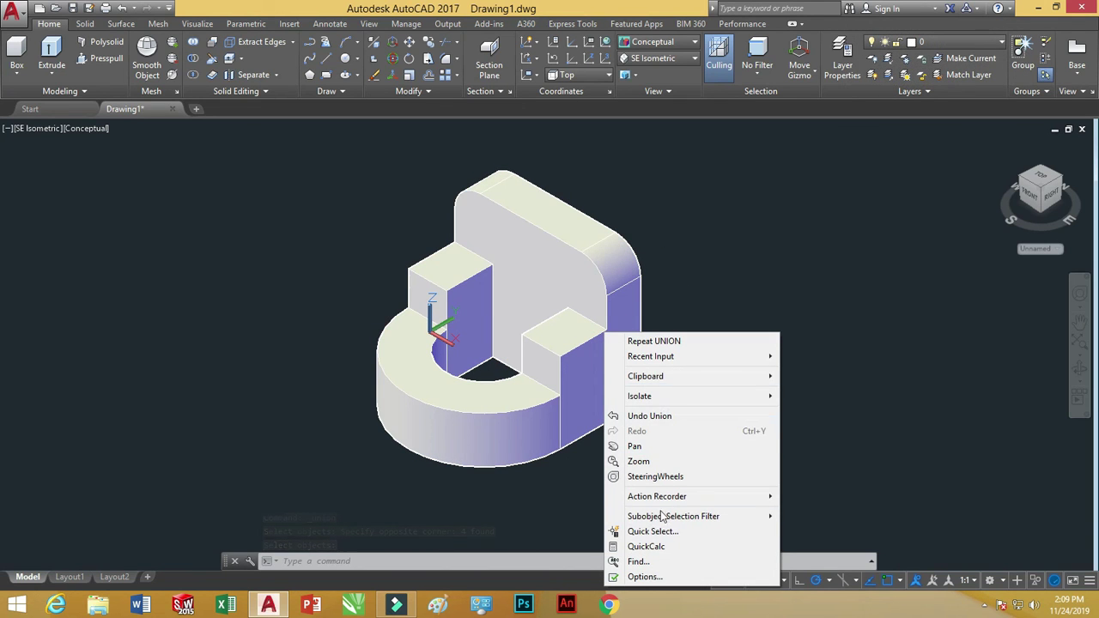
pyautogui.click(744, 292)
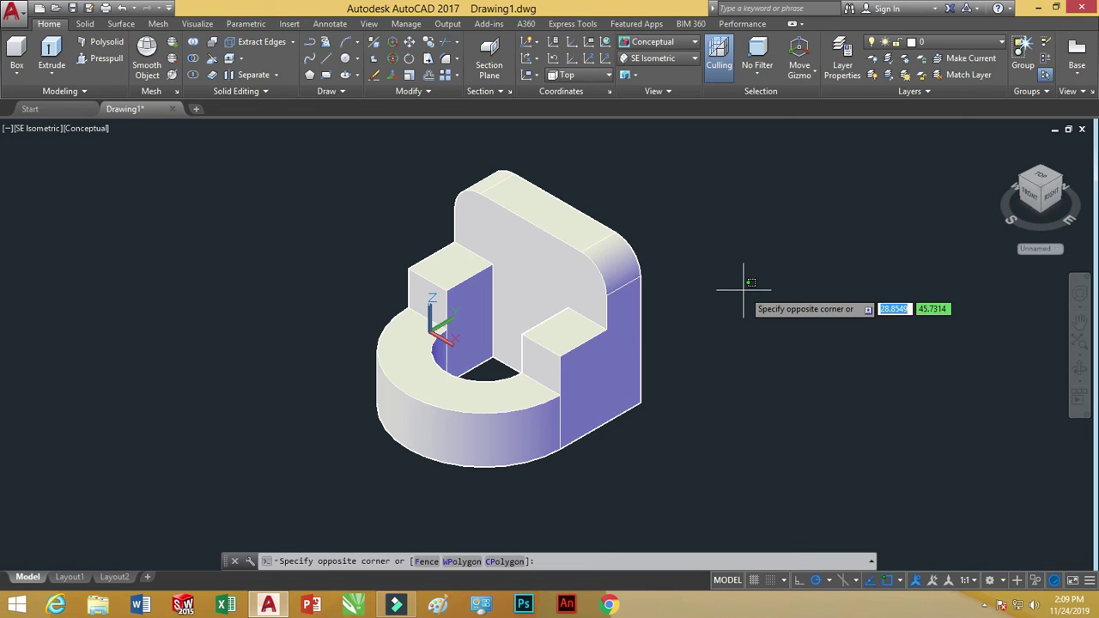
pyautogui.press('Escape')
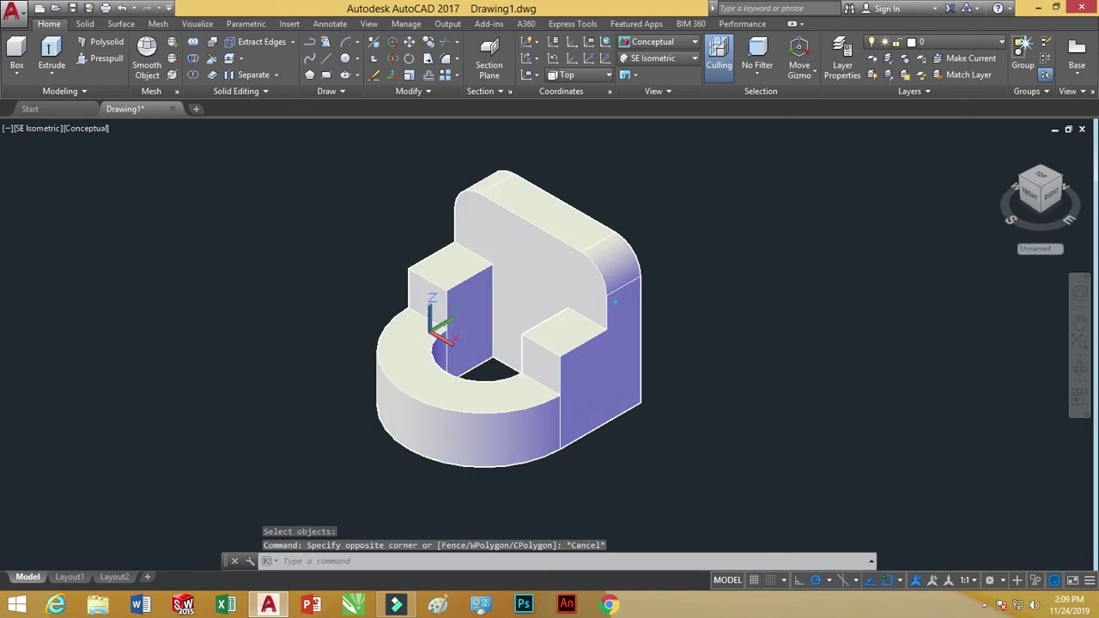
pyautogui.click(620, 305)
# Set the merged bracket's colour to Yellow in Properties, then deselect and close the palette
pyautogui.rightClick(616, 308)
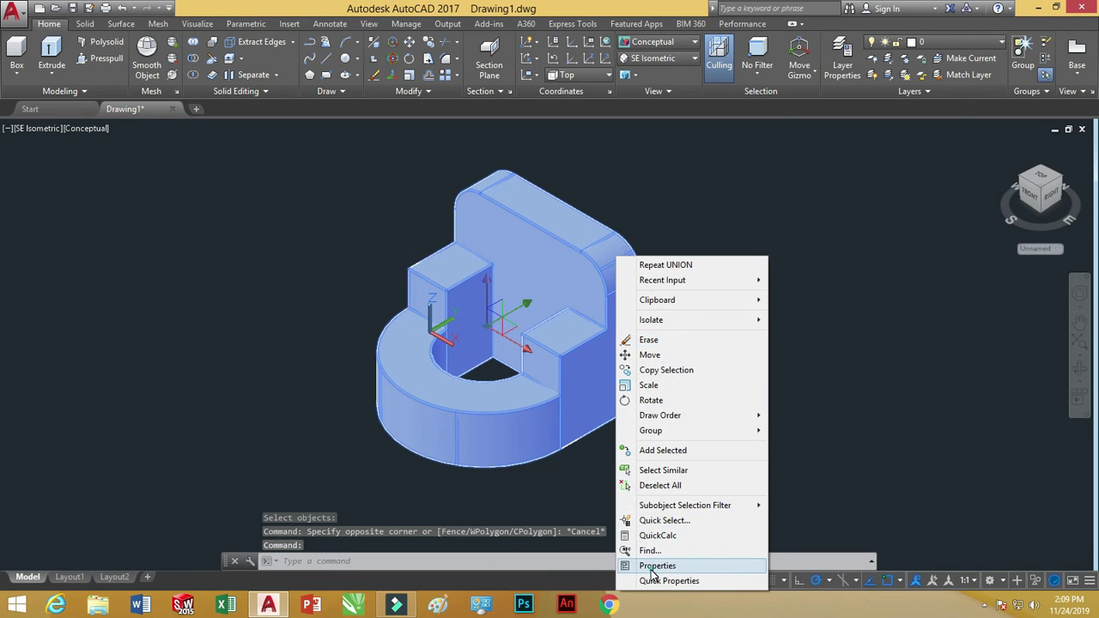
pyautogui.click(655, 566)
pyautogui.click(111, 75)
pyautogui.click(147, 79)
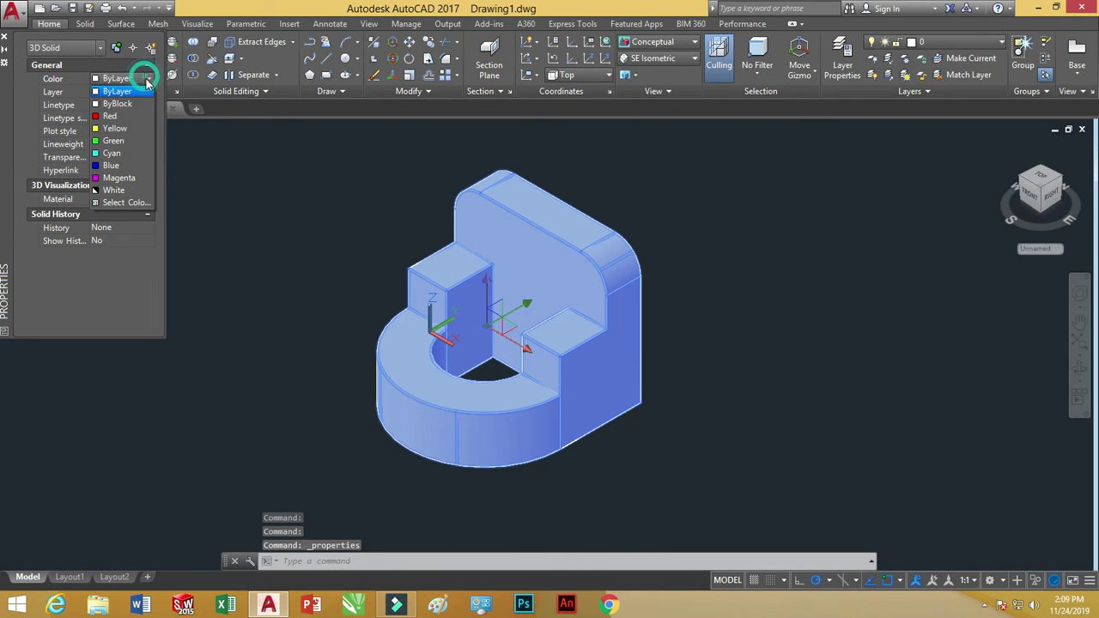
pyautogui.click(114, 128)
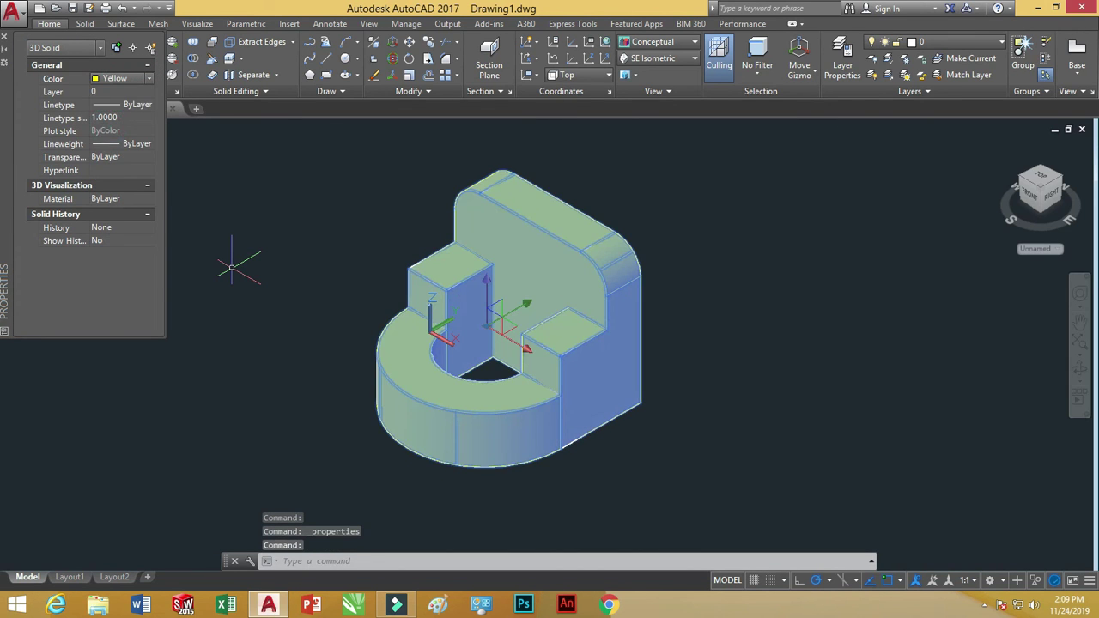
pyautogui.press('Escape')
pyautogui.press('Escape')
pyautogui.press('Escape')
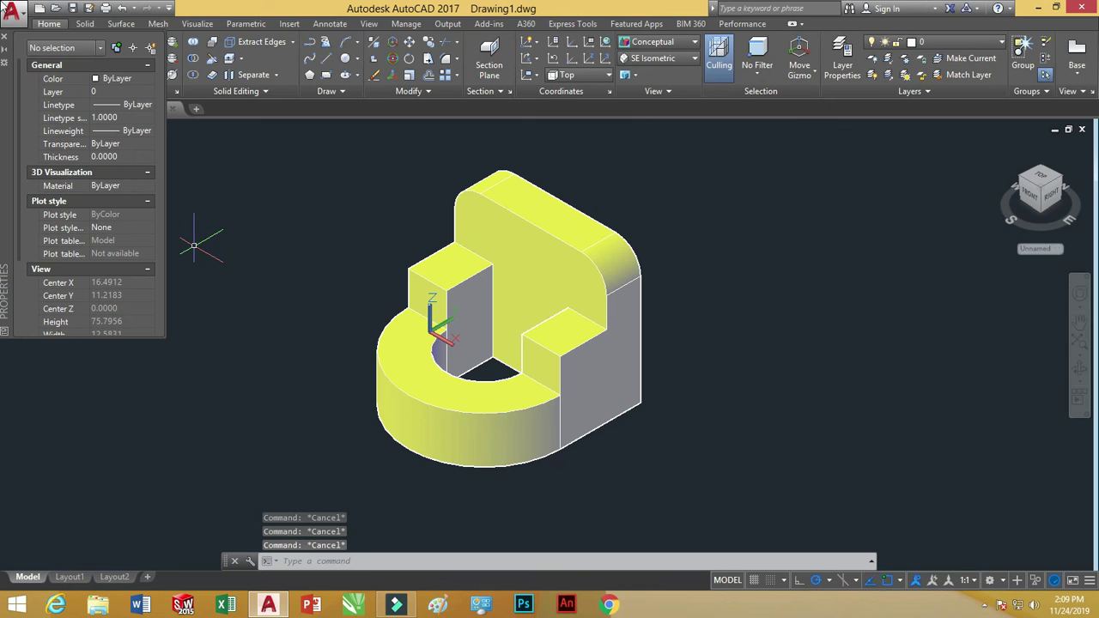
pyautogui.click(6, 37)
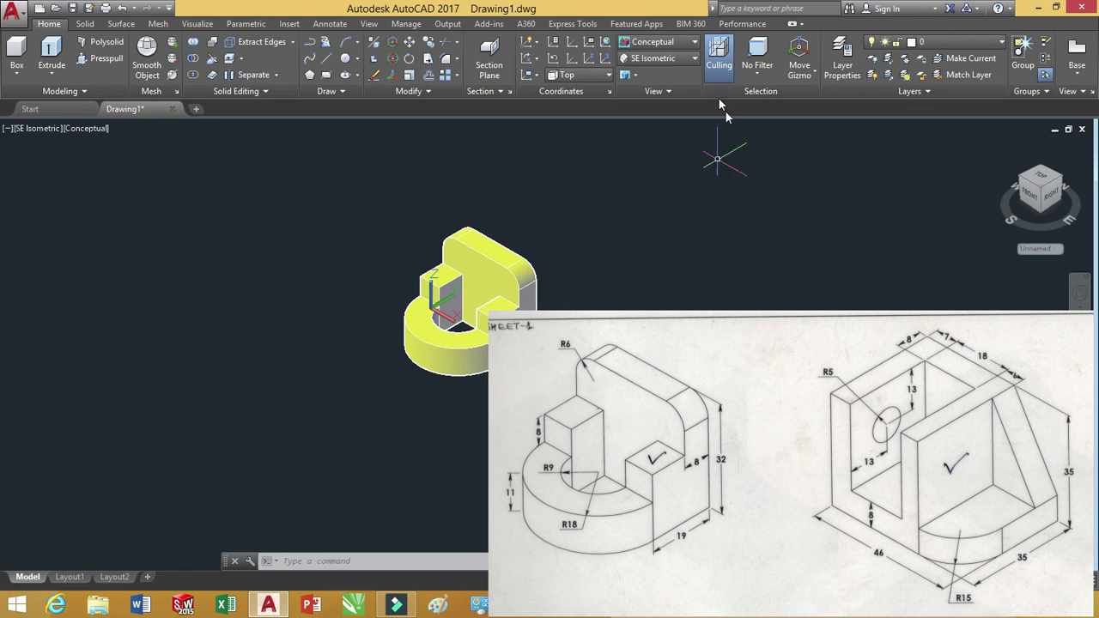
# Switch to the Front view preset and zoom to frame the yellow bracket
pyautogui.click(683, 58)
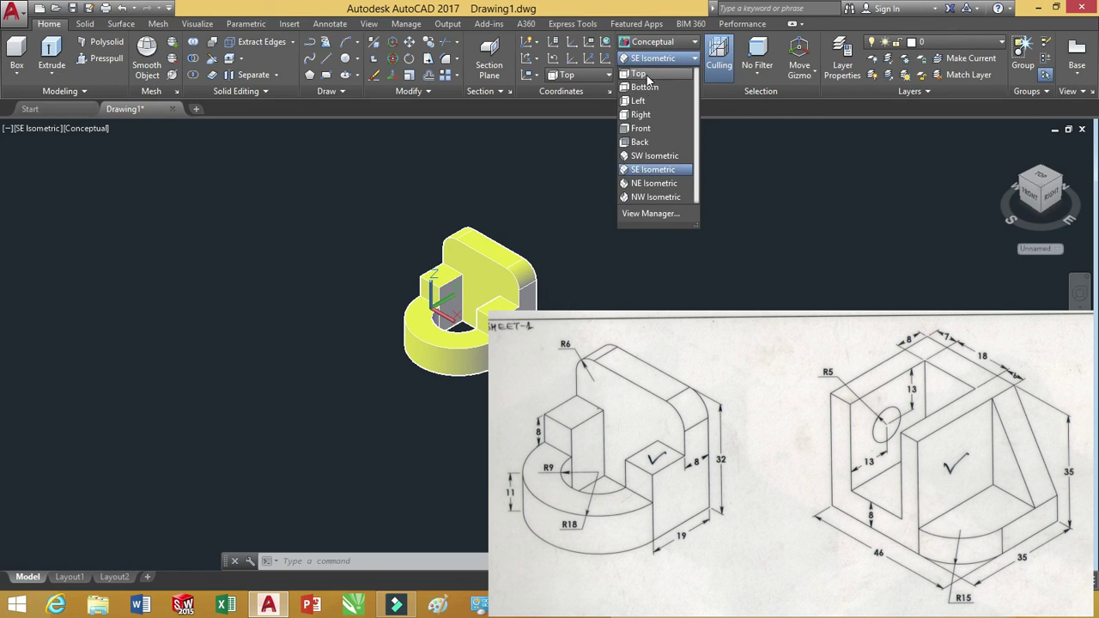
pyautogui.click(646, 129)
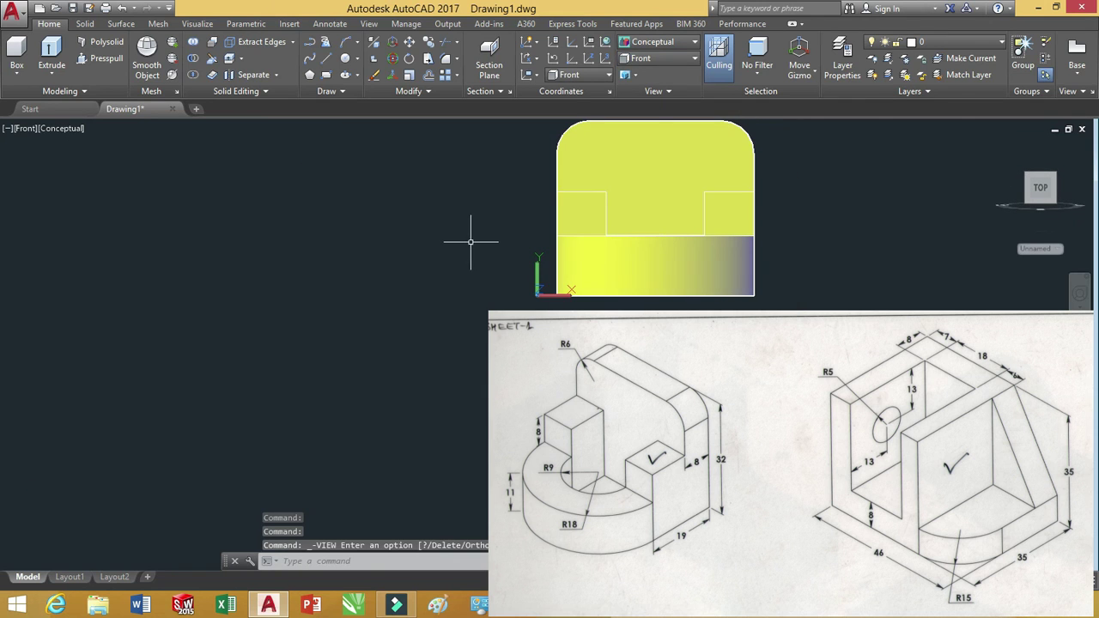
pyautogui.scroll(-2, 807, 191)
pyautogui.scroll(5, 584, 265)
pyautogui.scroll(-4, 578, 268)
pyautogui.scroll(-5, 578, 268)
pyautogui.scroll(4, 736, 211)
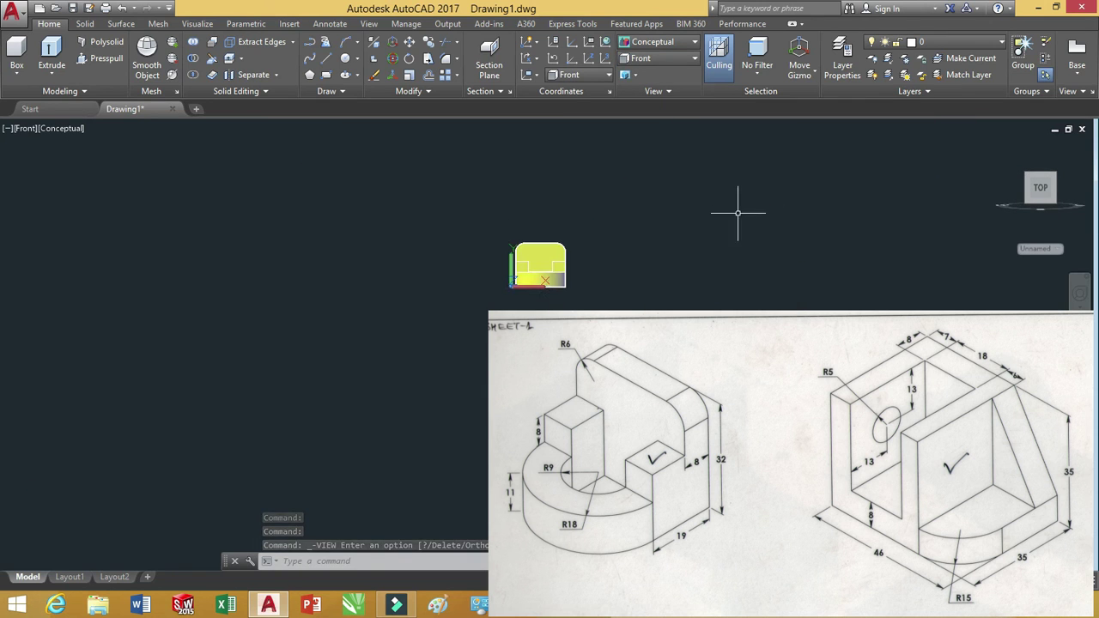
pyautogui.scroll(1, 692, 229)
pyautogui.scroll(2, 670, 232)
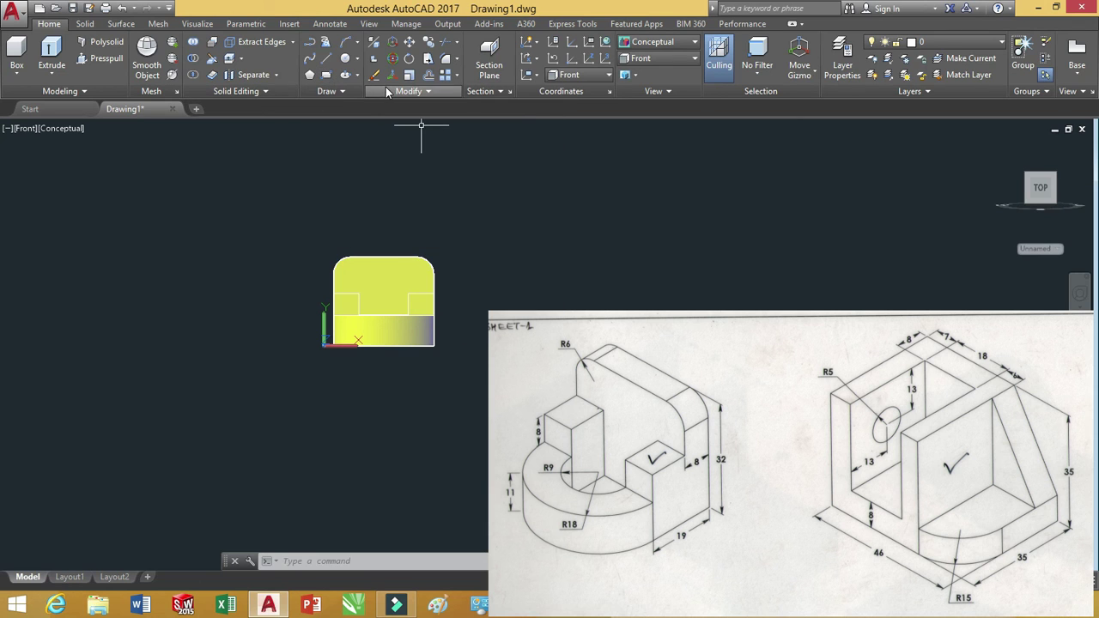
# Draw a horizontal construction line along the bracket's base and a vertical one right of it
pyautogui.click(335, 92)
pyautogui.click(327, 108)
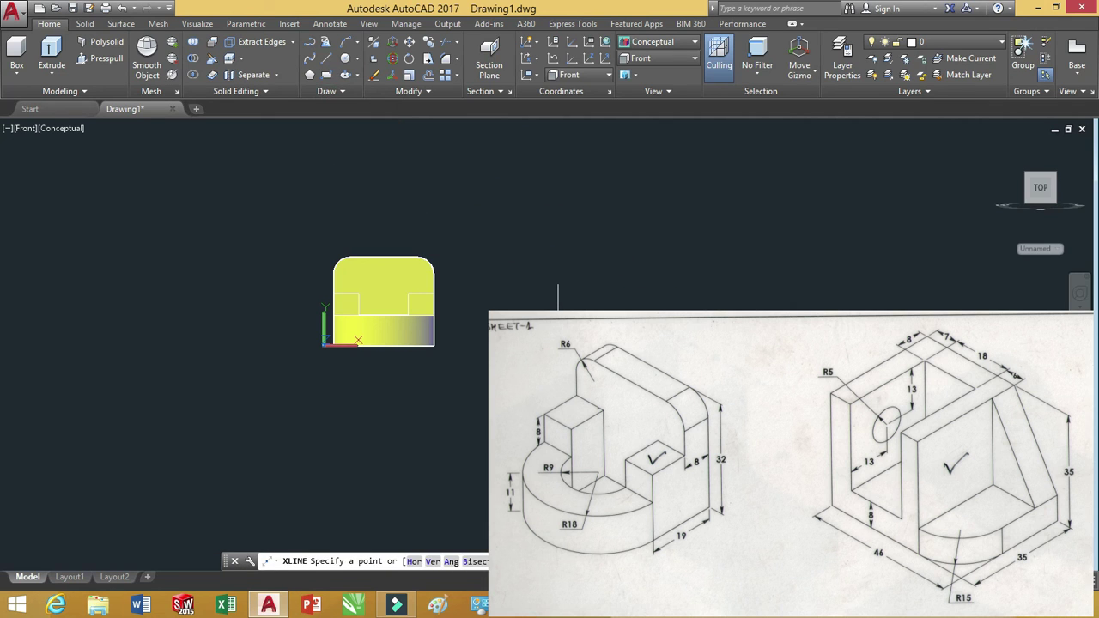
pyautogui.write('h')
pyautogui.press('Return')
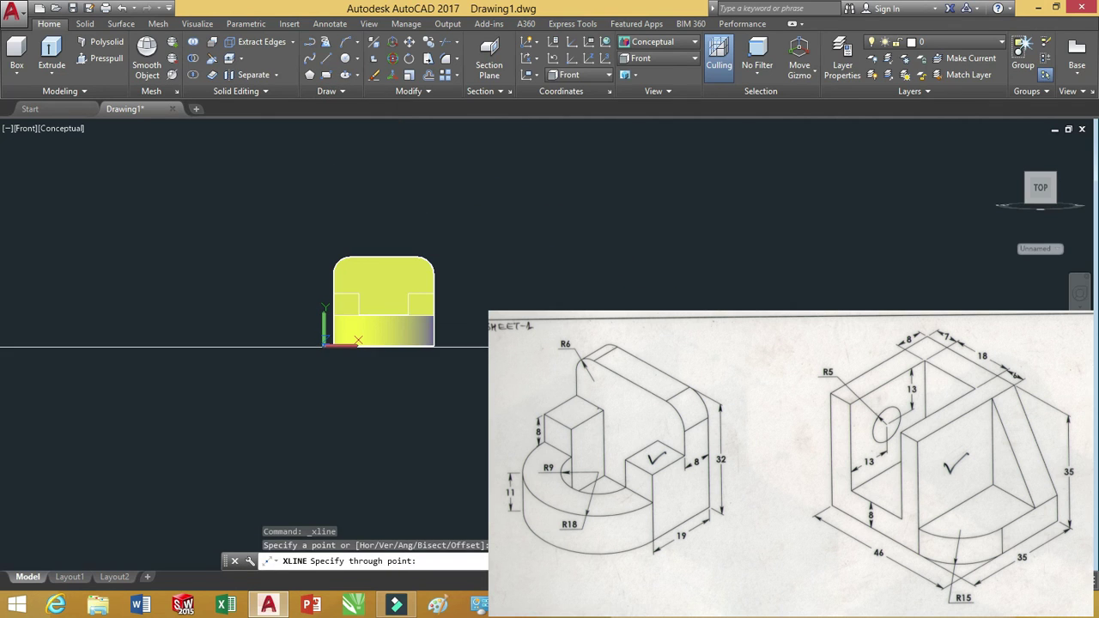
pyautogui.click(601, 344)
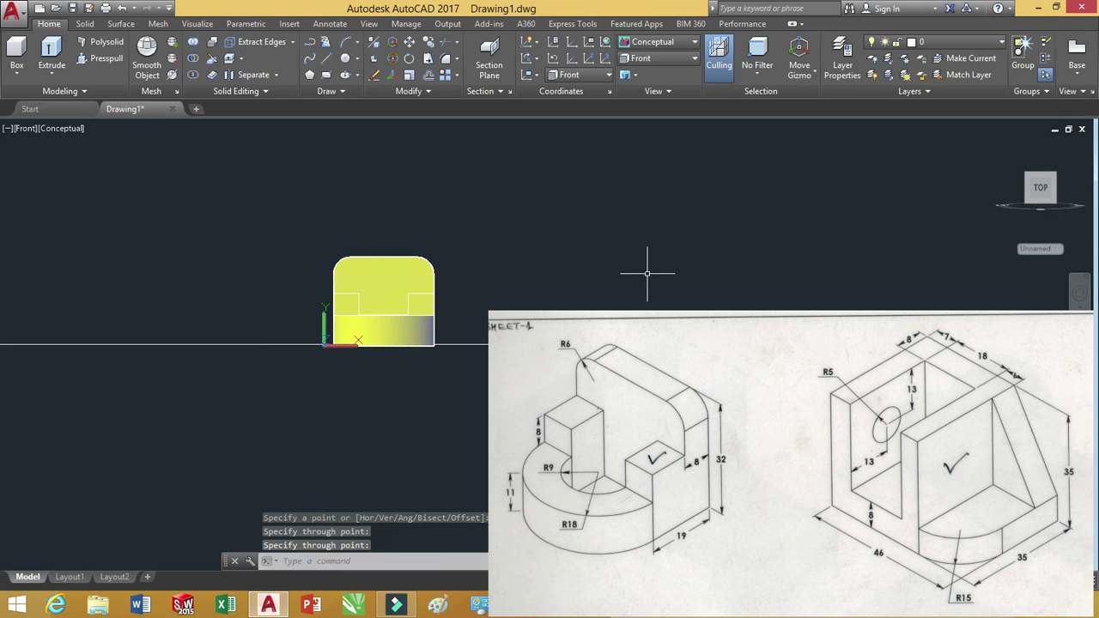
pyautogui.press('Return')
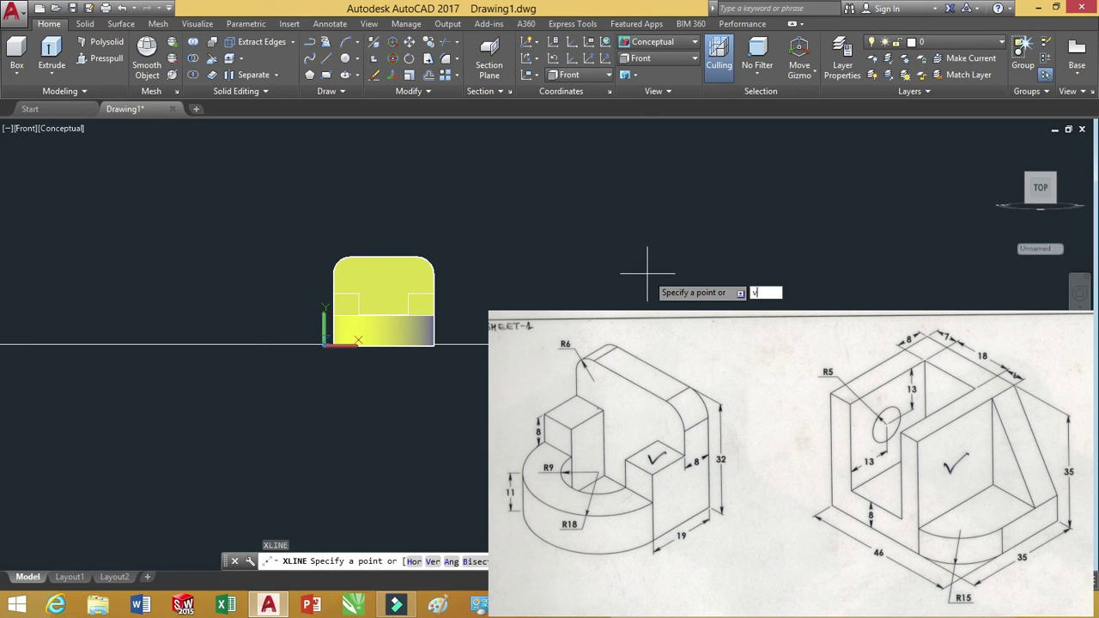
pyautogui.press('Return')
pyautogui.click(480, 273)
pyautogui.press('Return')
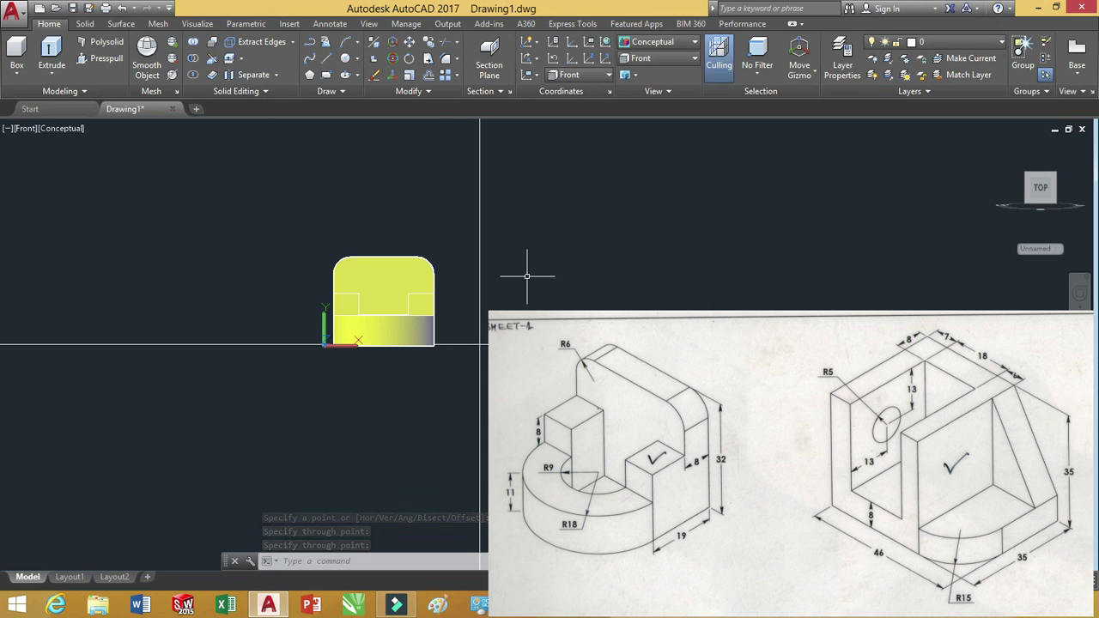
pyautogui.click(428, 75)
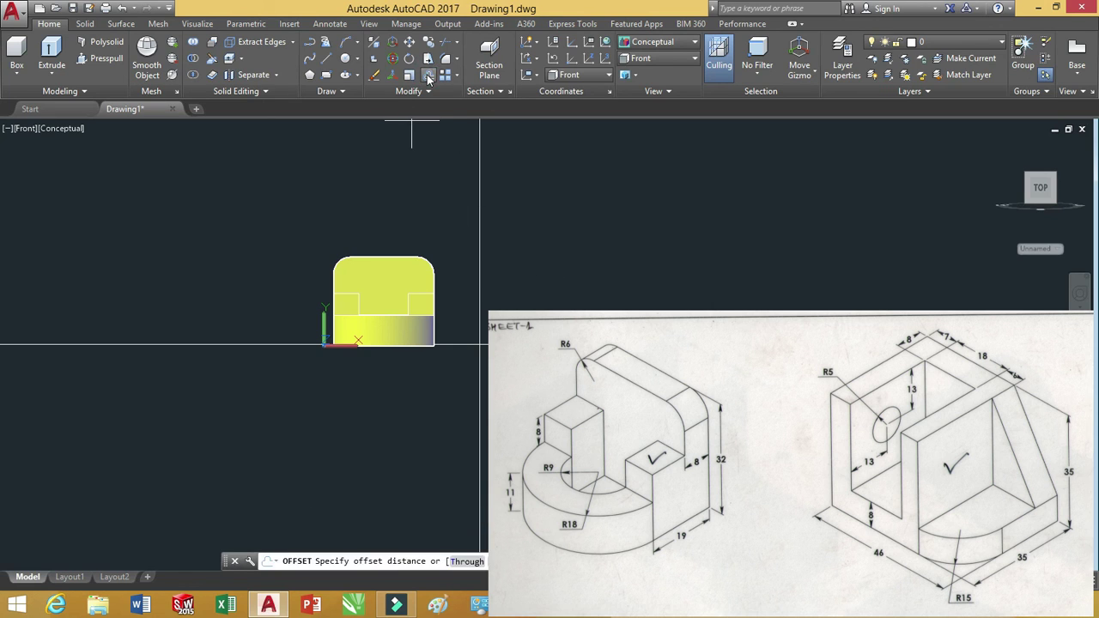
# Offset a vertical construction line right, the base line up 8, and another vertical 18 further right
pyautogui.press('Return')
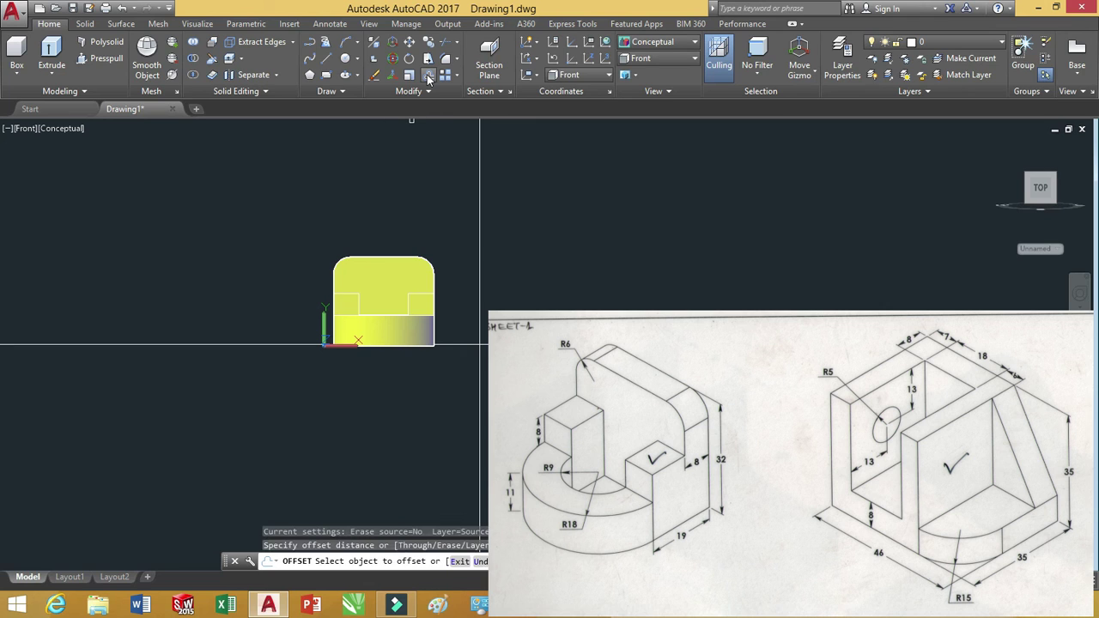
pyautogui.click(478, 228)
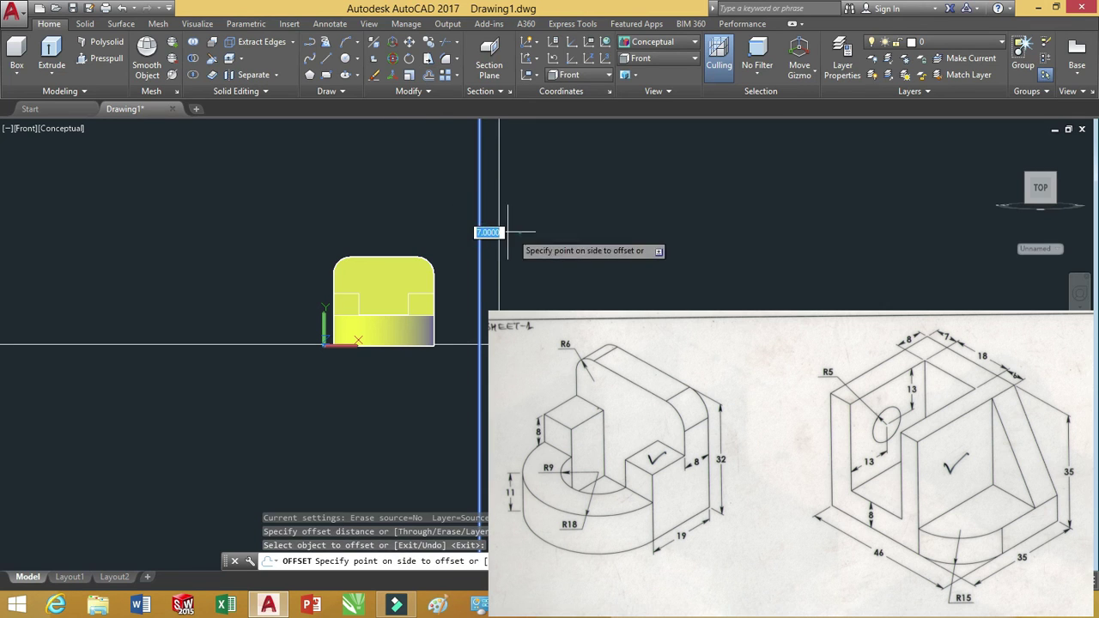
pyautogui.click(532, 249)
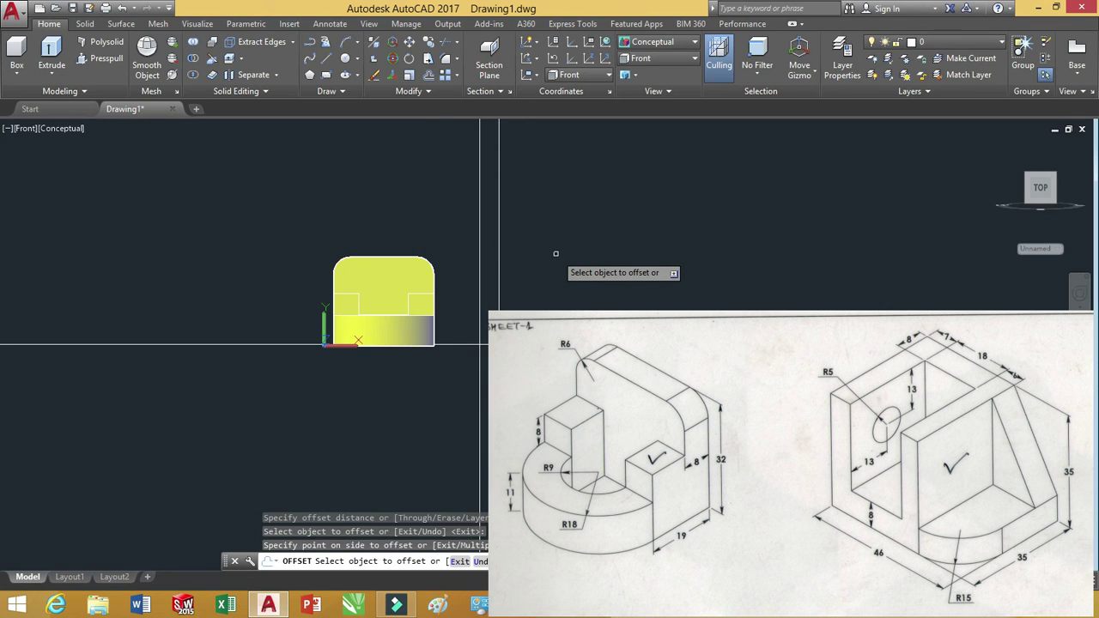
pyautogui.click(429, 77)
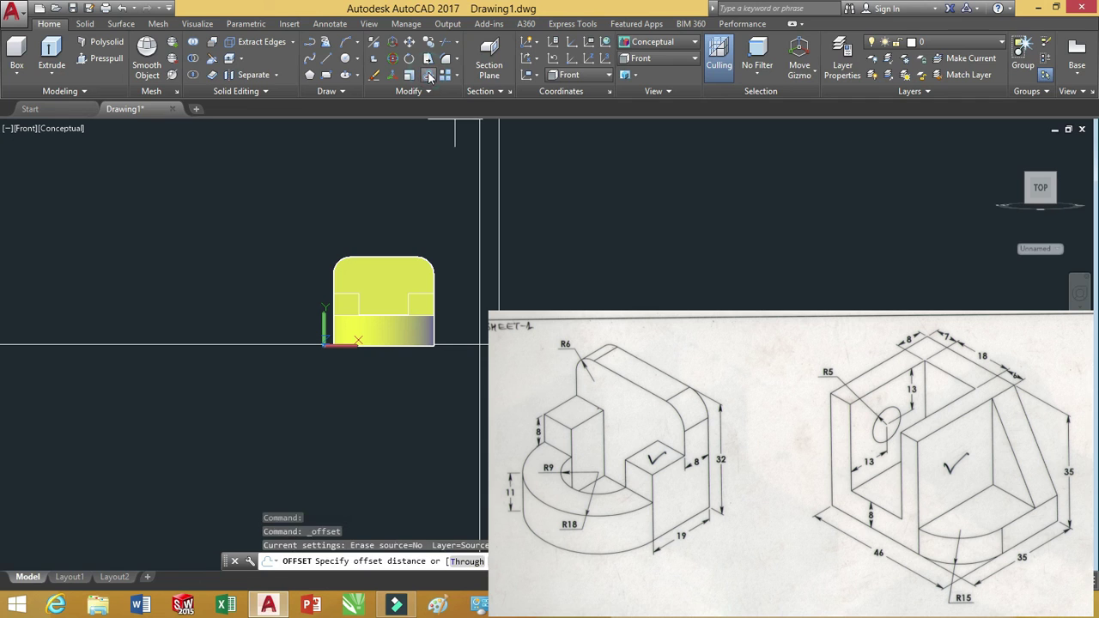
pyautogui.press('Return')
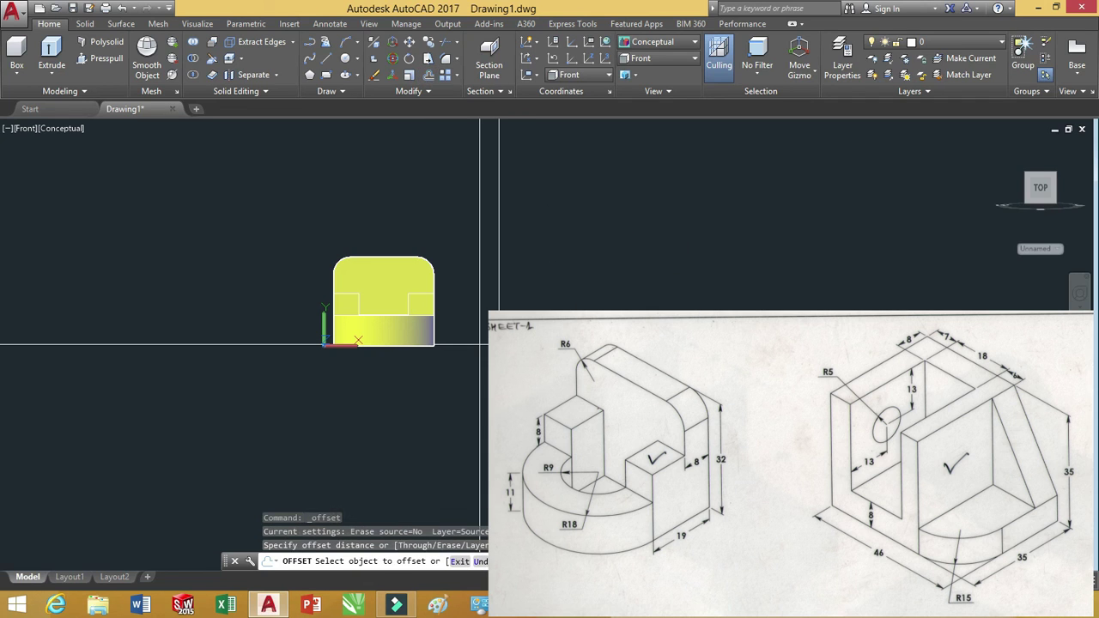
pyautogui.click(479, 345)
pyautogui.click(480, 340)
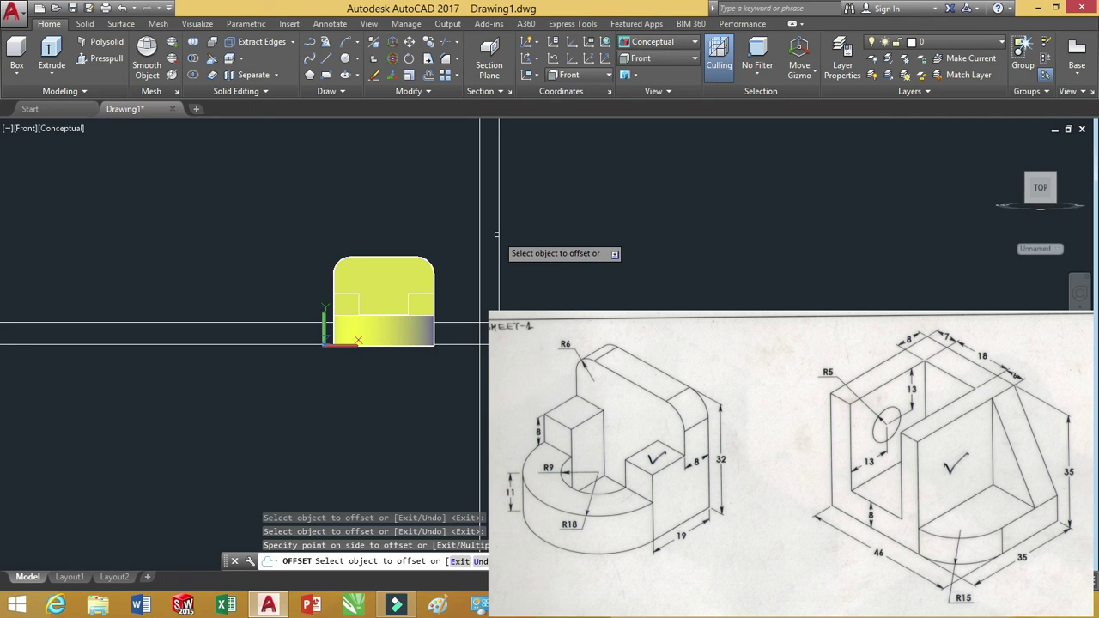
pyautogui.click(429, 76)
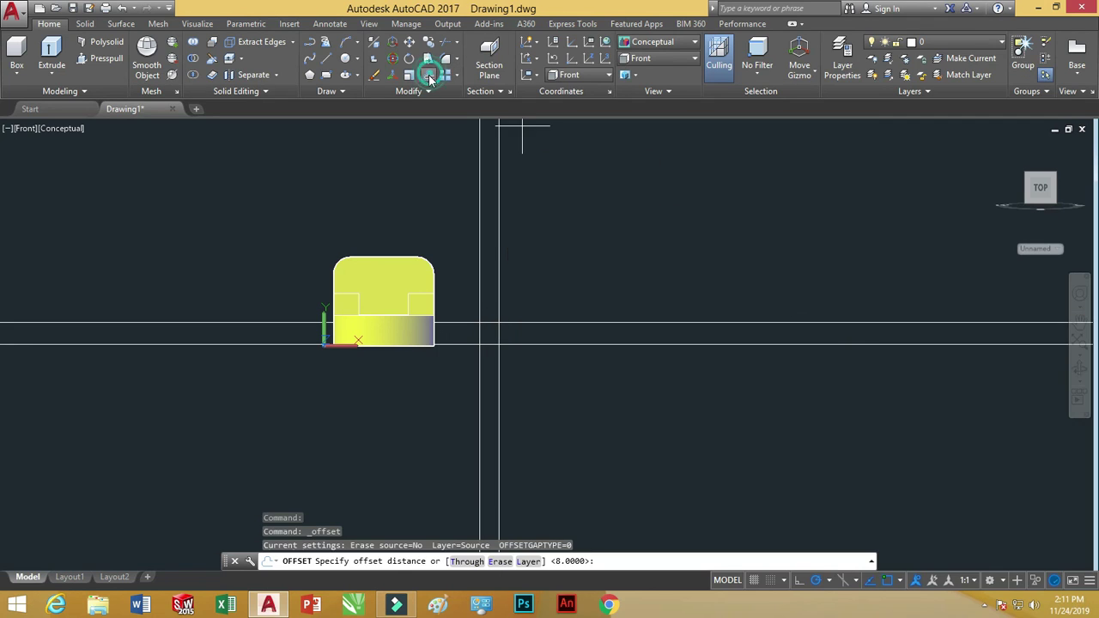
pyautogui.write('18')
pyautogui.press('Return')
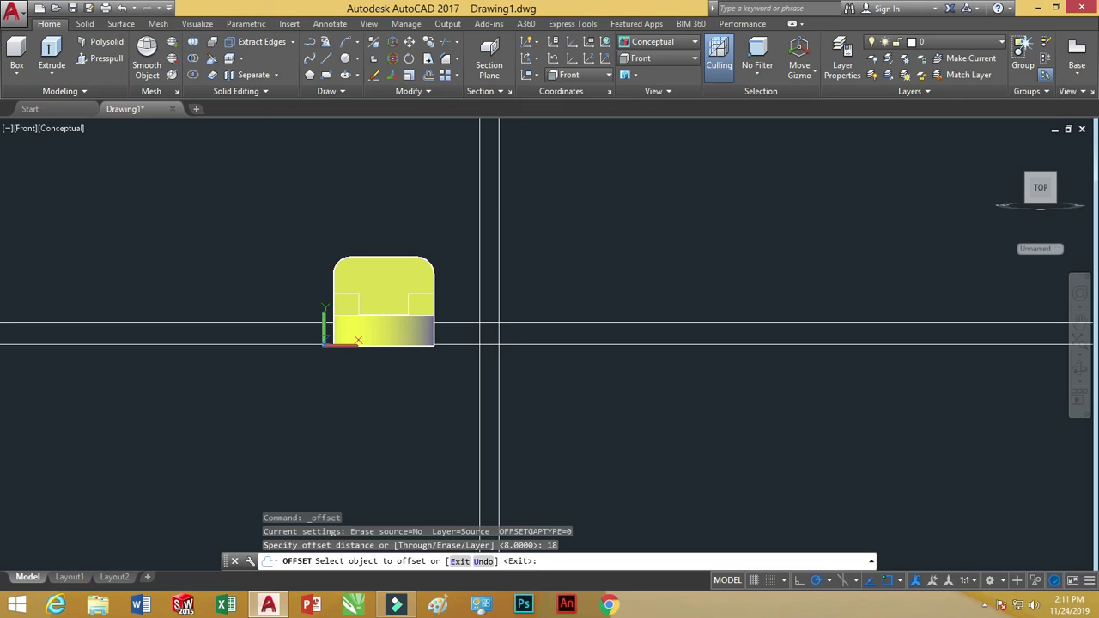
pyautogui.click(500, 199)
pyautogui.click(534, 205)
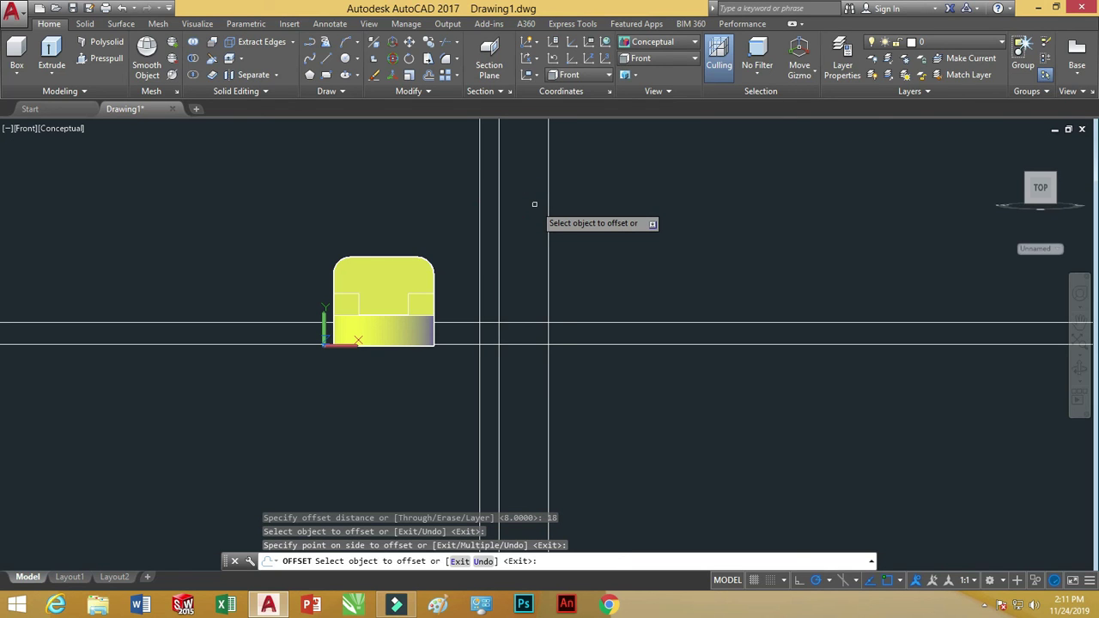
# Add offset construction lines 6 and 46 units to the right and 35 above the base
pyautogui.click(430, 75)
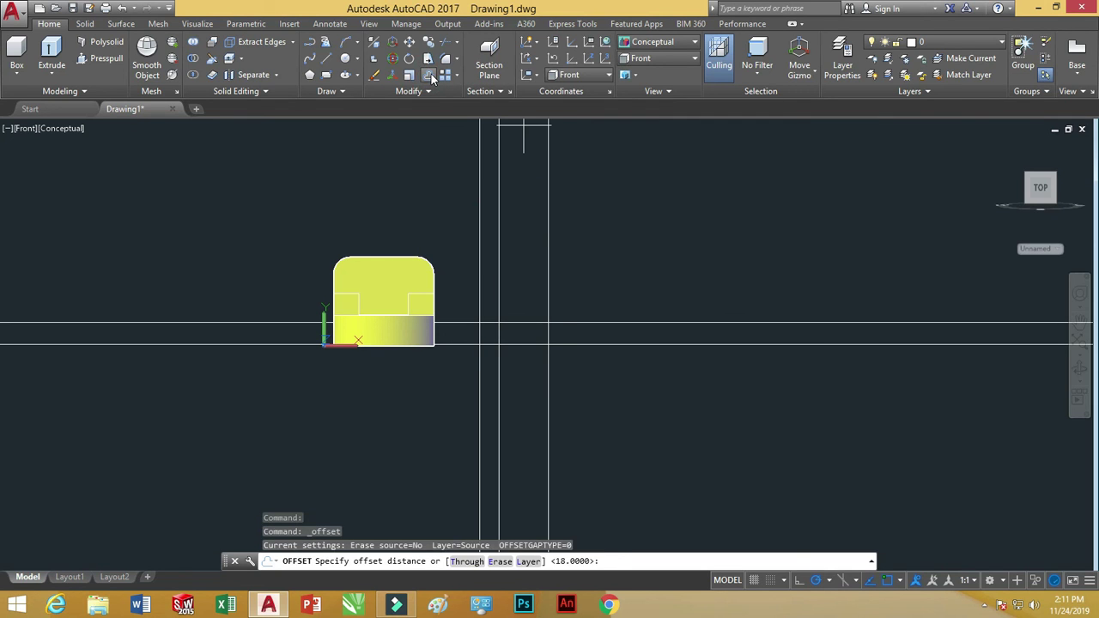
pyautogui.write('6')
pyautogui.press('Return')
pyautogui.click(550, 198)
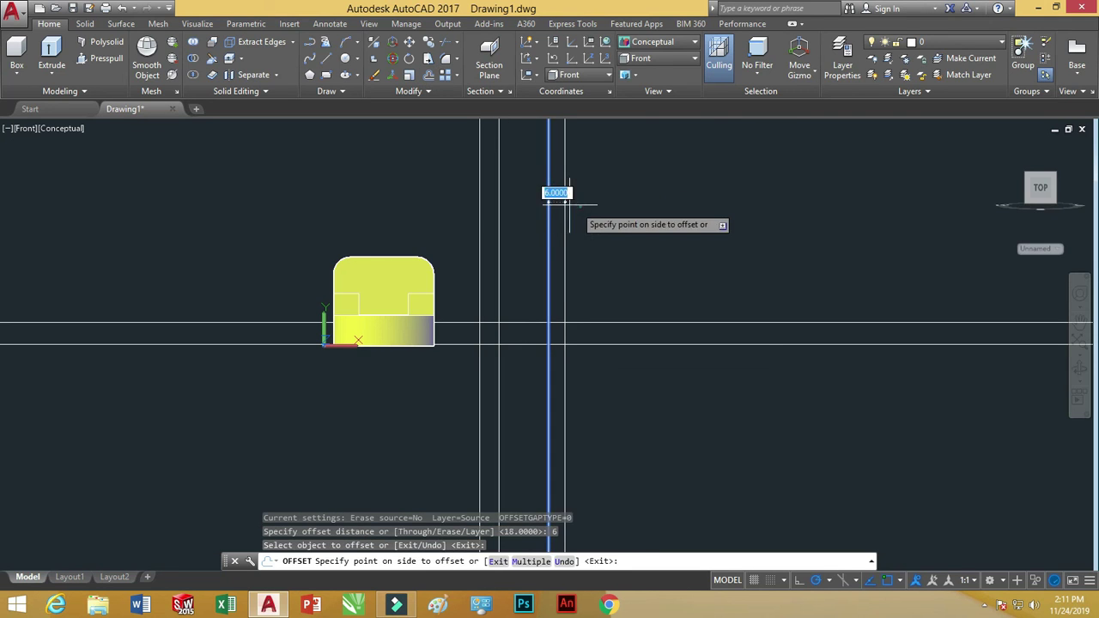
pyautogui.click(569, 203)
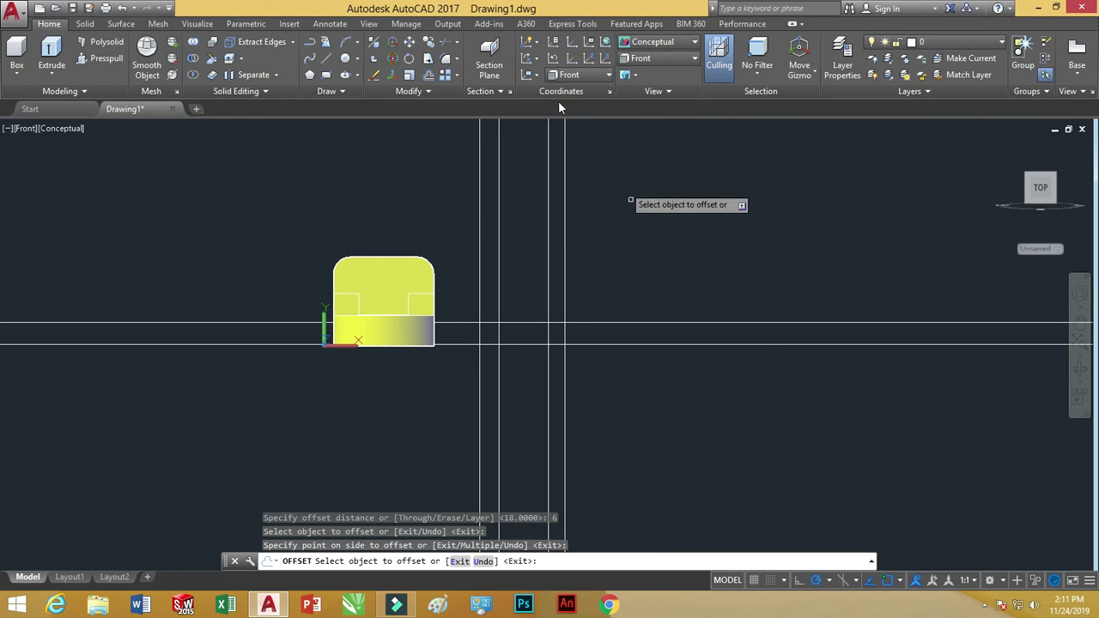
pyautogui.click(431, 75)
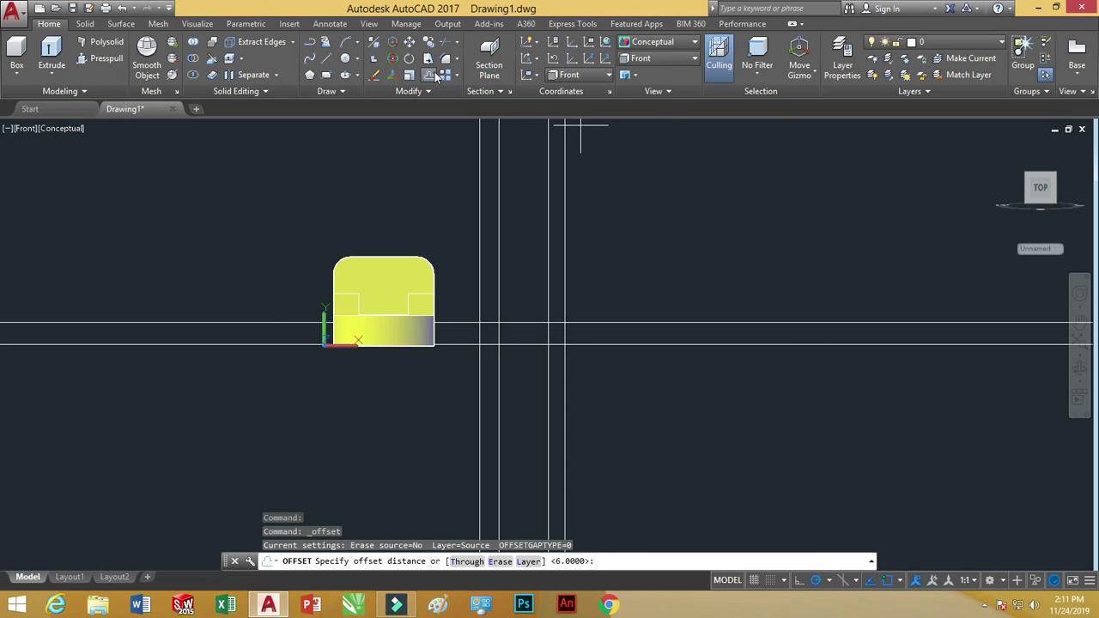
pyautogui.write('35')
pyautogui.press('Return')
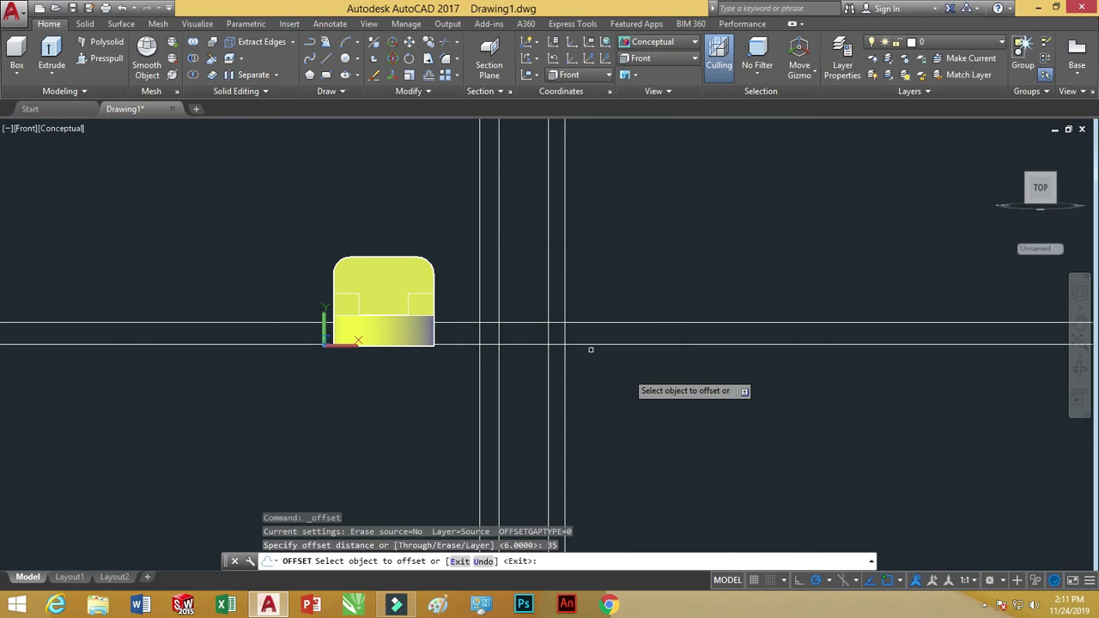
pyautogui.click(654, 285)
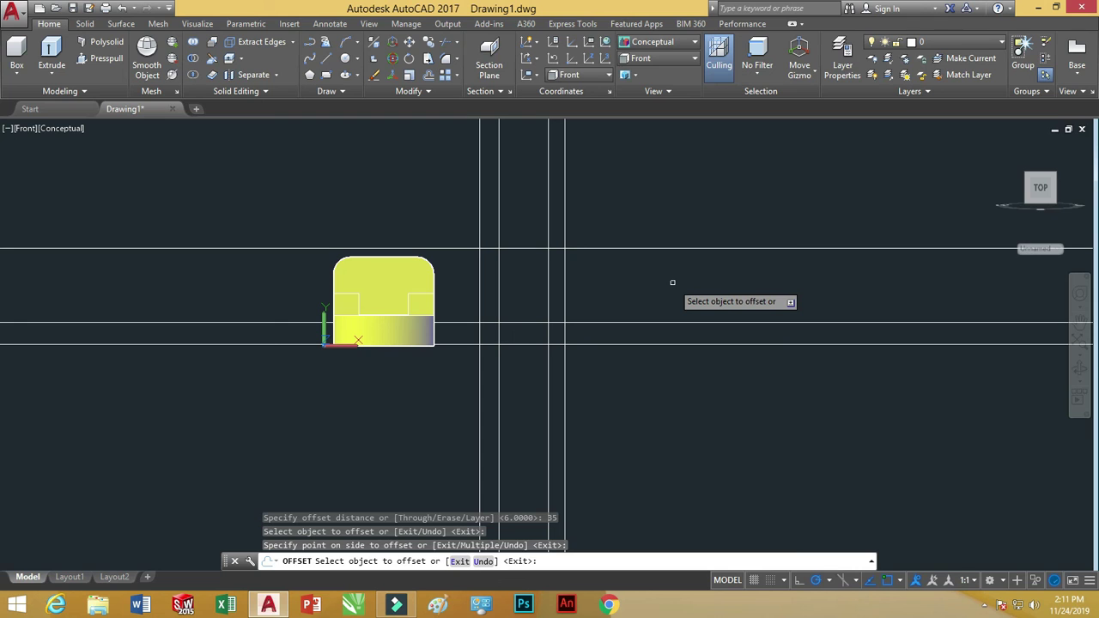
pyautogui.click(430, 74)
pyautogui.write('6')
pyautogui.press('Return')
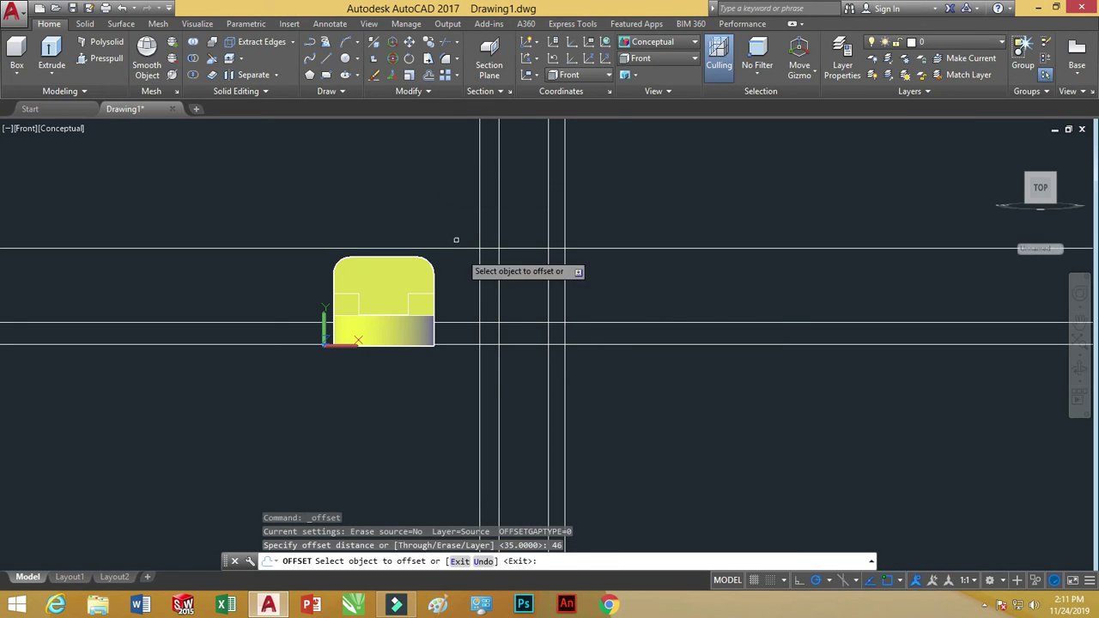
pyautogui.click(480, 359)
pyautogui.click(592, 369)
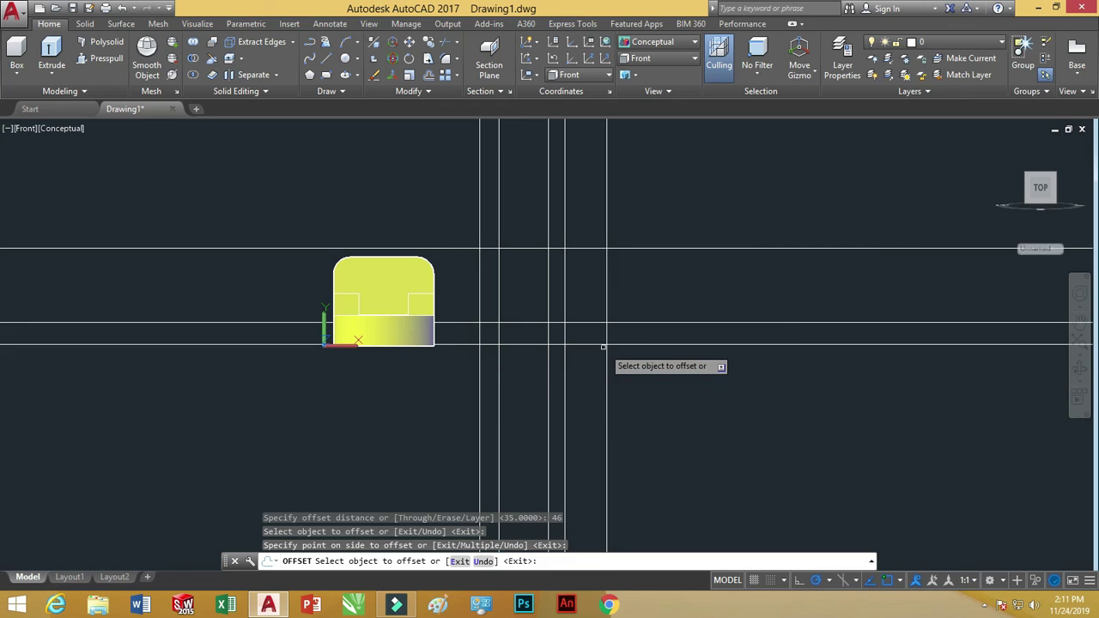
# Trim the construction lines' excess ends above, below, left and right of the grid
pyautogui.click(448, 46)
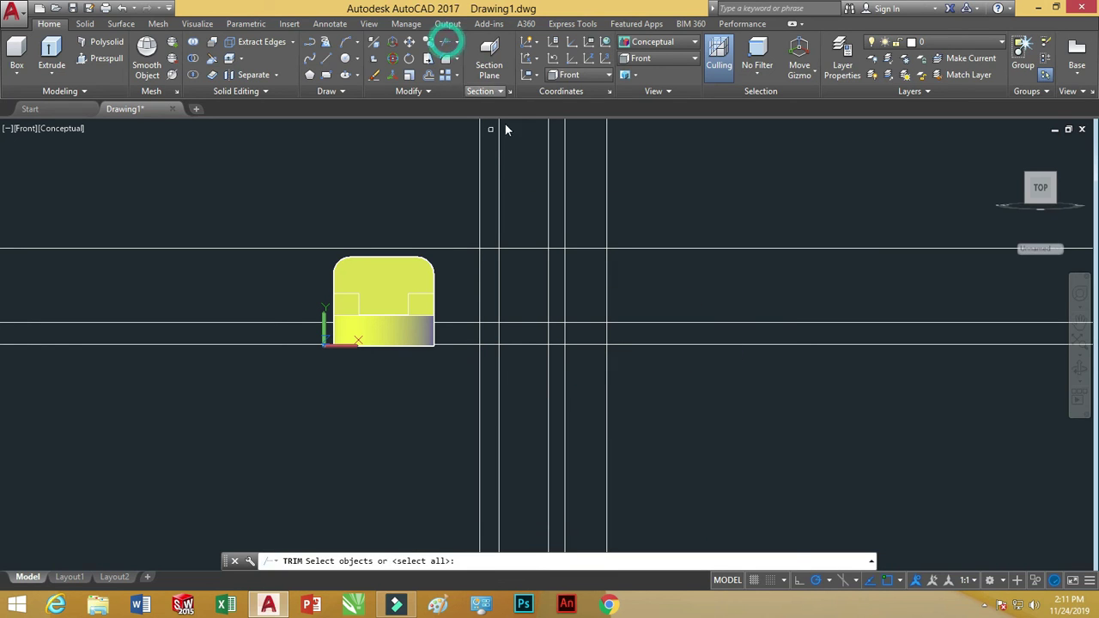
pyautogui.press('Return')
pyautogui.click(654, 167)
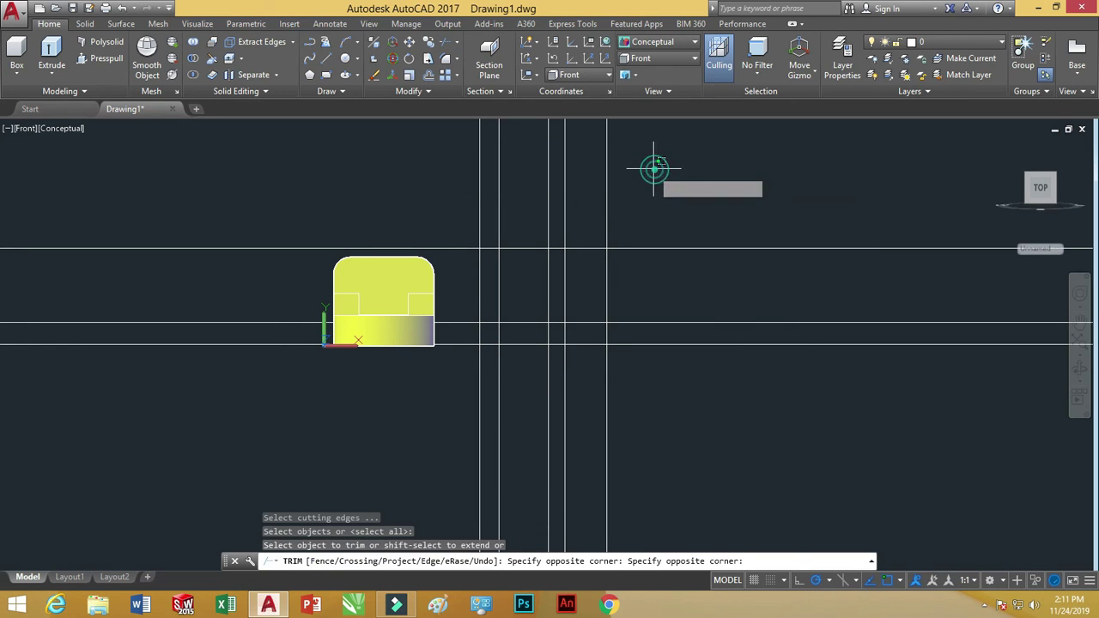
pyautogui.click(448, 215)
pyautogui.click(457, 212)
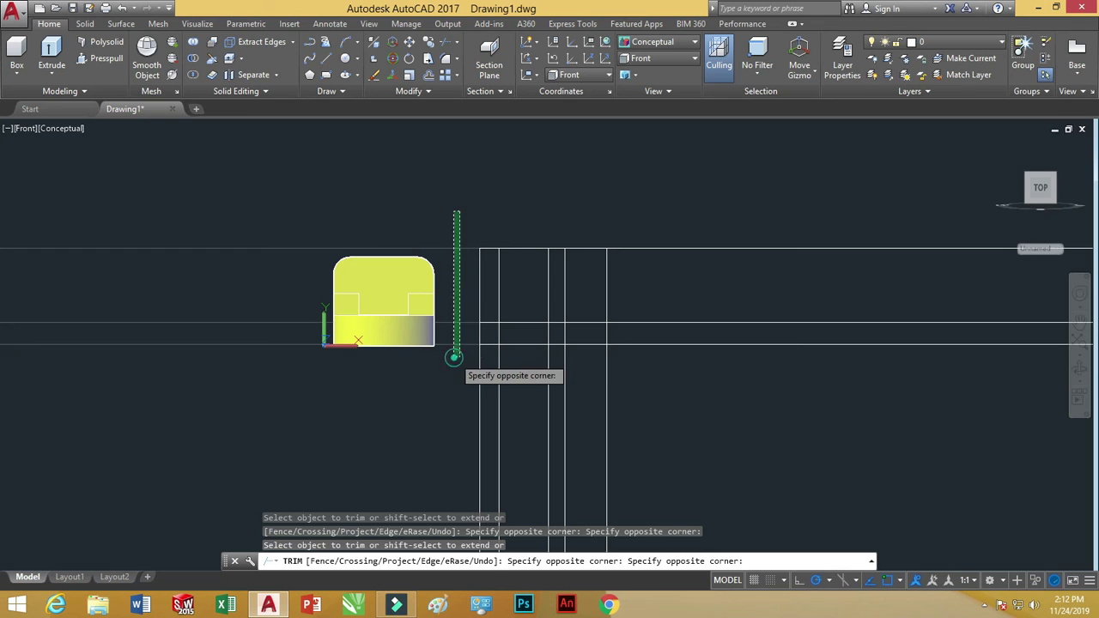
pyautogui.click(454, 370)
pyautogui.click(629, 359)
pyautogui.click(454, 405)
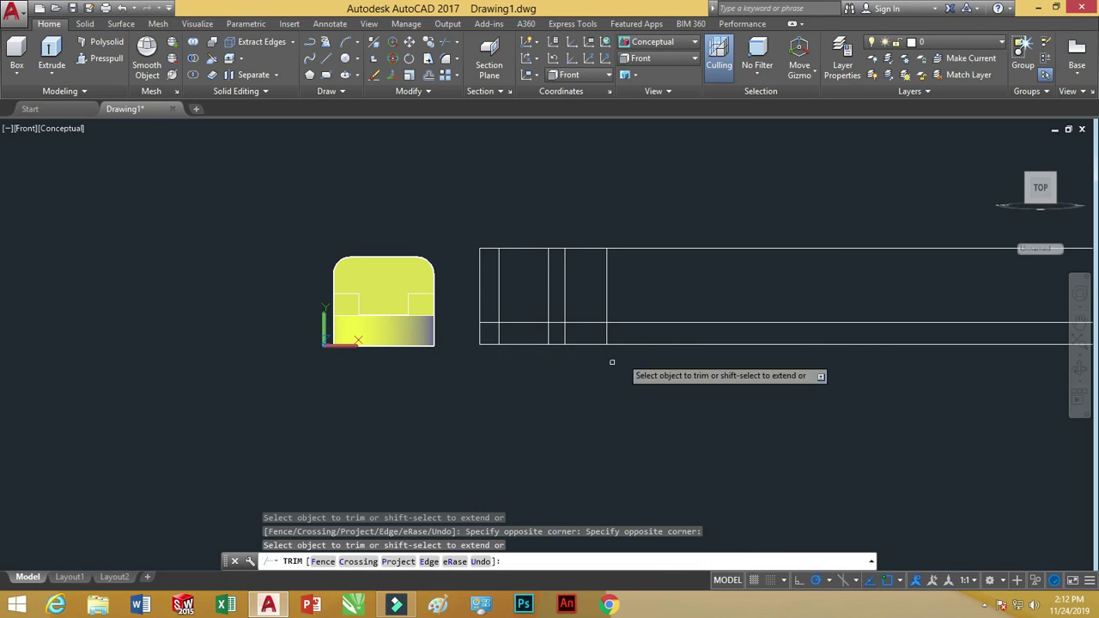
pyautogui.click(679, 211)
pyautogui.click(645, 368)
# Trim the inner segments to leave the closed base-and-two-uprights profile
pyautogui.click(613, 219)
pyautogui.click(584, 277)
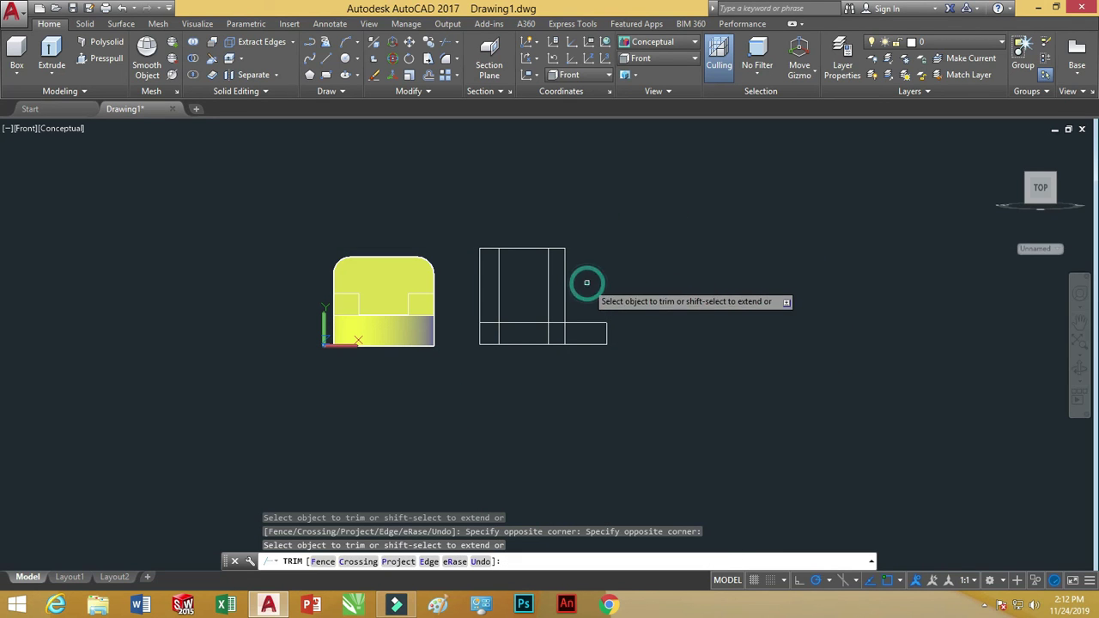
pyautogui.click(526, 249)
pyautogui.click(492, 325)
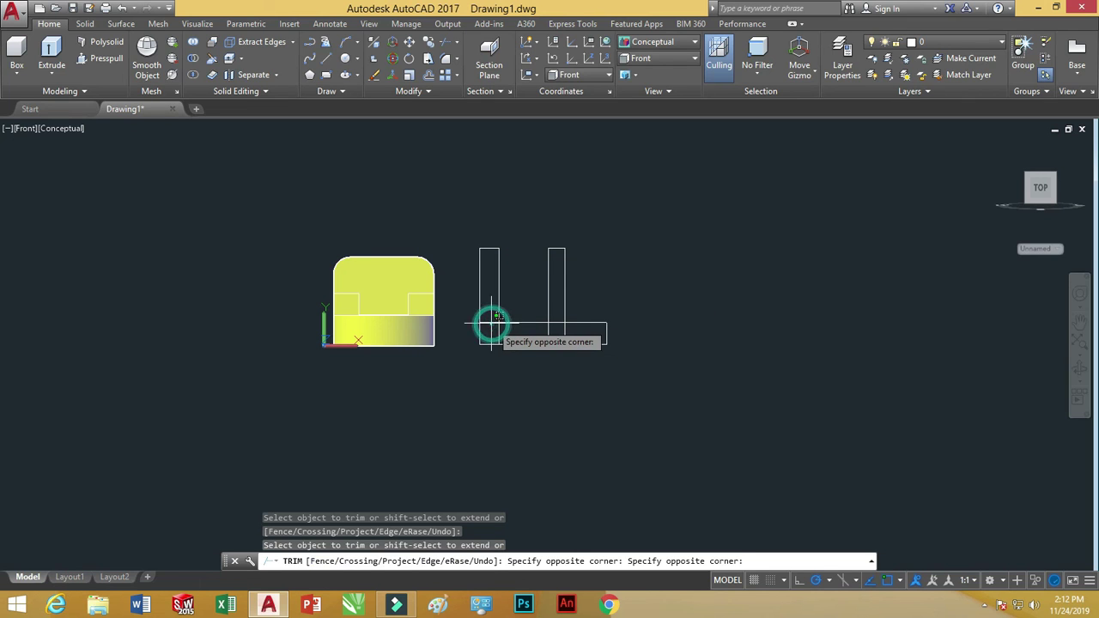
pyautogui.click(498, 334)
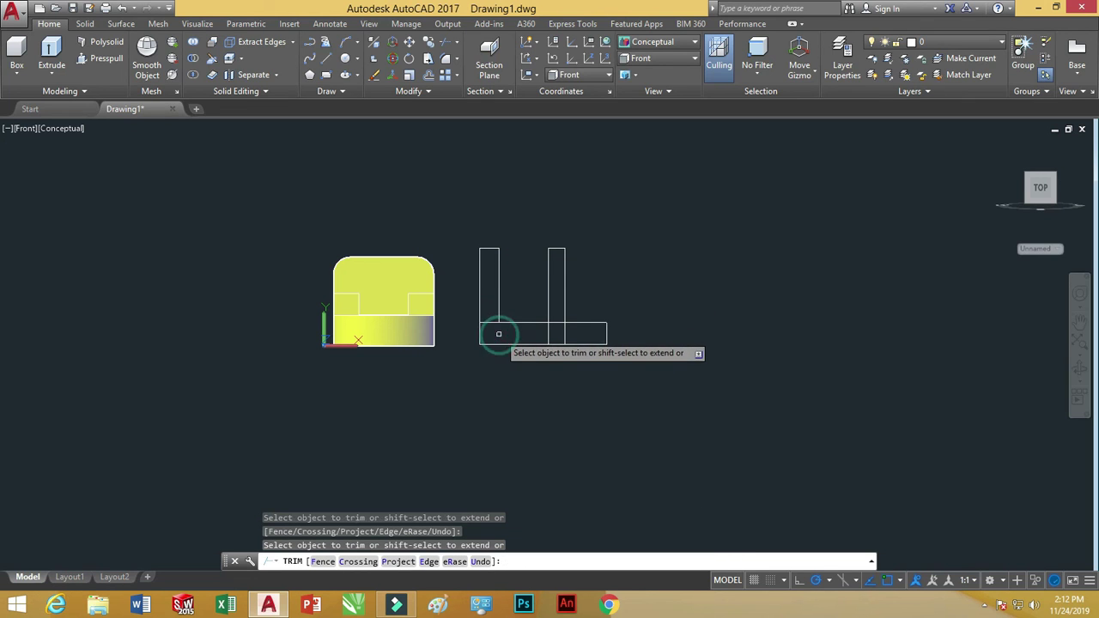
pyautogui.click(488, 323)
pyautogui.click(550, 331)
pyautogui.click(559, 325)
pyautogui.click(559, 326)
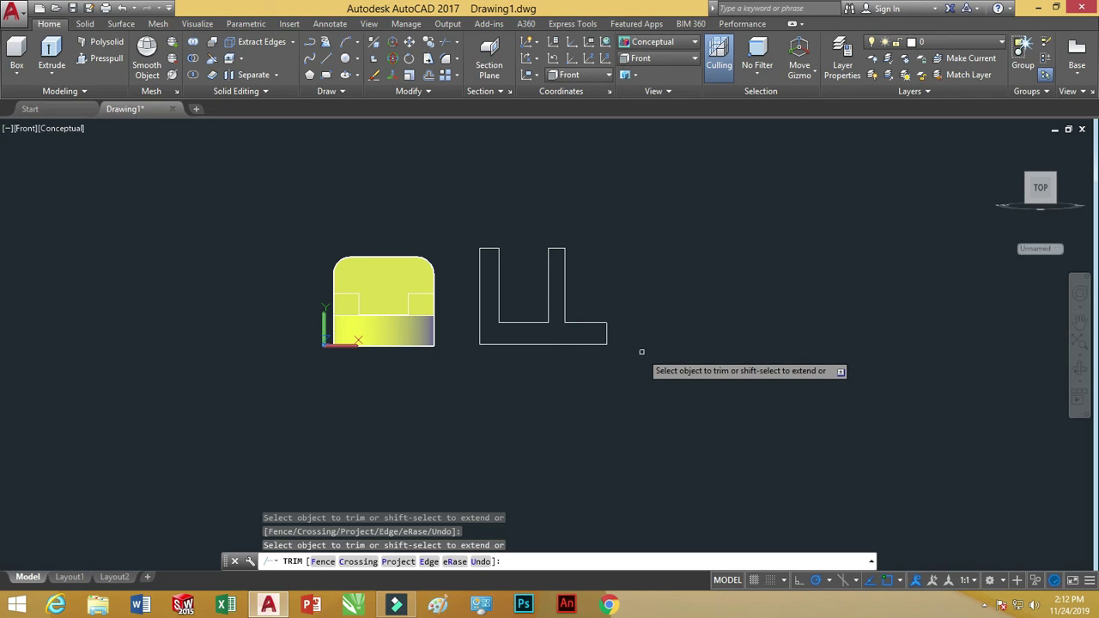
# Convert the ten-line side-profile outline into a region
pyautogui.click(341, 90)
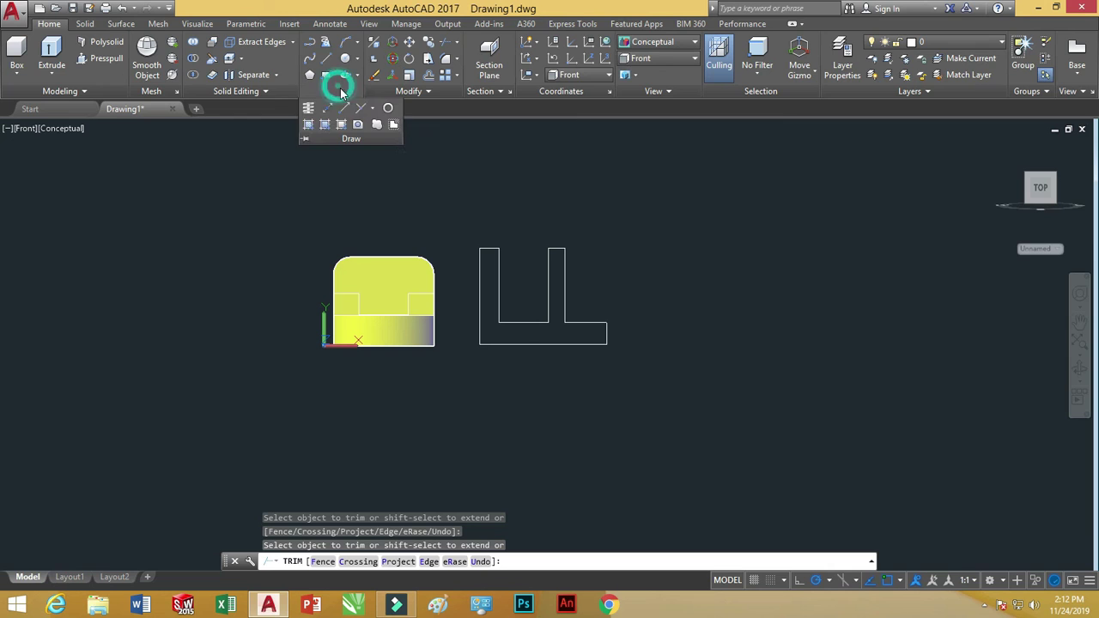
pyautogui.click(359, 125)
pyautogui.click(461, 216)
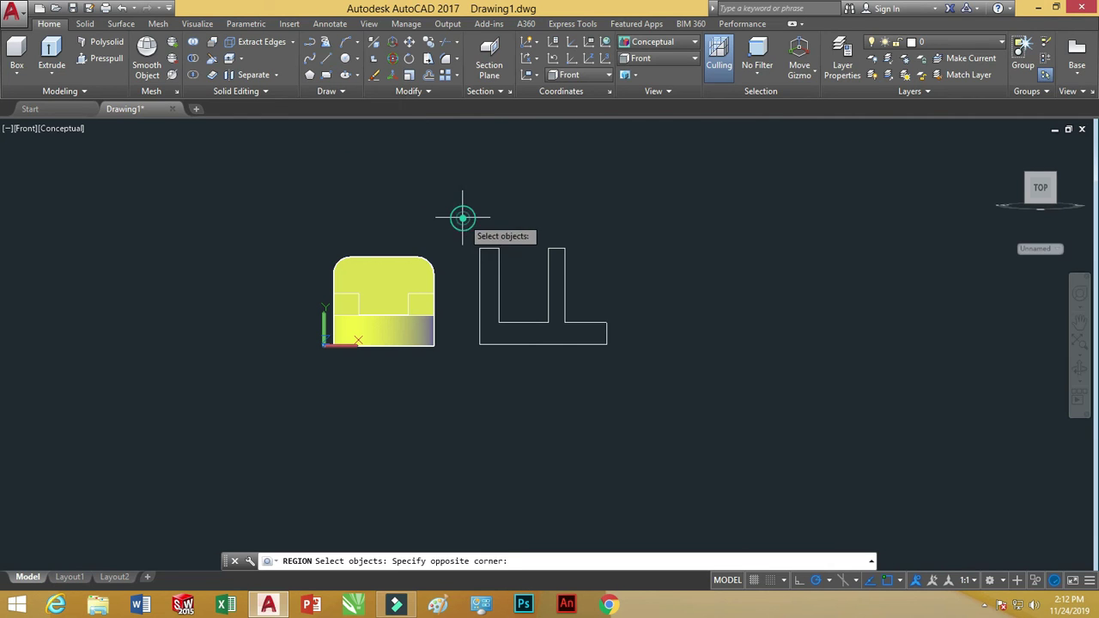
pyautogui.click(622, 363)
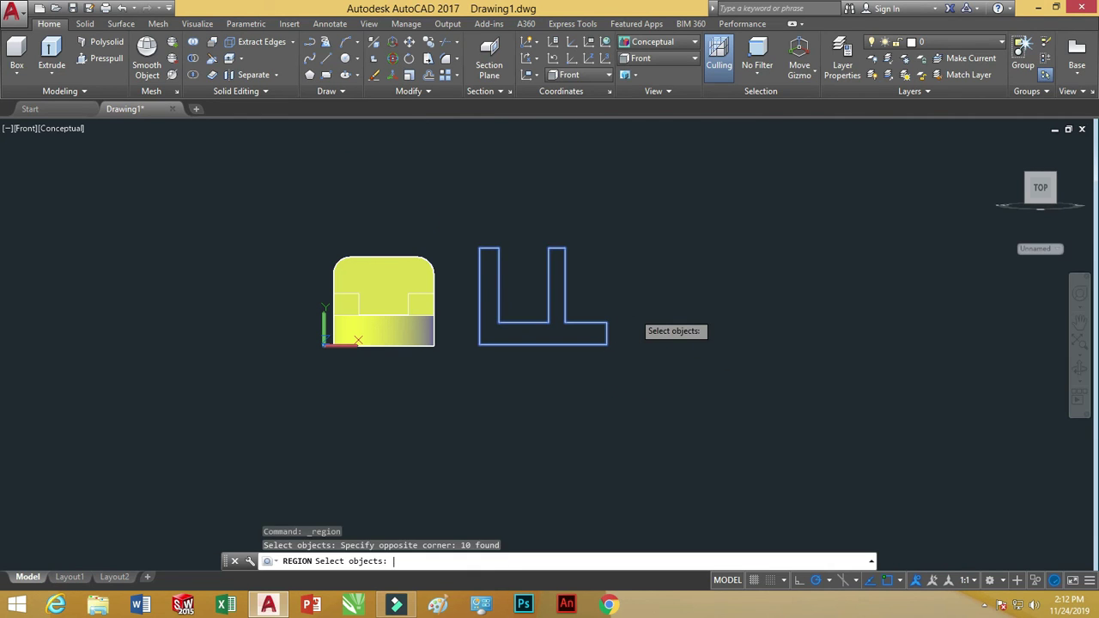
pyautogui.press('Return')
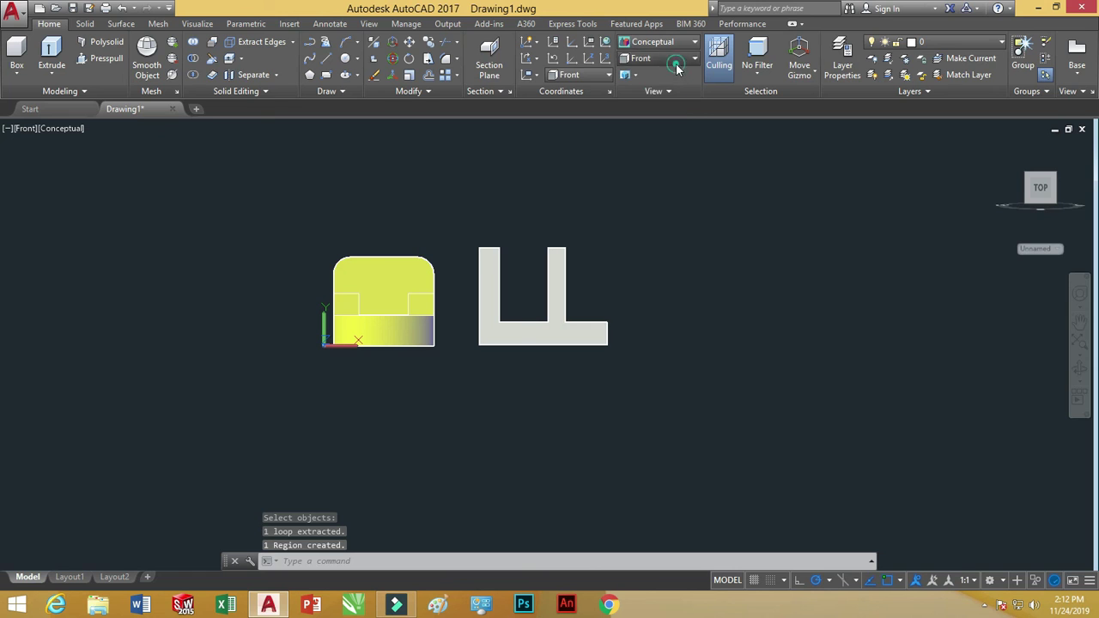
# Switch to SE Isometric and extrude the region to a height of 35
pyautogui.click(676, 64)
pyautogui.click(653, 168)
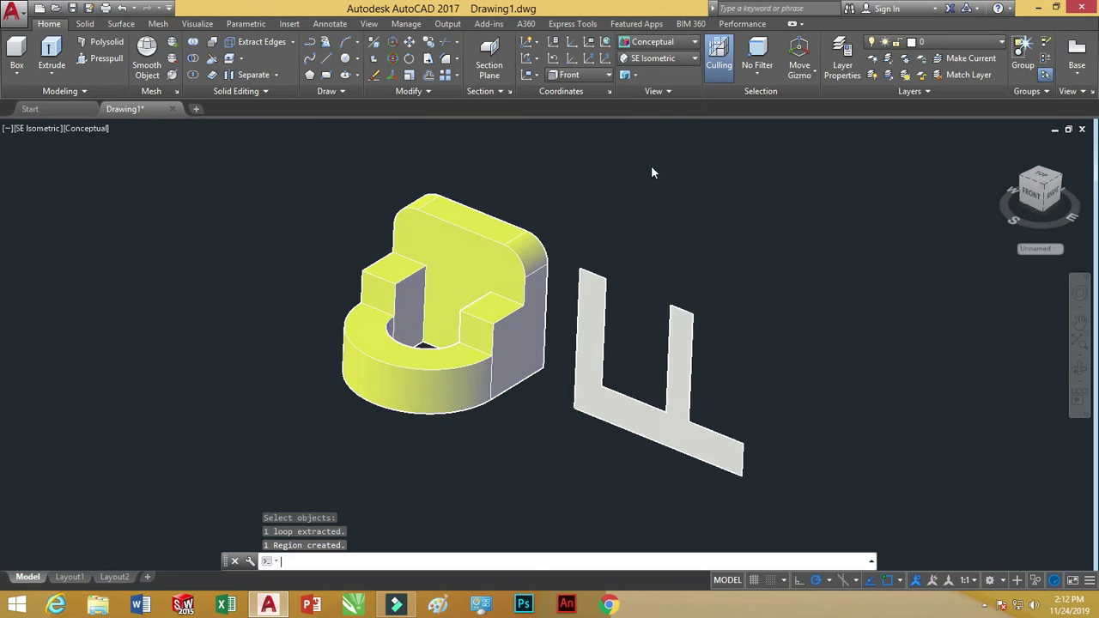
pyautogui.scroll(-5, 627, 296)
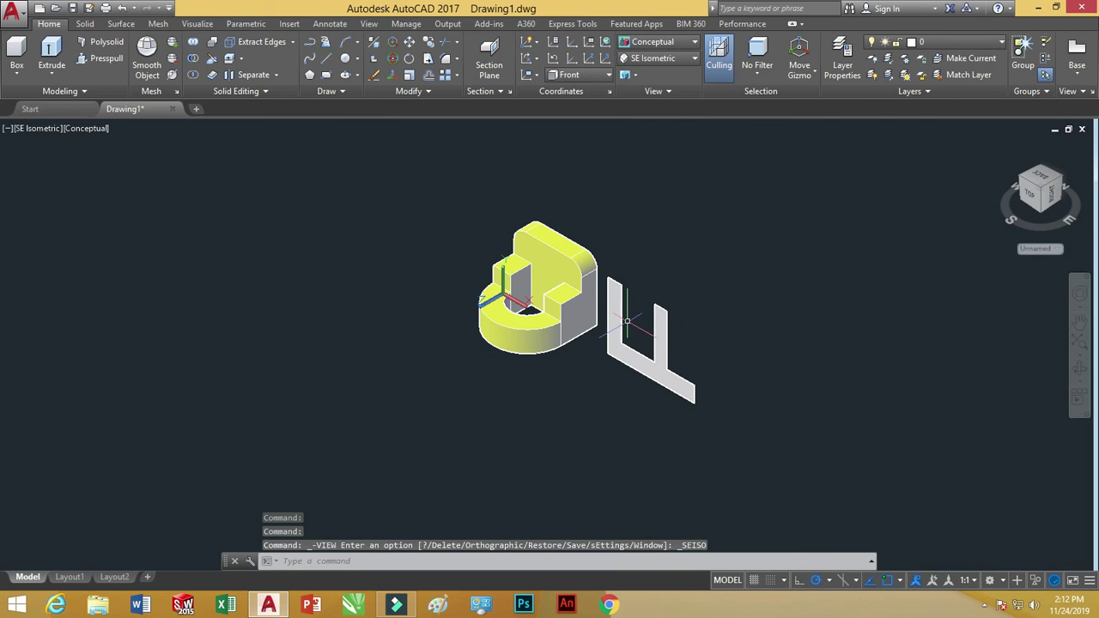
pyautogui.click(51, 53)
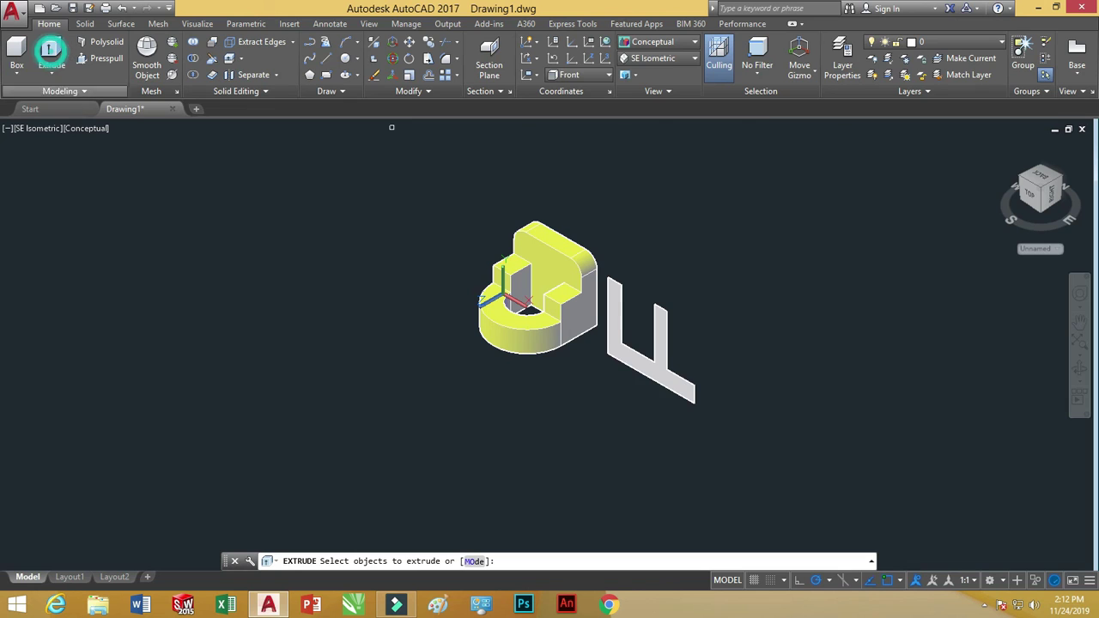
pyautogui.click(638, 361)
pyautogui.rightClick(624, 364)
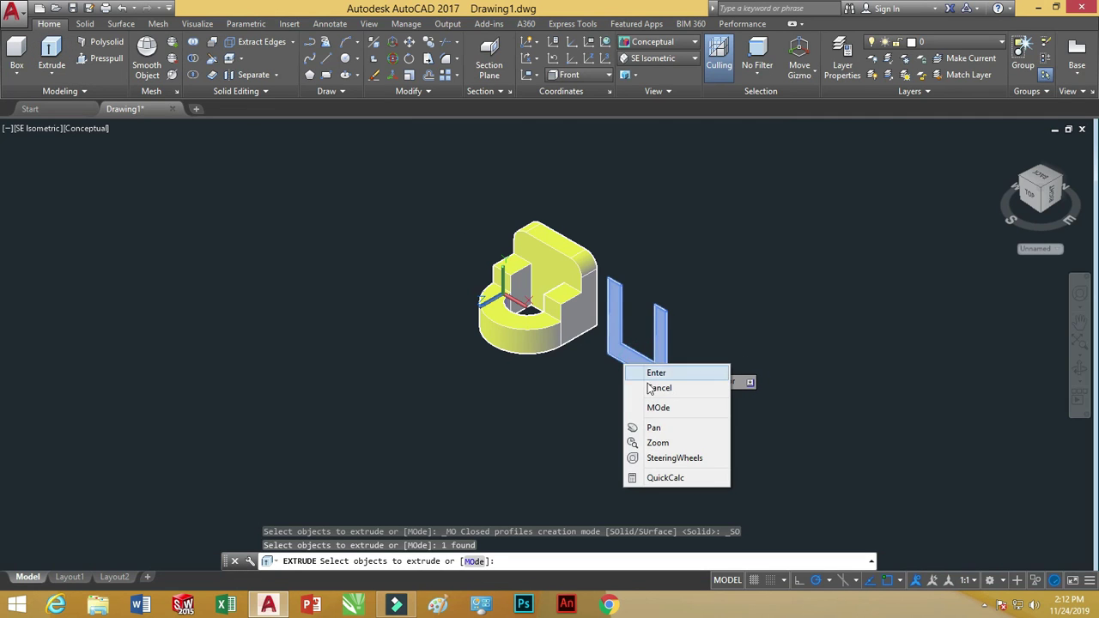
pyautogui.click(656, 373)
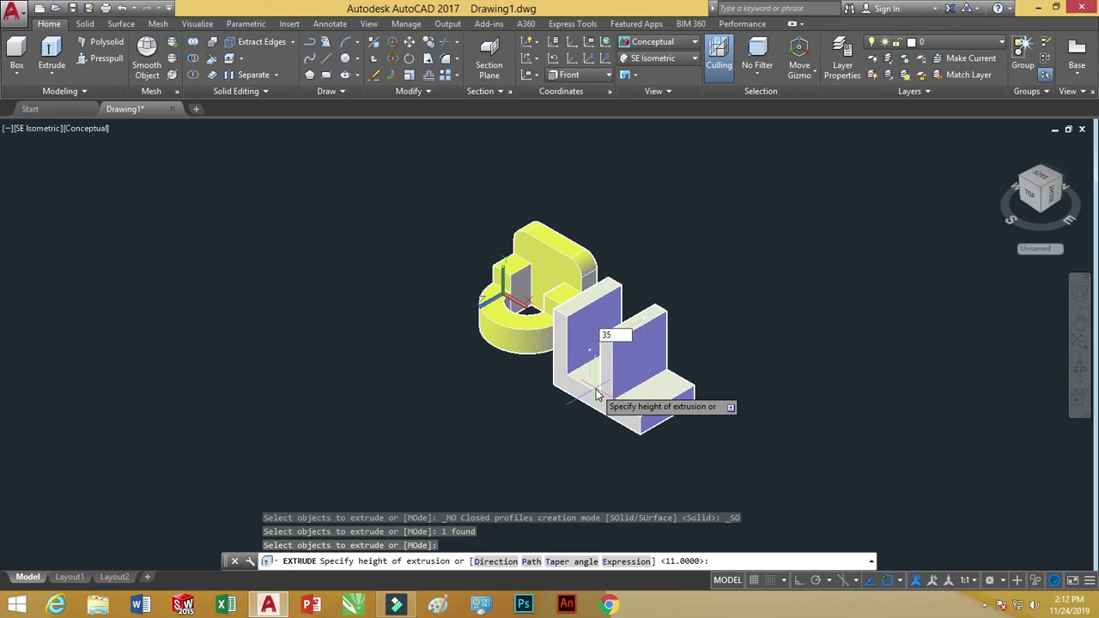
pyautogui.press('Return')
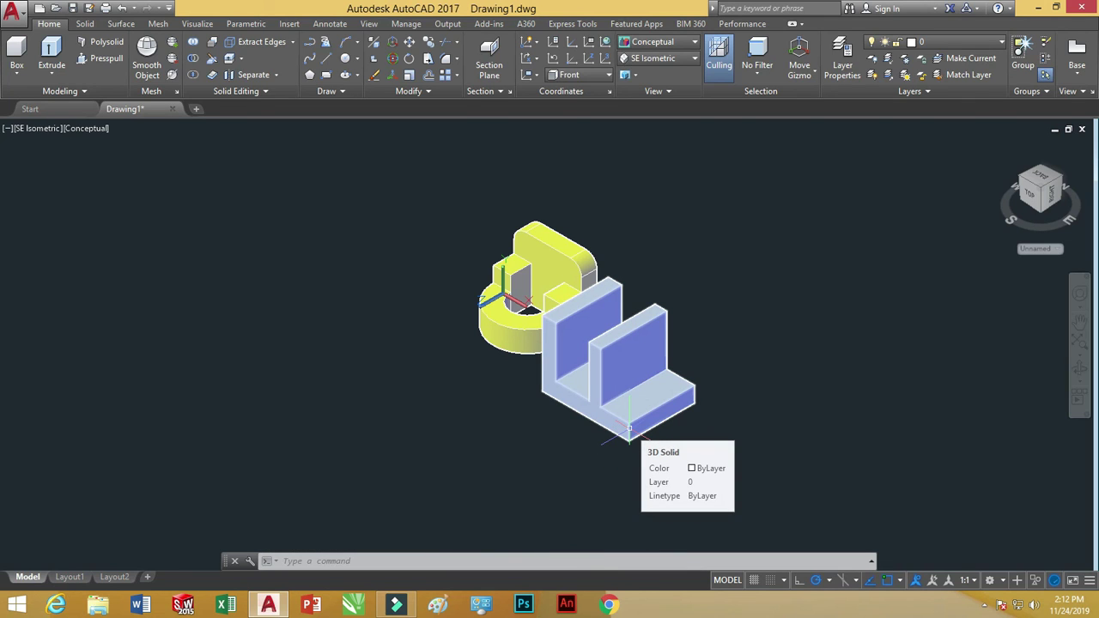
# Fillet the base's outer vertical corner edge with a radius of 15
pyautogui.click(446, 60)
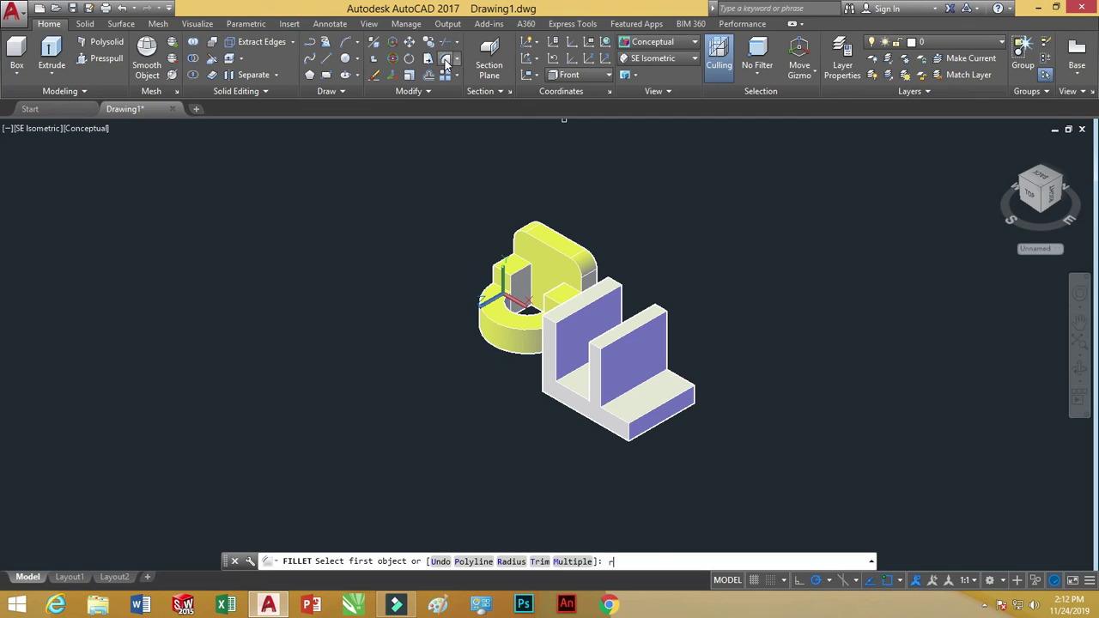
pyautogui.press('Return')
pyautogui.press('Return')
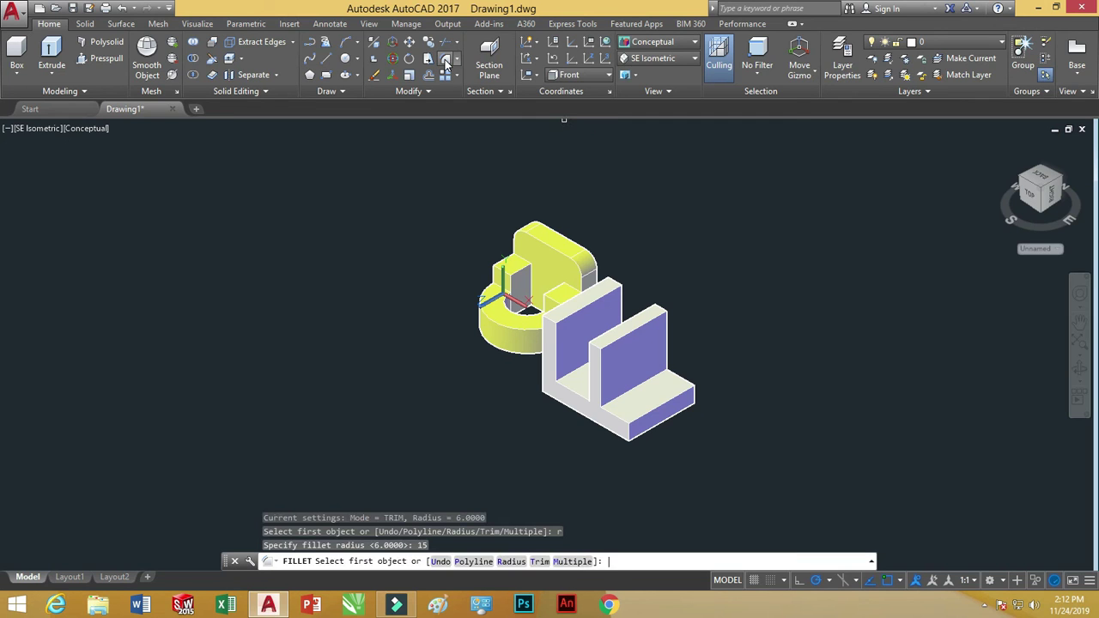
pyautogui.scroll(3, 634, 440)
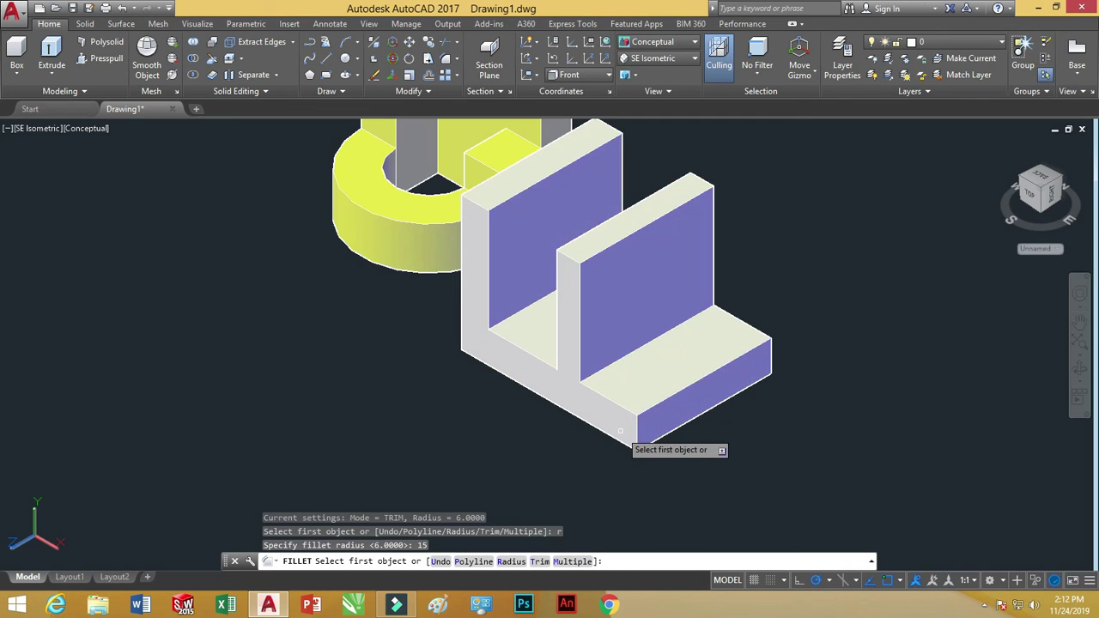
pyautogui.click(639, 426)
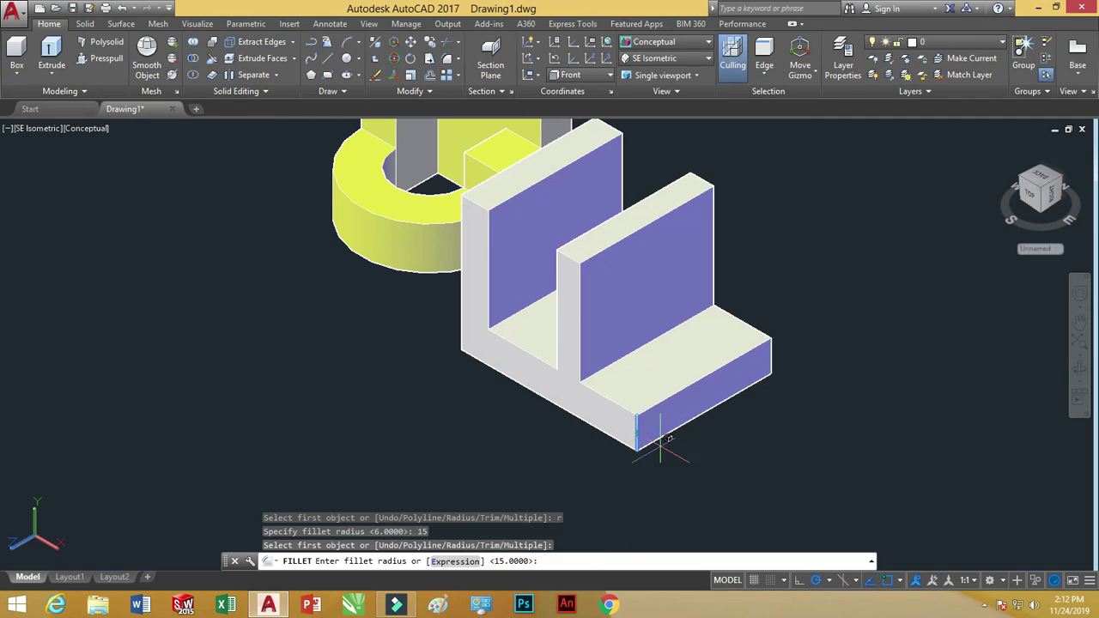
pyautogui.press('Return')
pyautogui.press('Return')
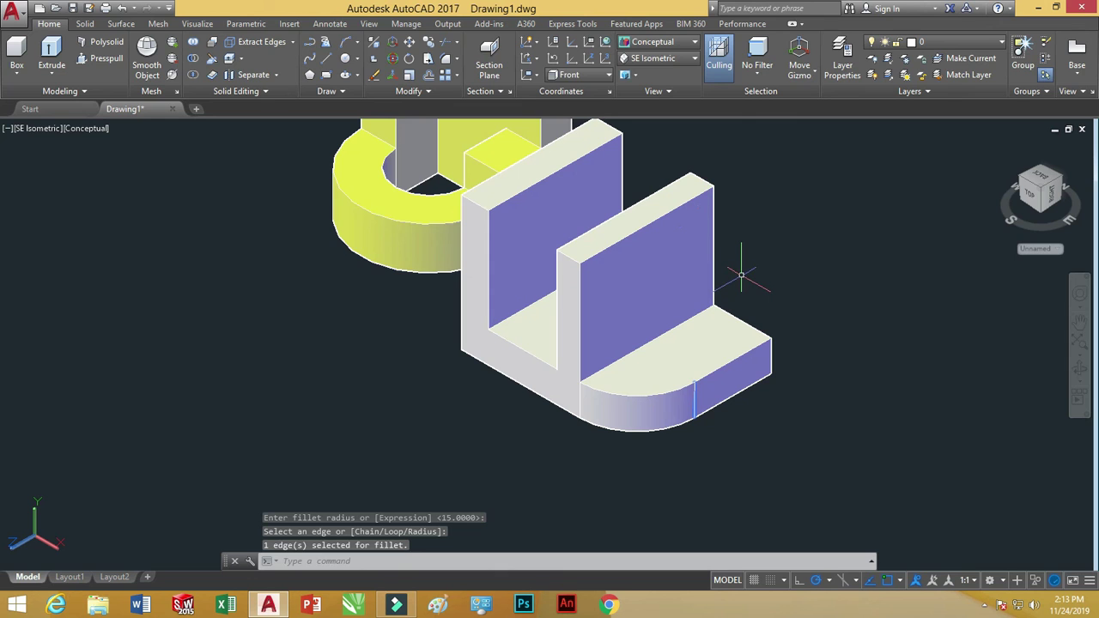
pyautogui.click(679, 58)
# Switch to NE Isometric and draw a rectangle from the taller wall's top corner to near the base
pyautogui.click(654, 183)
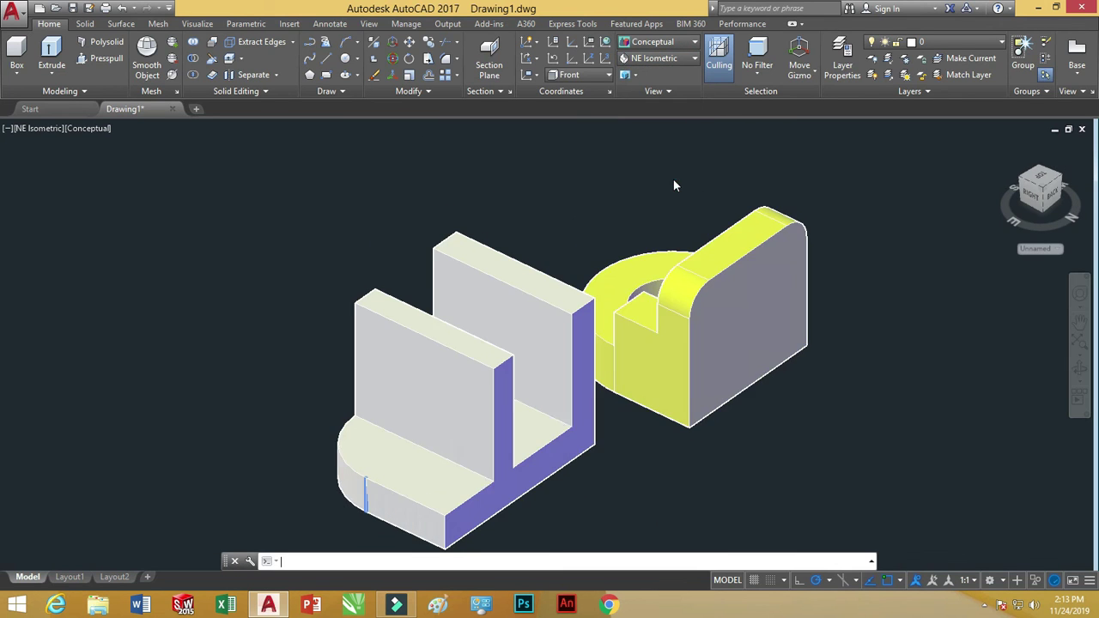
pyautogui.click(326, 75)
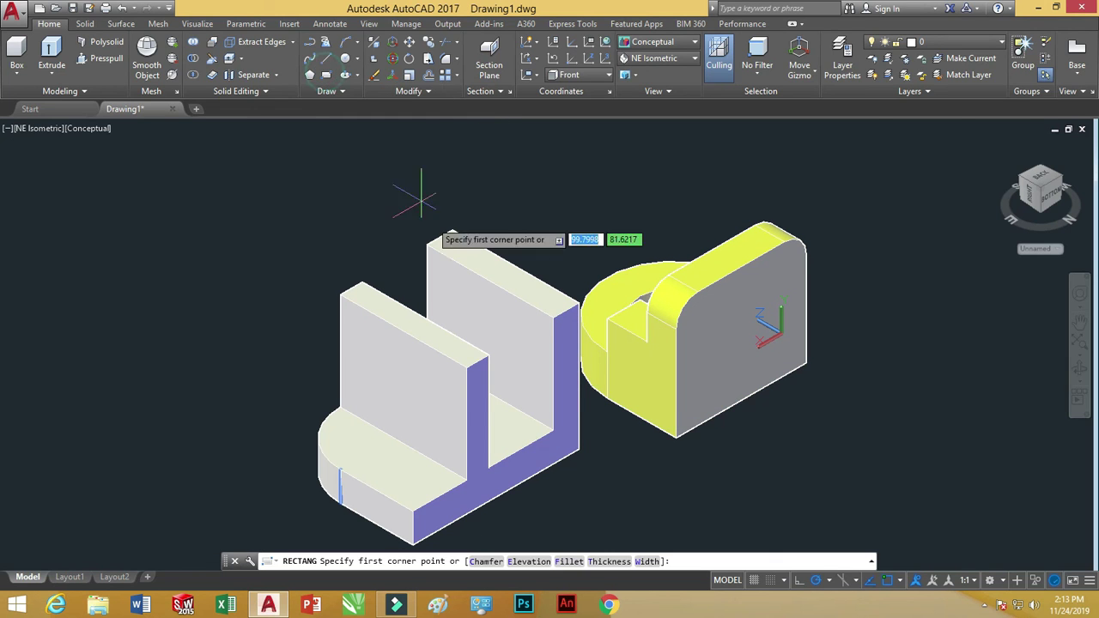
pyautogui.click(544, 313)
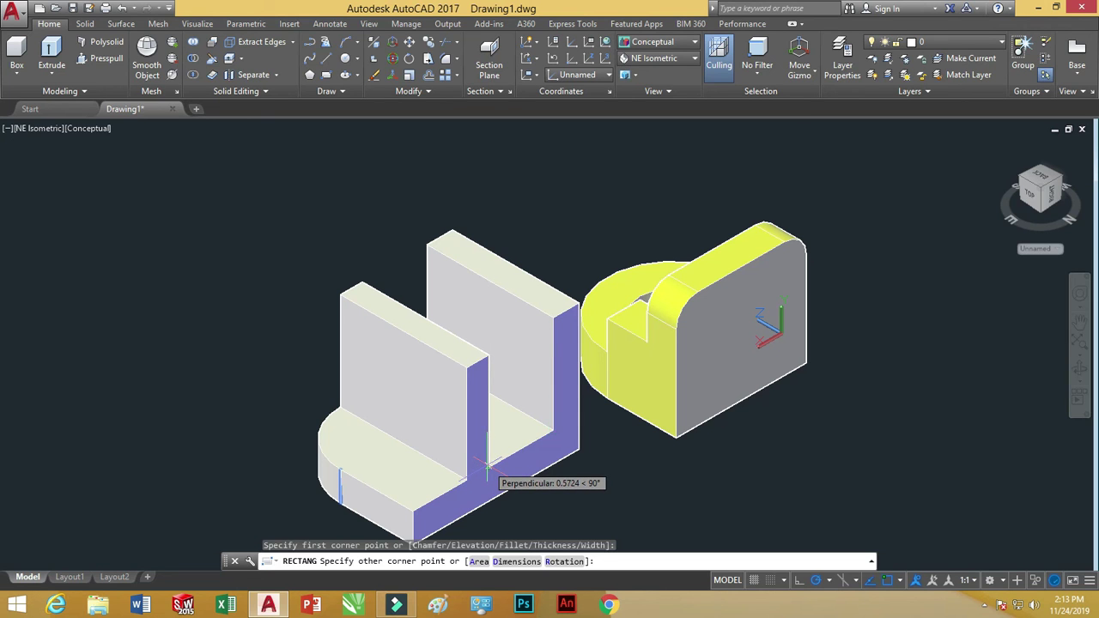
pyautogui.click(486, 465)
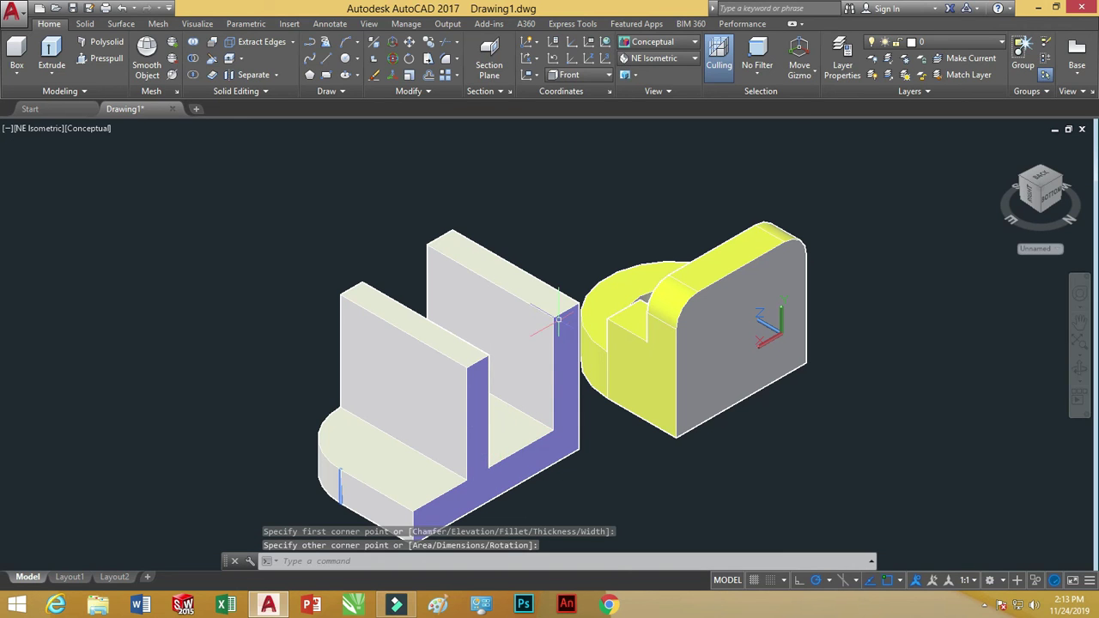
pyautogui.scroll(3, 558, 319)
pyautogui.scroll(-3, 558, 320)
pyautogui.scroll(-2, 543, 313)
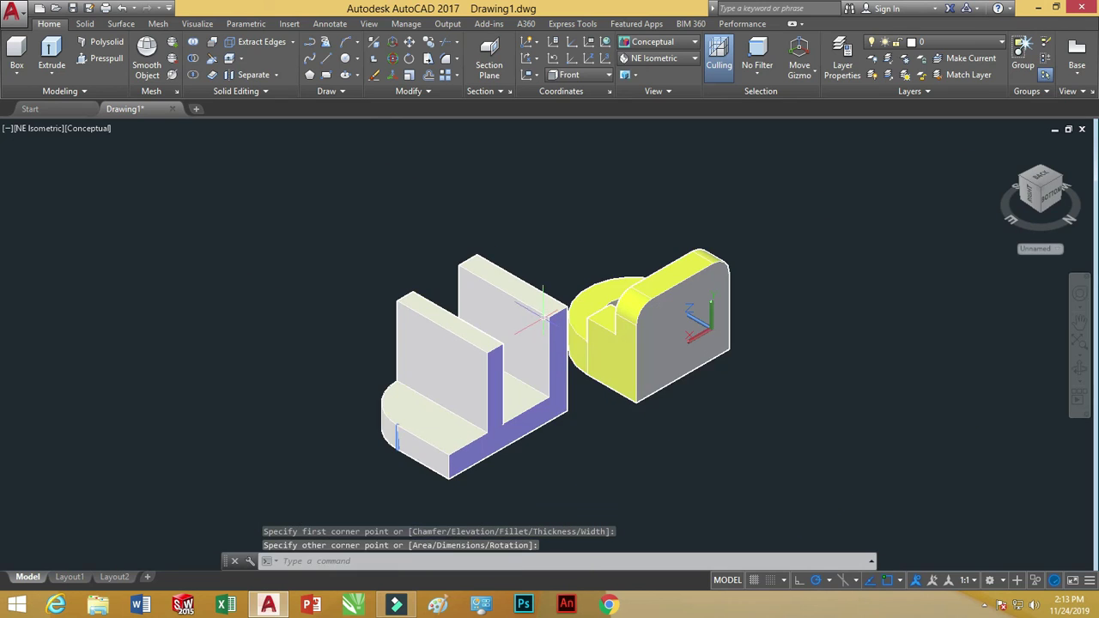
pyautogui.scroll(2, 560, 405)
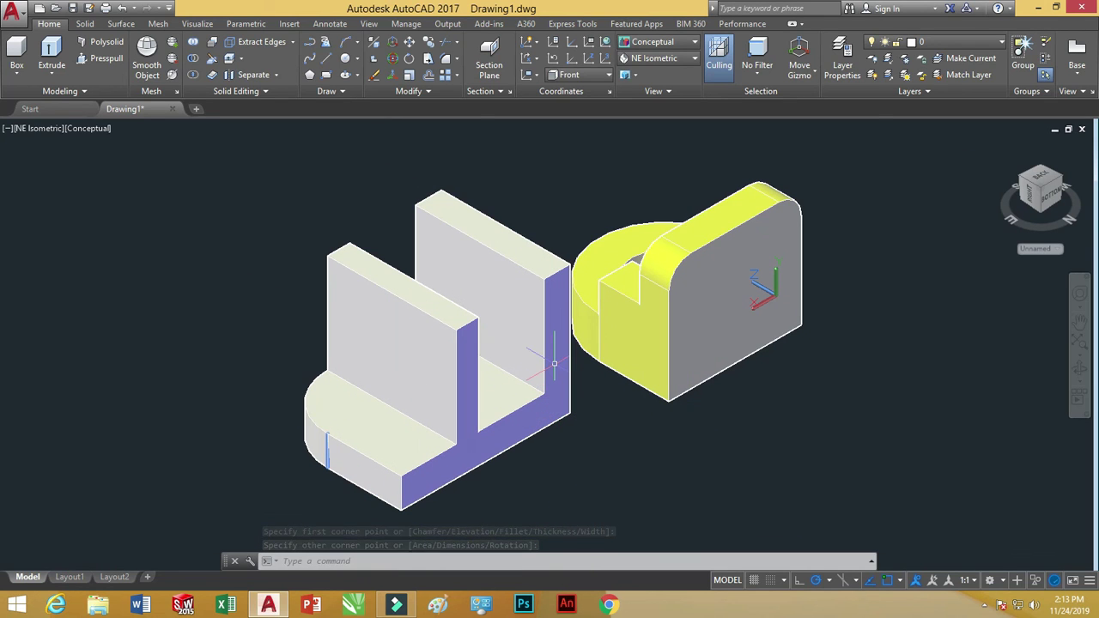
# In Front view, draw a rectangle across the U-shape's inner top-left and bottom-right corners
pyautogui.click(673, 58)
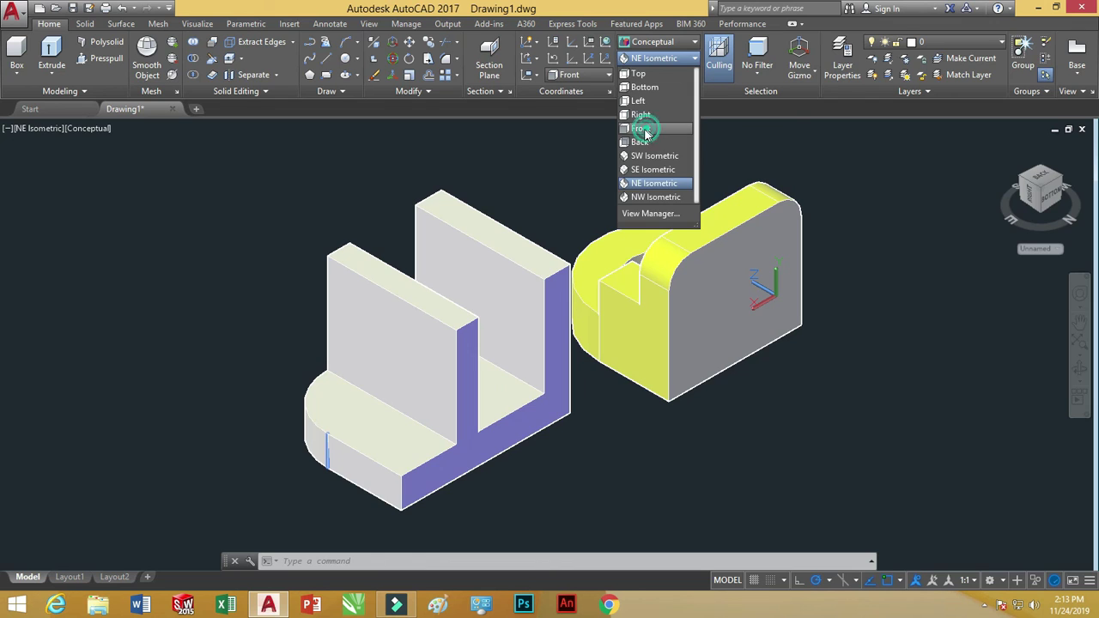
pyautogui.click(646, 129)
pyautogui.scroll(5, 541, 279)
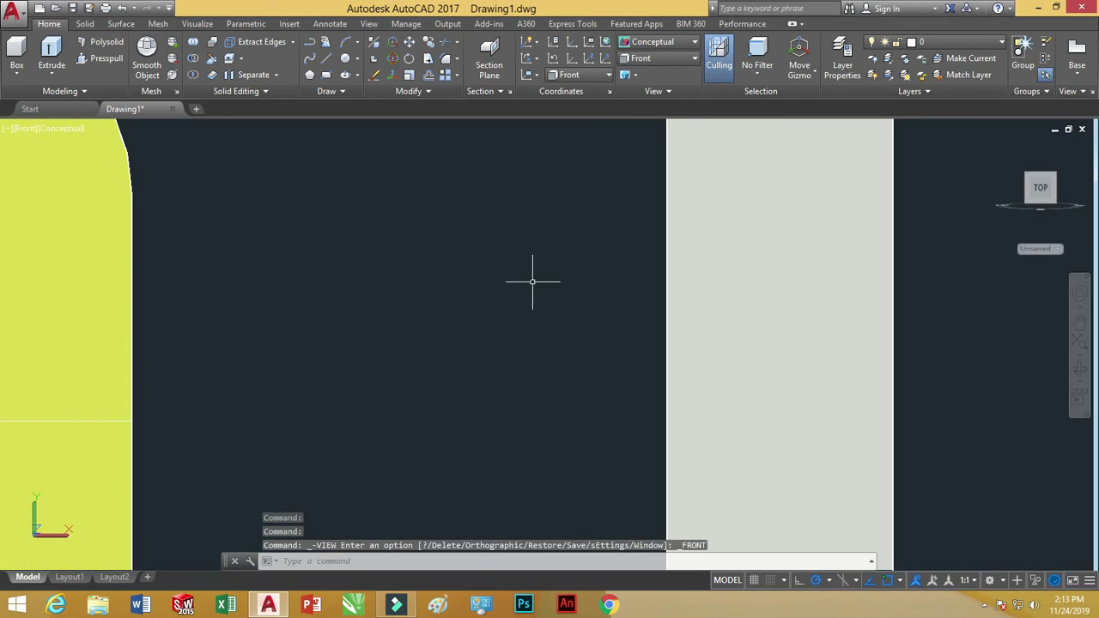
pyautogui.scroll(-8, 532, 281)
pyautogui.scroll(-2, 481, 258)
pyautogui.scroll(2, 618, 228)
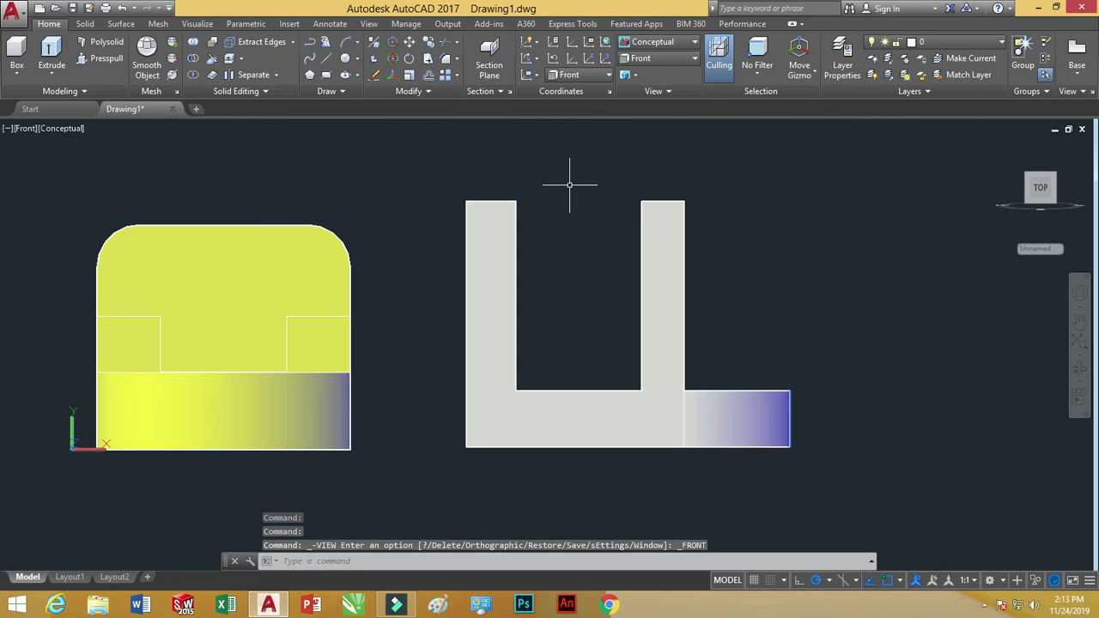
pyautogui.click(326, 74)
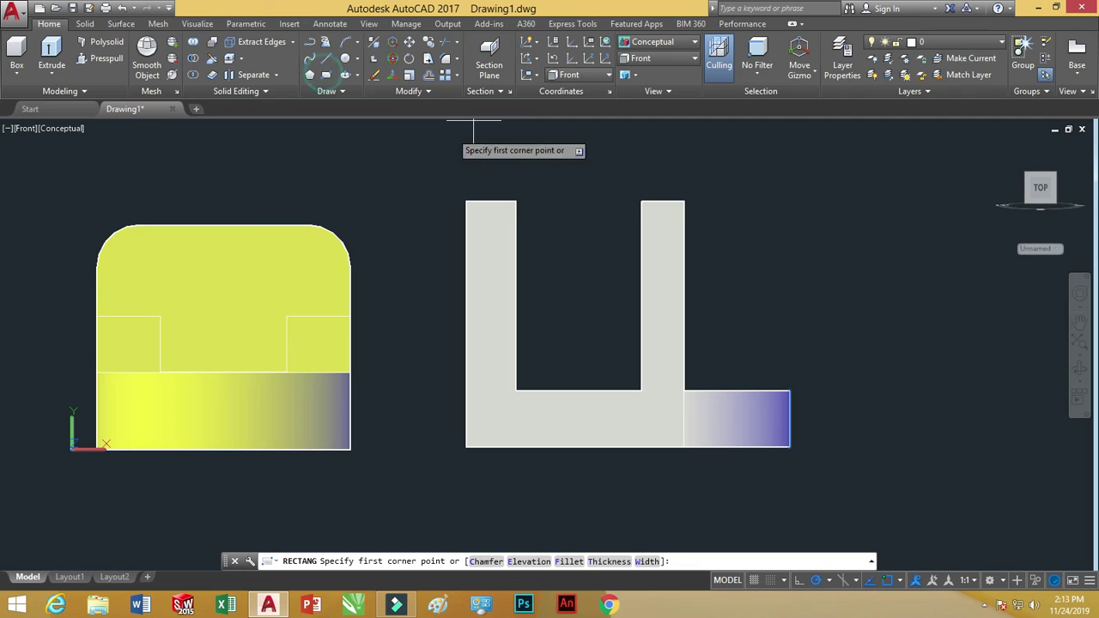
pyautogui.click(516, 201)
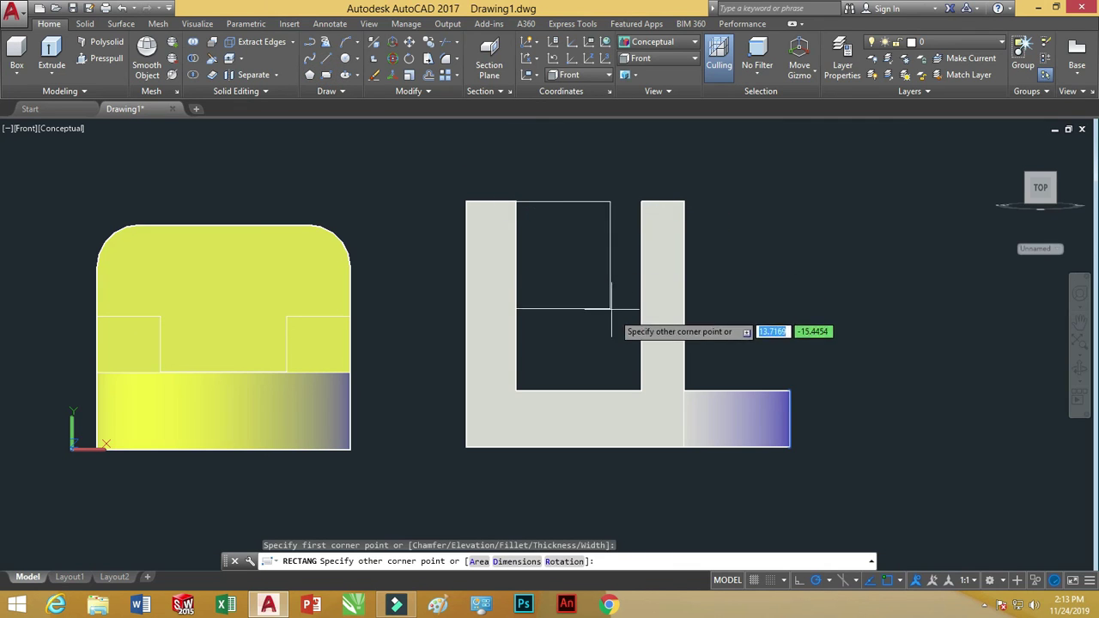
pyautogui.click(640, 389)
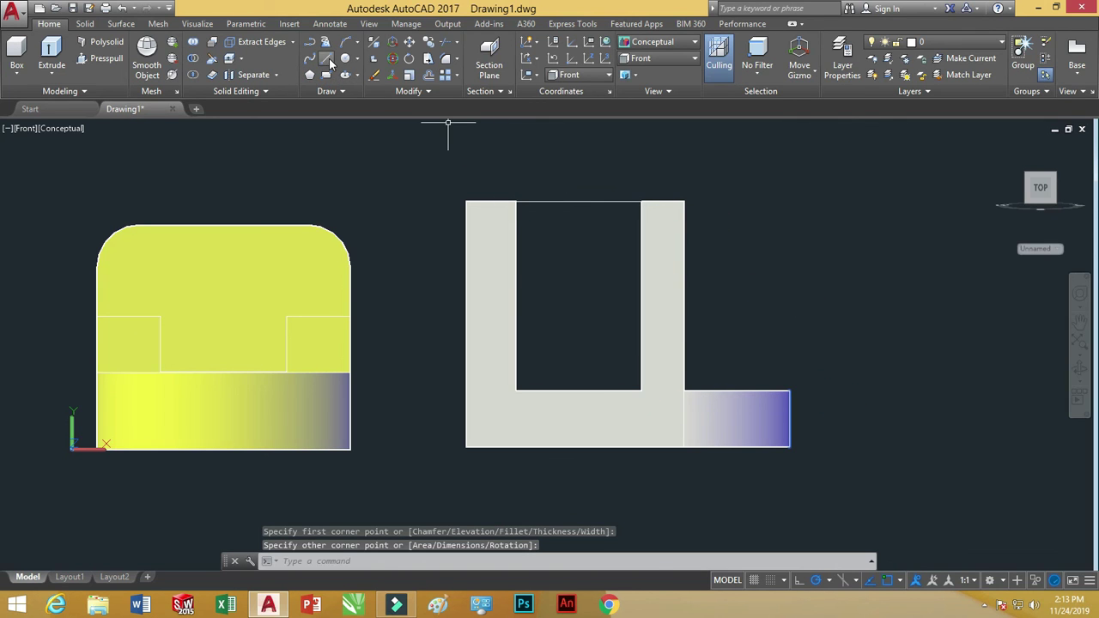
# Draw a closed triangle from the right arm's top down to the base and to its right end
pyautogui.click(327, 59)
pyautogui.click(684, 201)
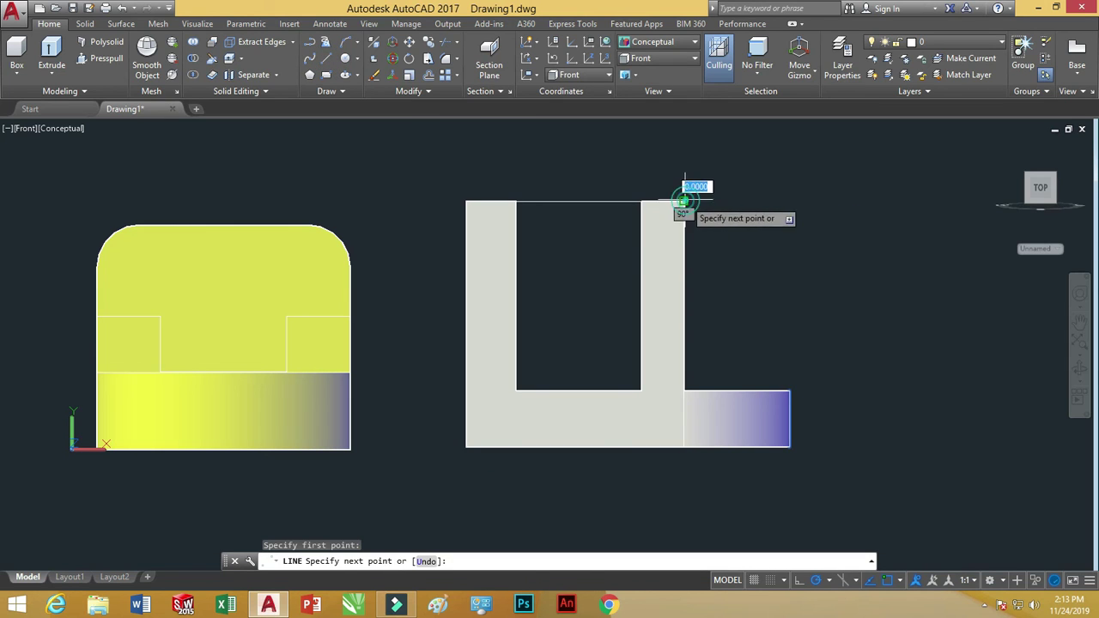
pyautogui.click(683, 391)
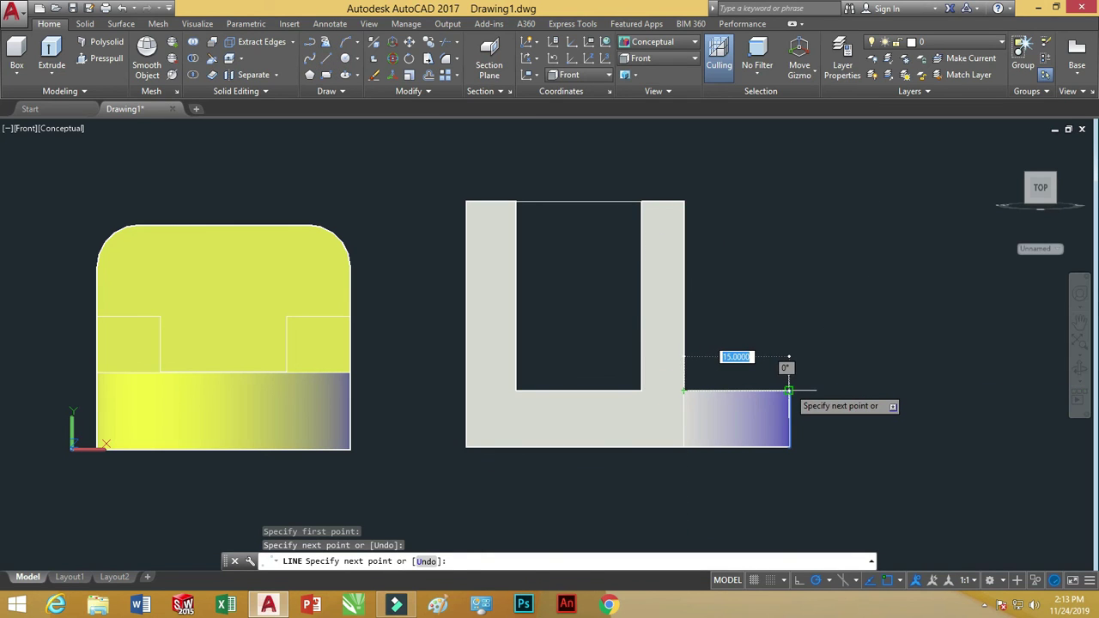
pyautogui.click(789, 391)
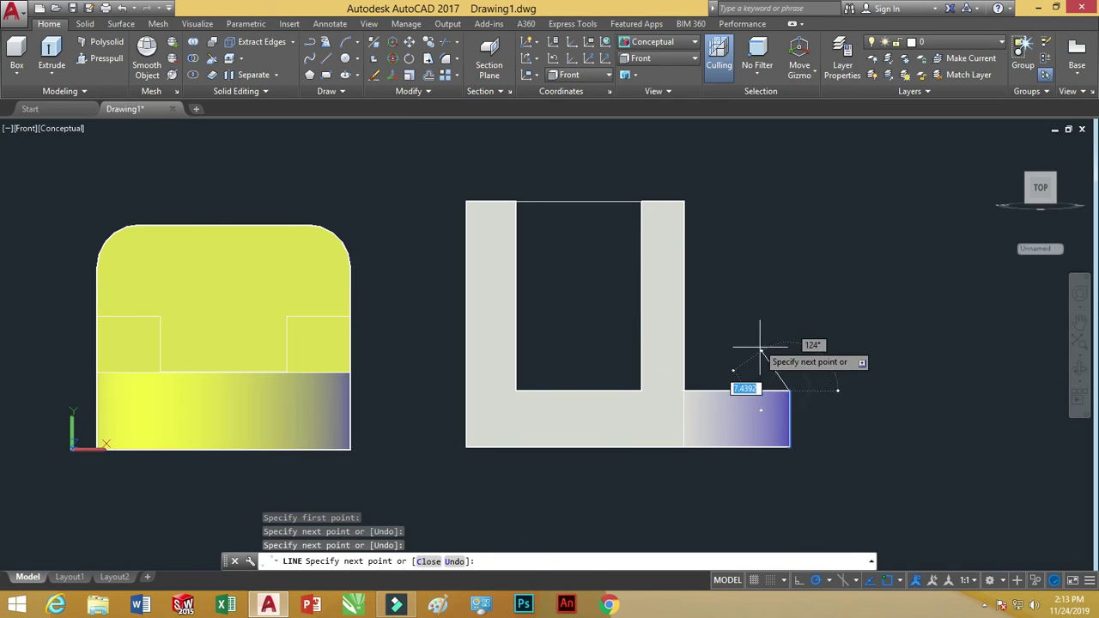
pyautogui.click(685, 201)
pyautogui.press('Return')
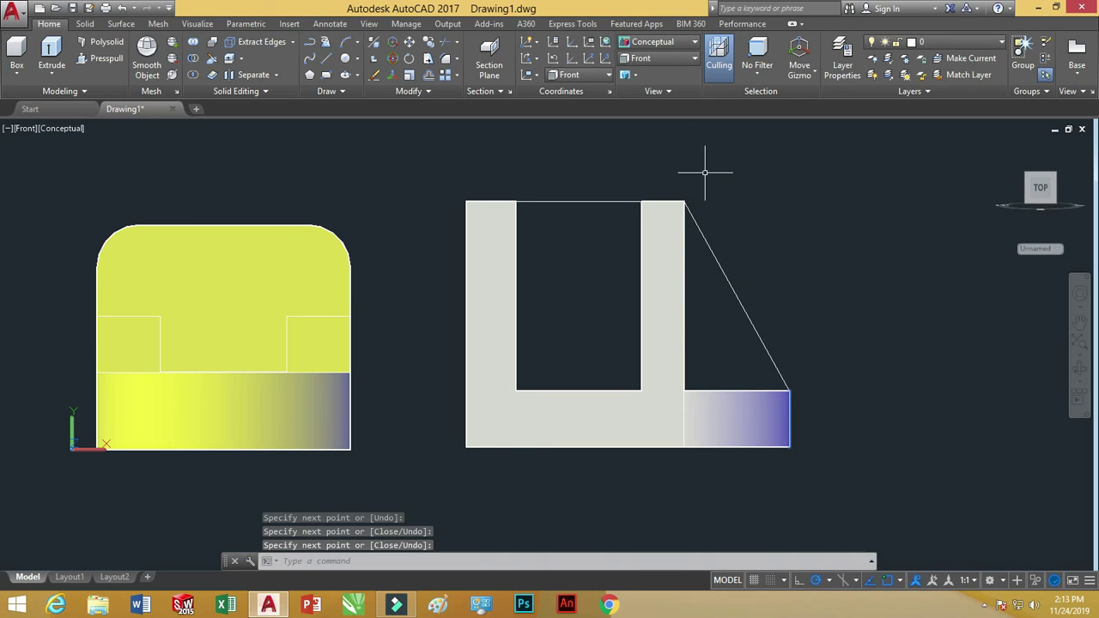
# Switch to SE Isometric and turn the three triangle lines into a region
pyautogui.click(687, 58)
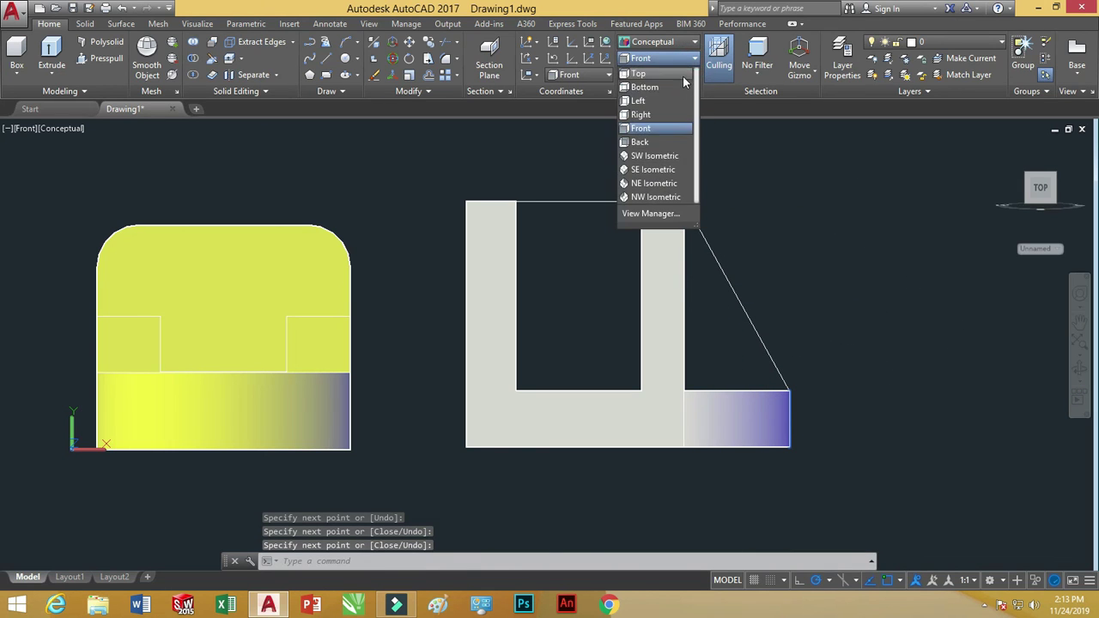
pyautogui.click(661, 169)
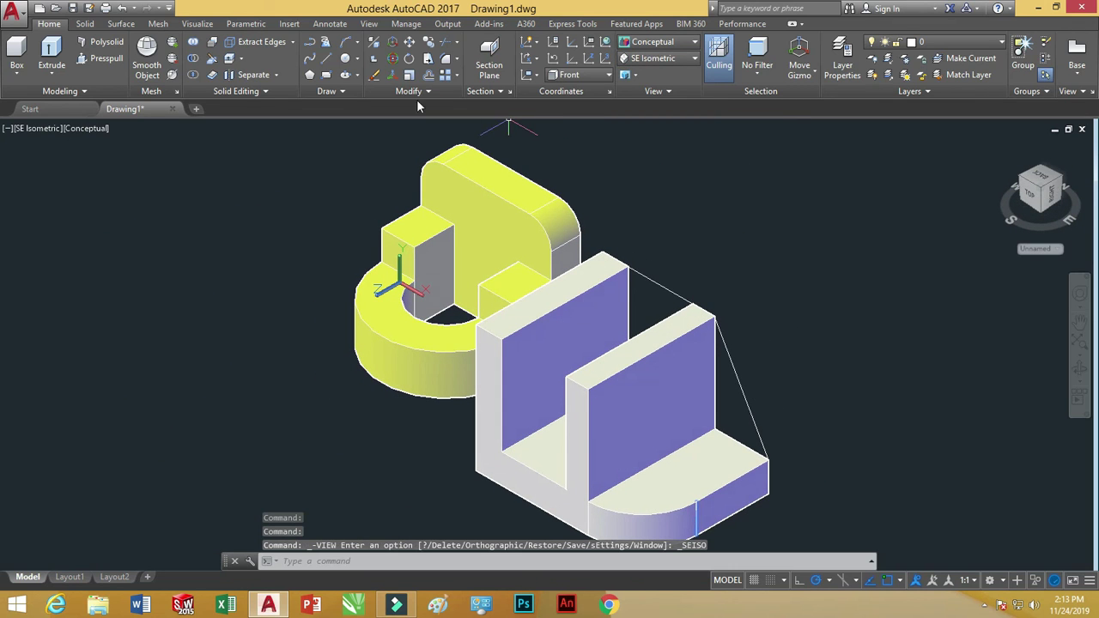
pyautogui.click(351, 92)
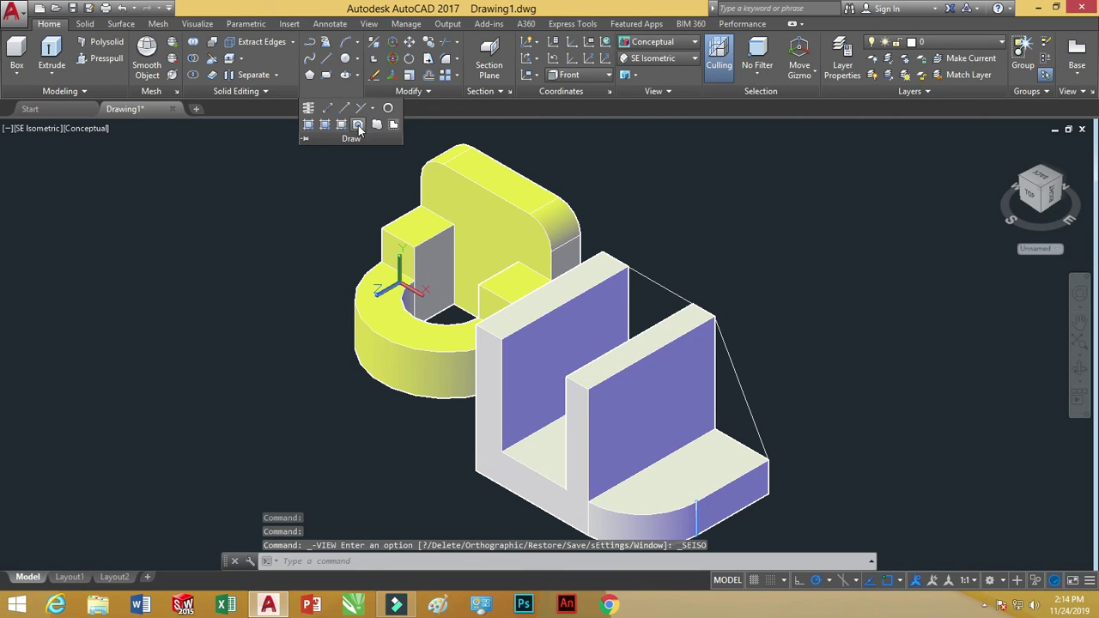
pyautogui.click(358, 124)
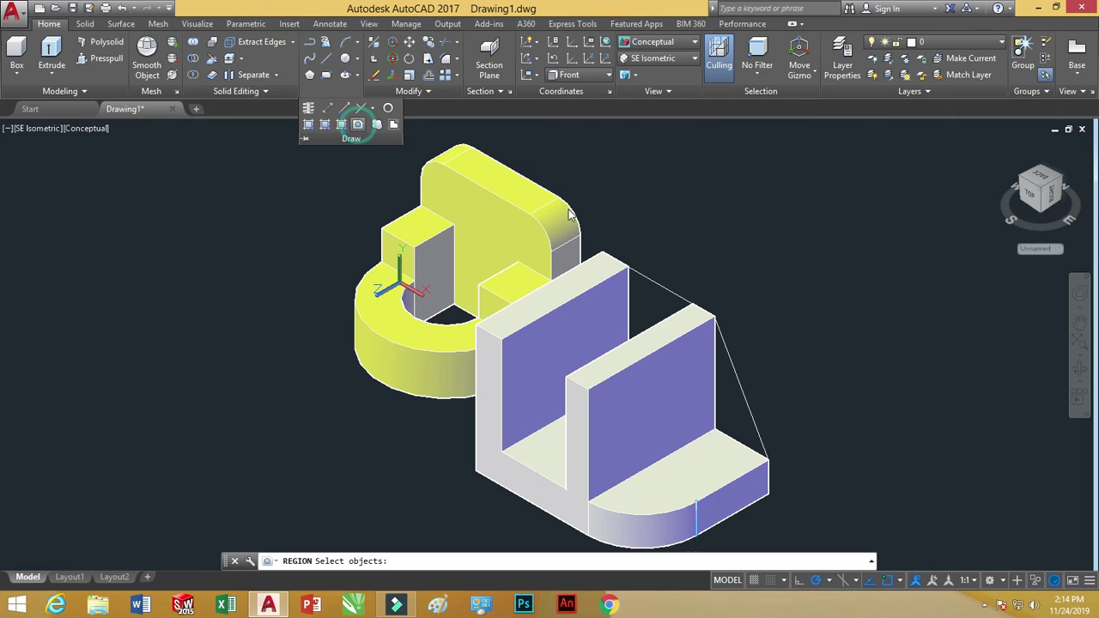
pyautogui.click(711, 290)
pyautogui.click(797, 475)
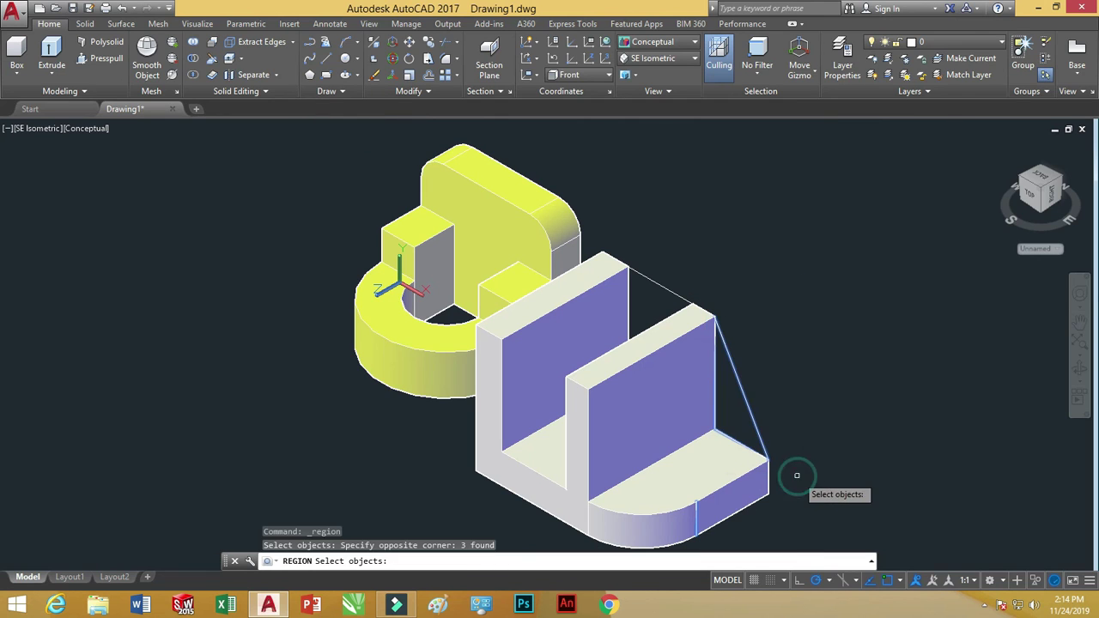
pyautogui.press('Return')
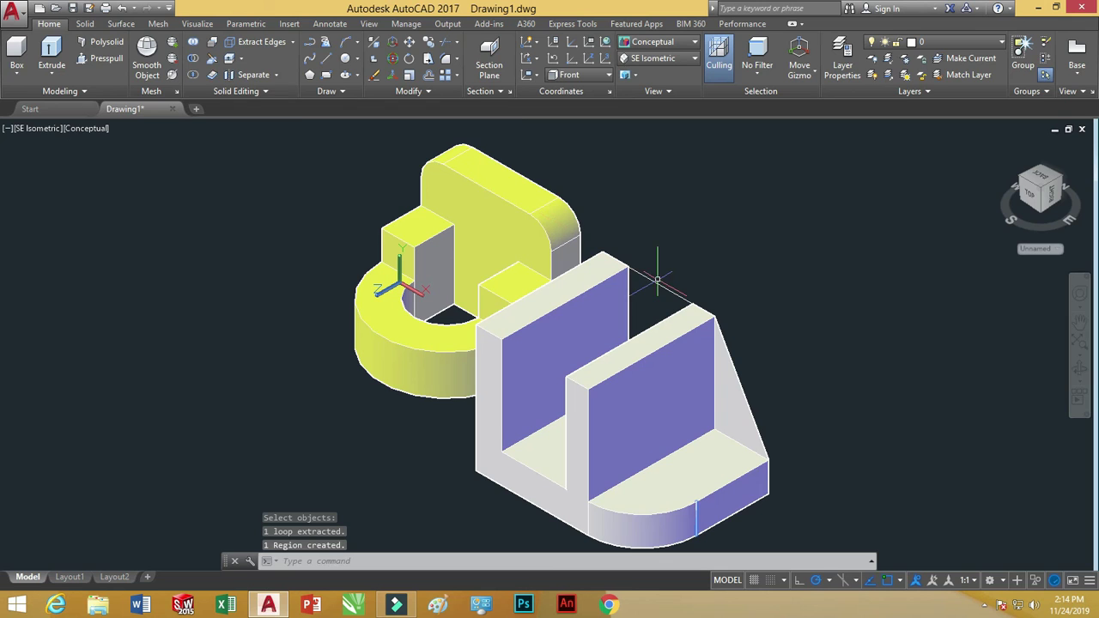
# Extrude the triangle region 8 units into a solid gusset
pyautogui.click(52, 53)
pyautogui.click(658, 276)
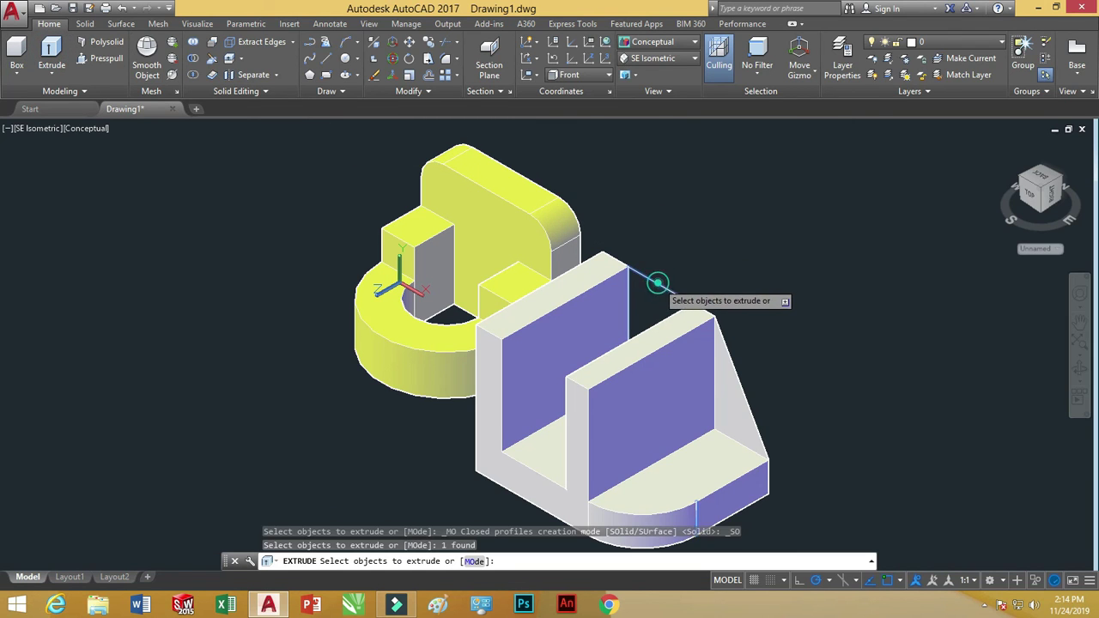
pyautogui.rightClick(682, 264)
pyautogui.click(699, 271)
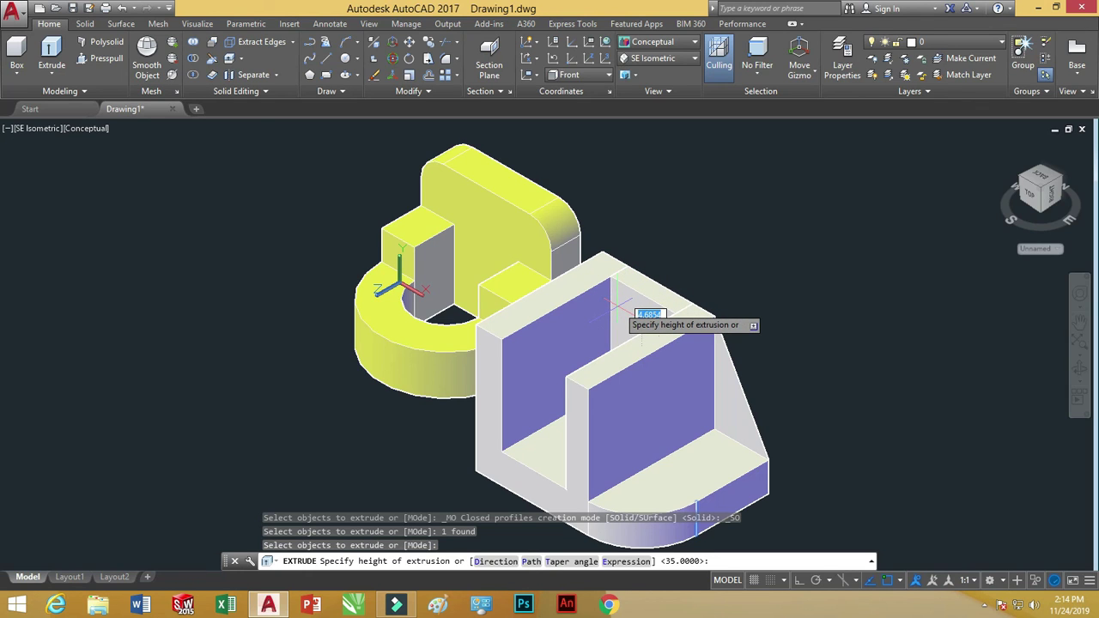
pyautogui.write('8')
pyautogui.press('Return')
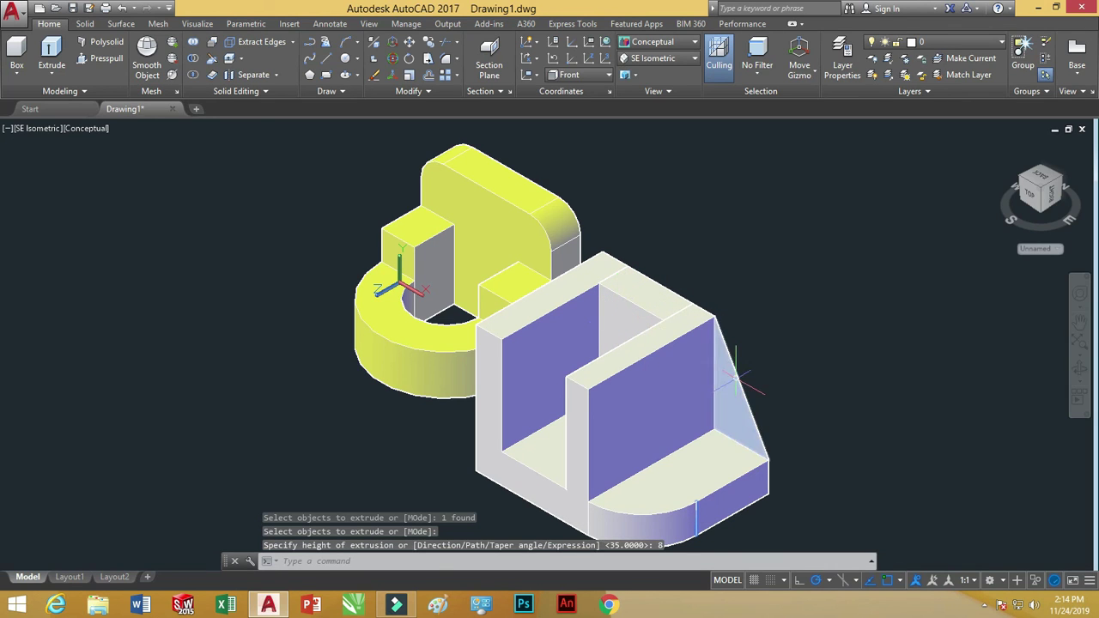
# Extrude the triangular side face by a height of 8 as well
pyautogui.click(52, 54)
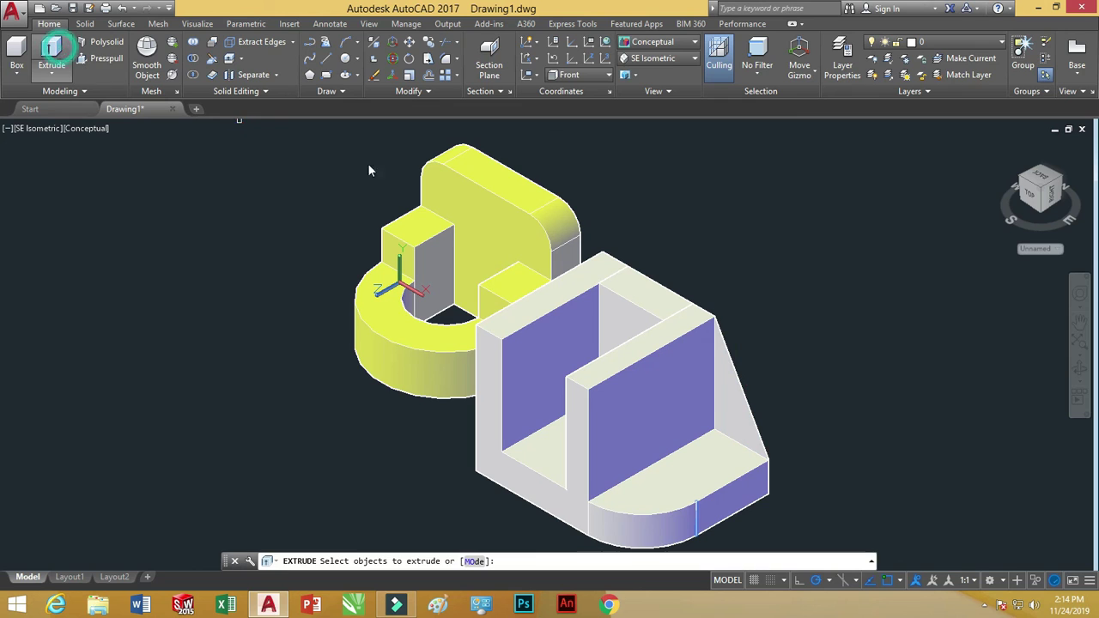
pyautogui.click(735, 365)
pyautogui.click(729, 371)
pyautogui.rightClick(786, 368)
pyautogui.click(806, 366)
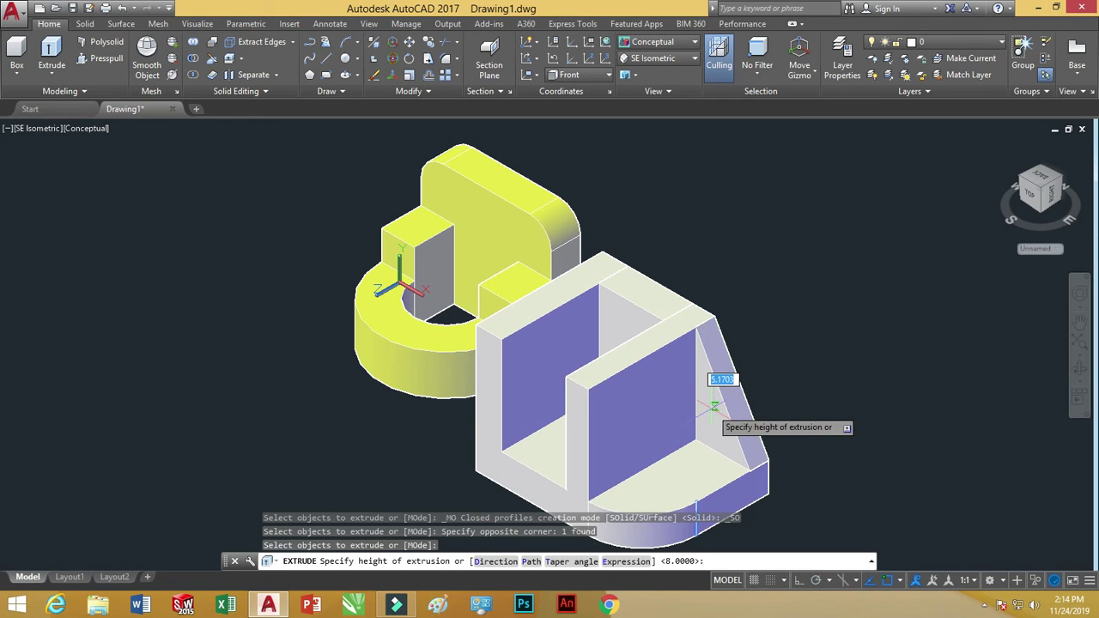
pyautogui.write('8')
pyautogui.press('Return')
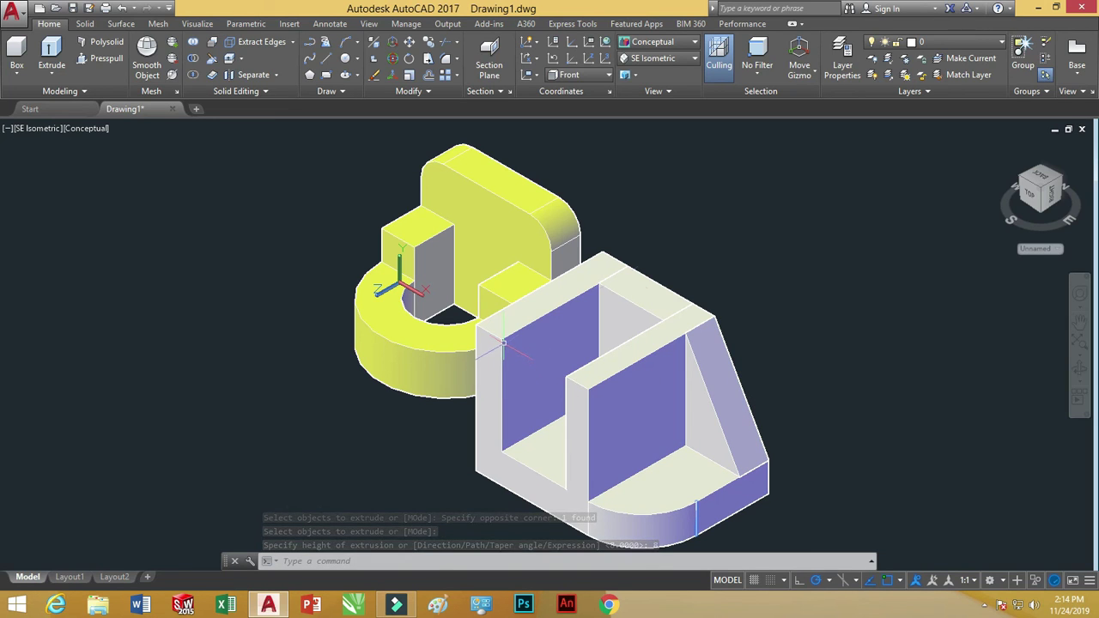
pyautogui.click(670, 58)
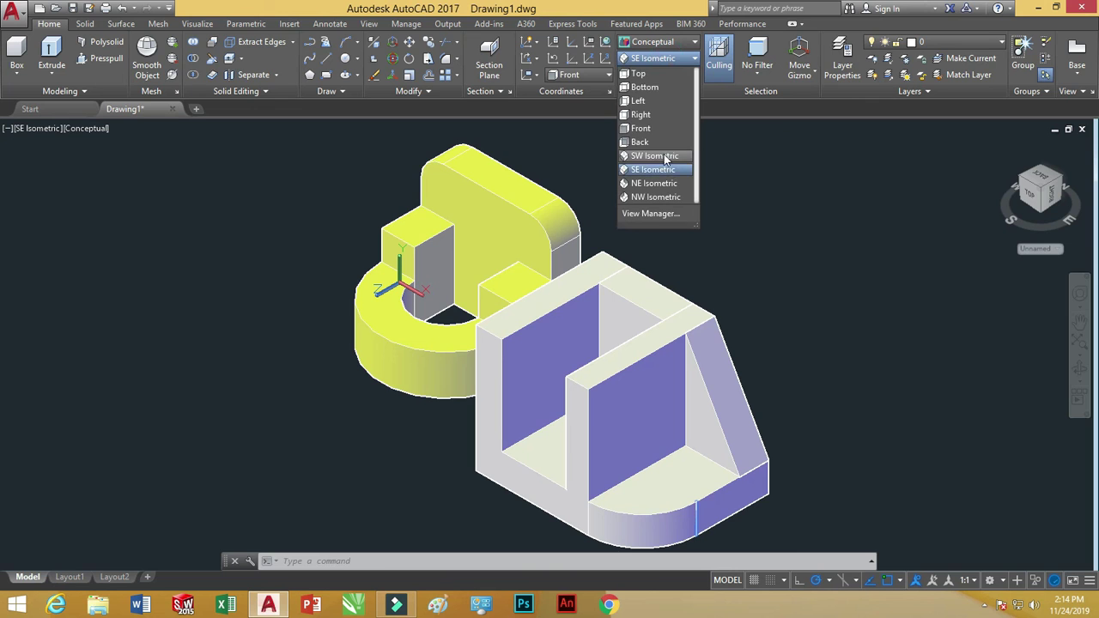
# In Left view, draw a radius-5 circle centred on the grey face's top-right corner
pyautogui.click(653, 103)
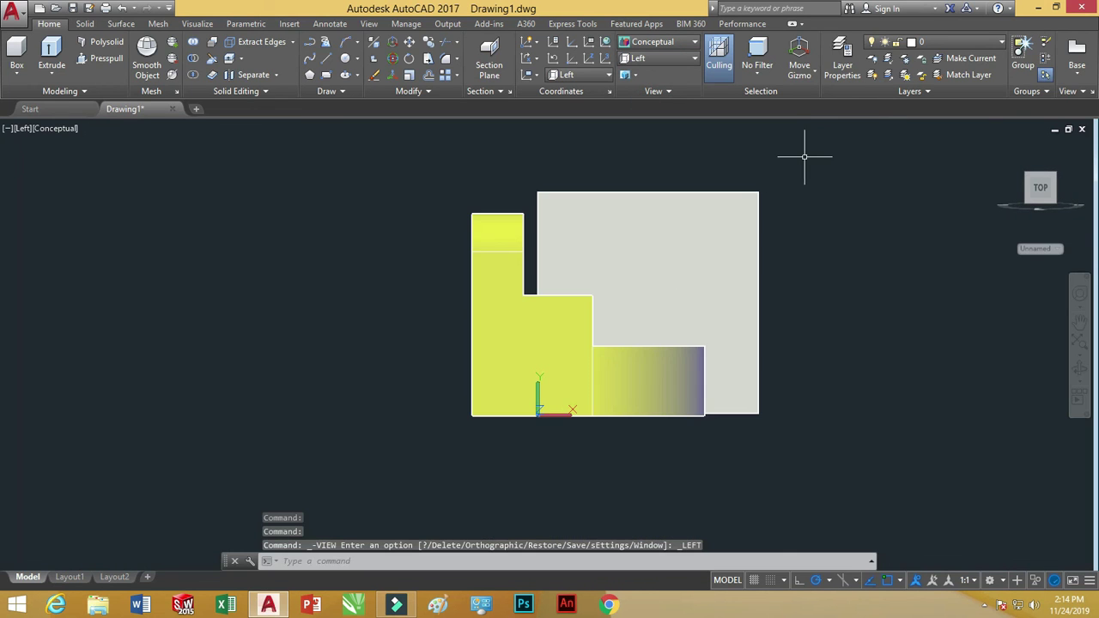
pyautogui.scroll(2, 805, 157)
pyautogui.scroll(2, 785, 171)
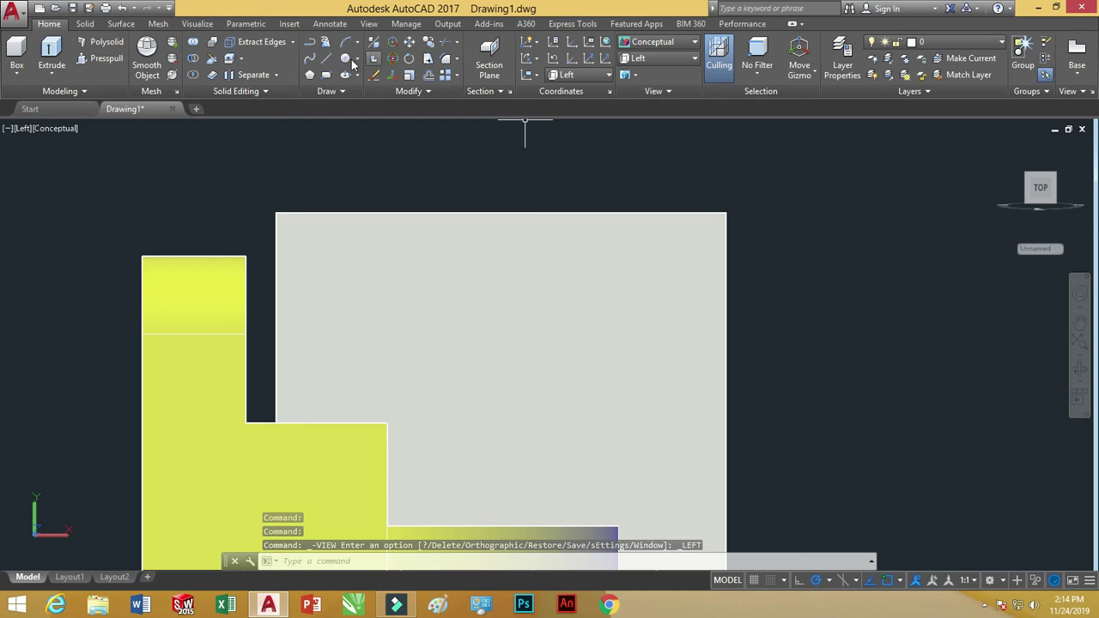
pyautogui.click(345, 59)
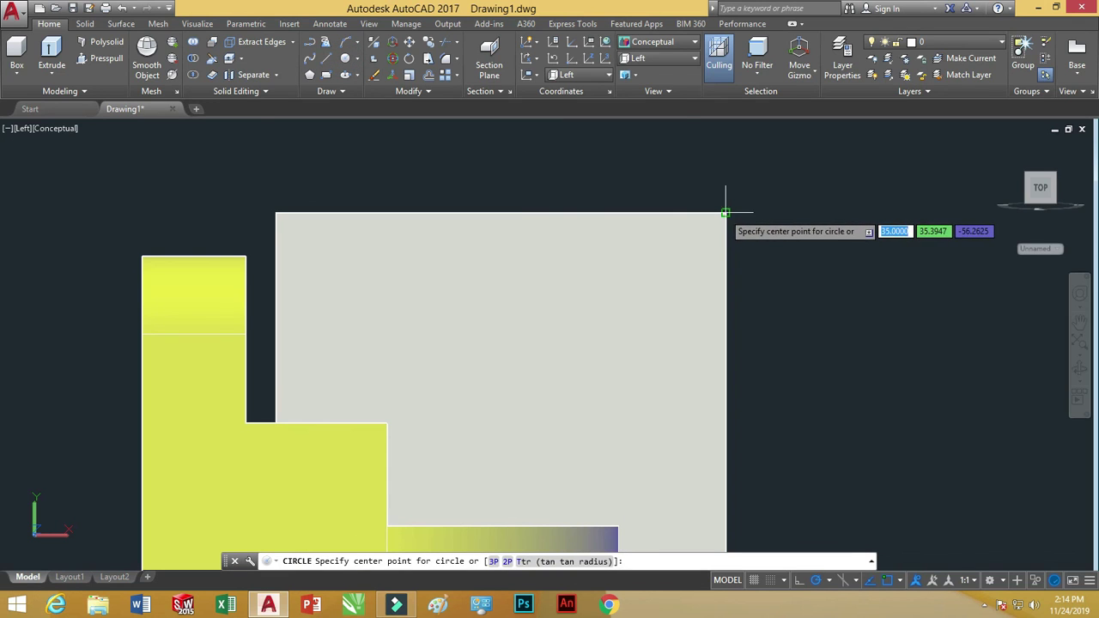
pyautogui.click(725, 213)
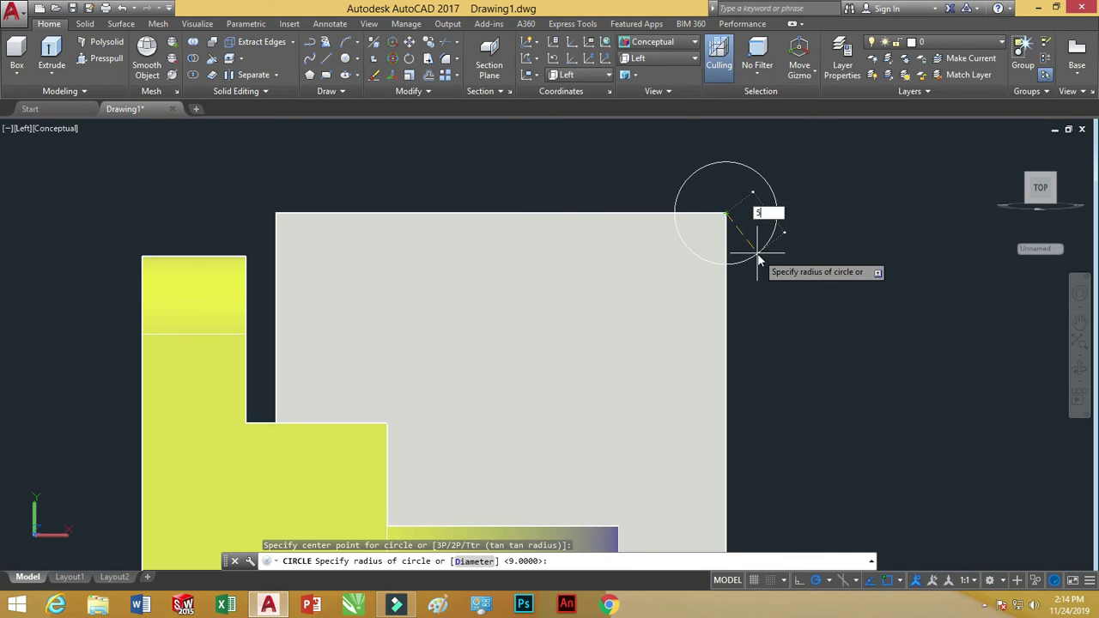
pyautogui.press('Return')
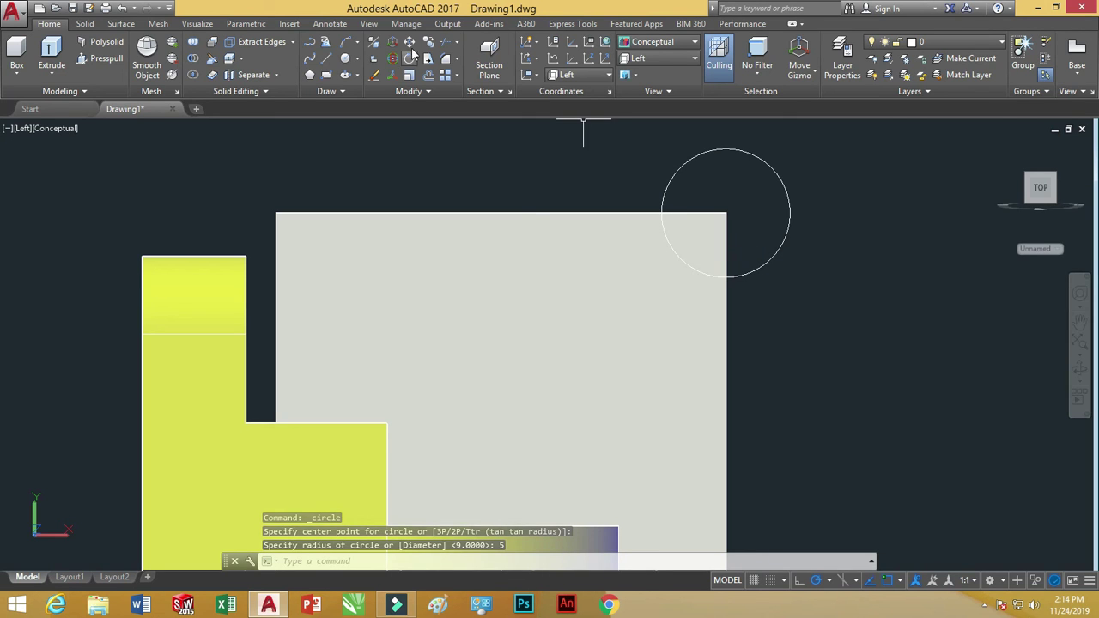
# Move the circle by a -13 horizontal offset onto the box face
pyautogui.click(768, 174)
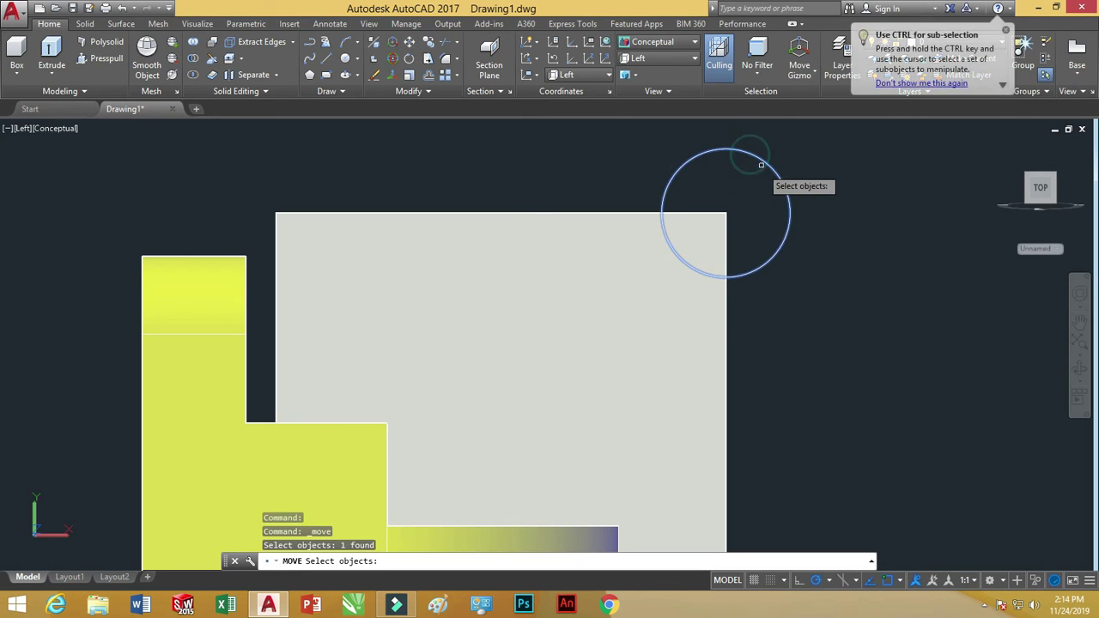
pyautogui.press('Return')
pyautogui.click(726, 213)
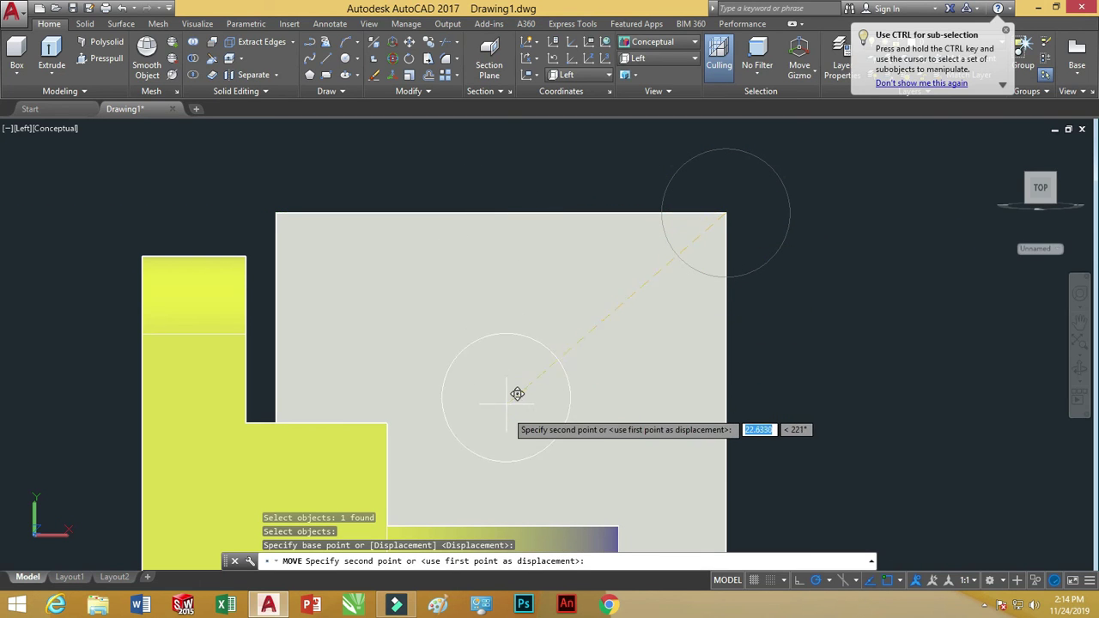
pyautogui.write('@-13')
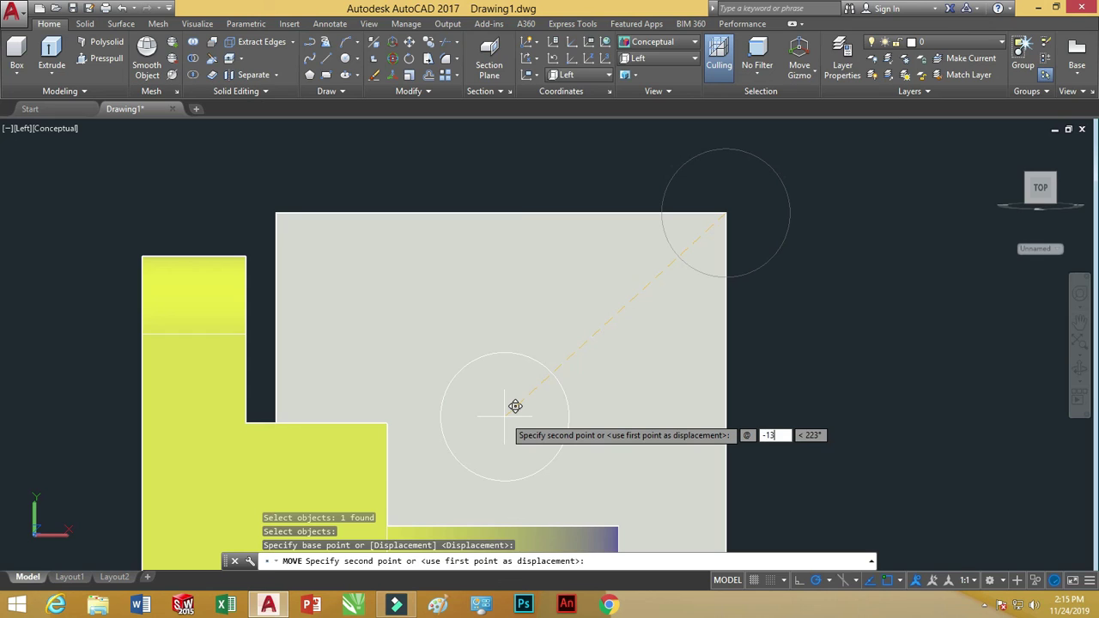
pyautogui.press('Tab')
pyautogui.write('-13')
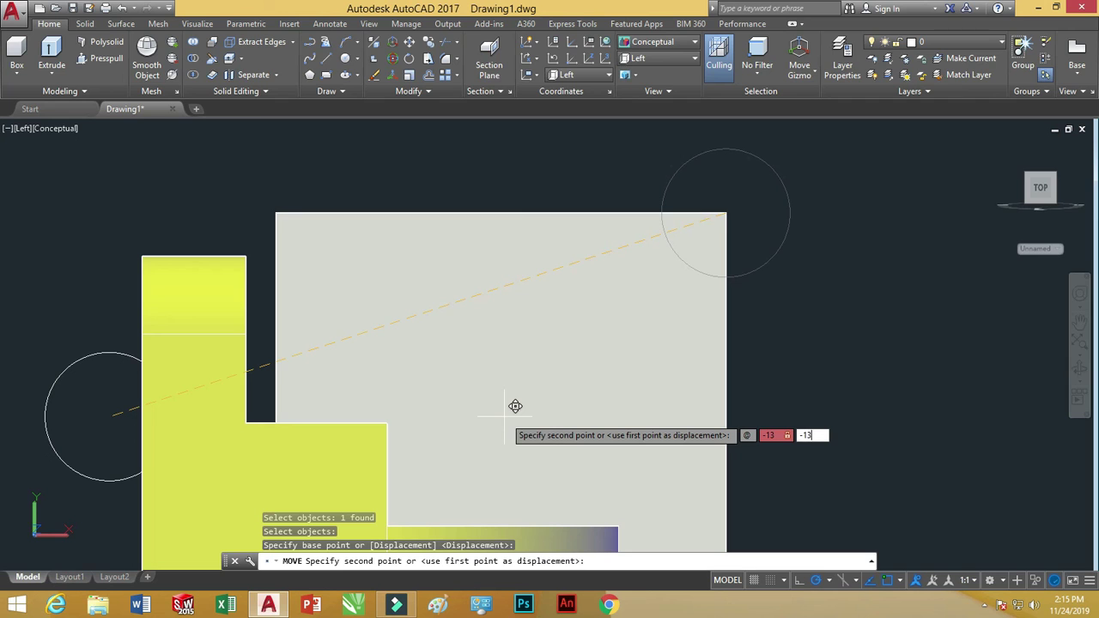
pyautogui.click(516, 407)
pyautogui.click(617, 387)
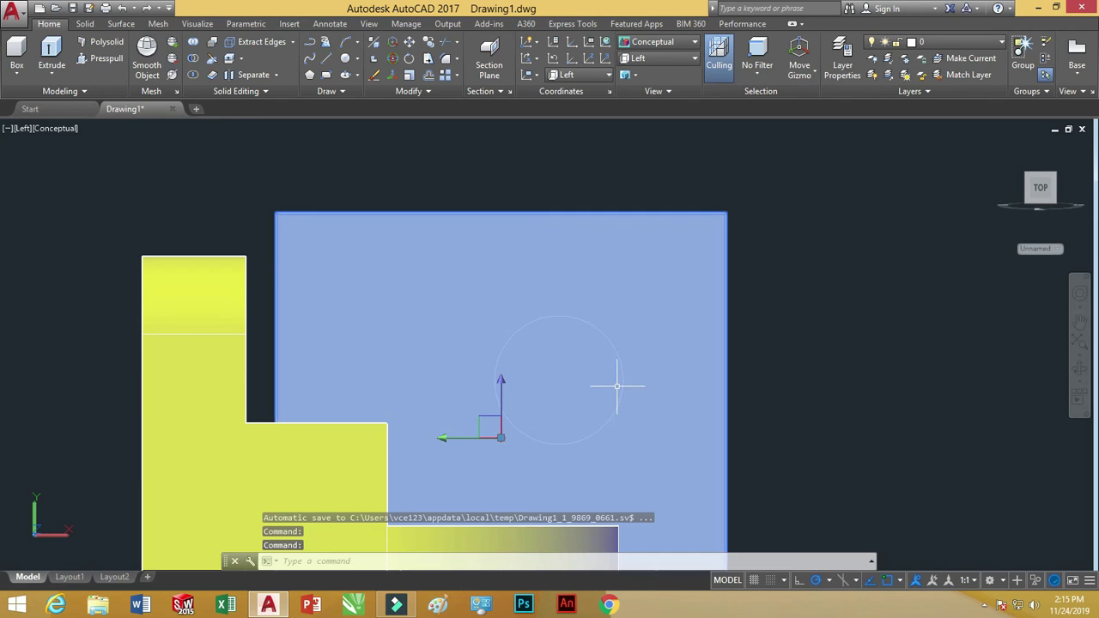
pyautogui.click(694, 58)
# Switch to SW Isometric and start an extrusion, cancelling the faulty selection
pyautogui.click(653, 155)
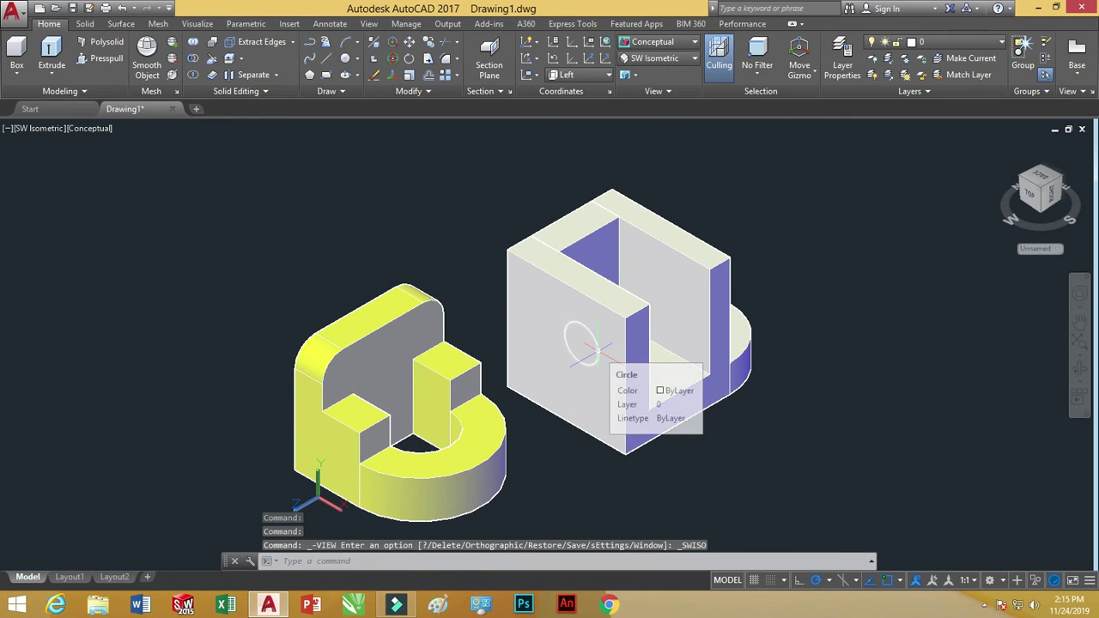
pyautogui.click(52, 70)
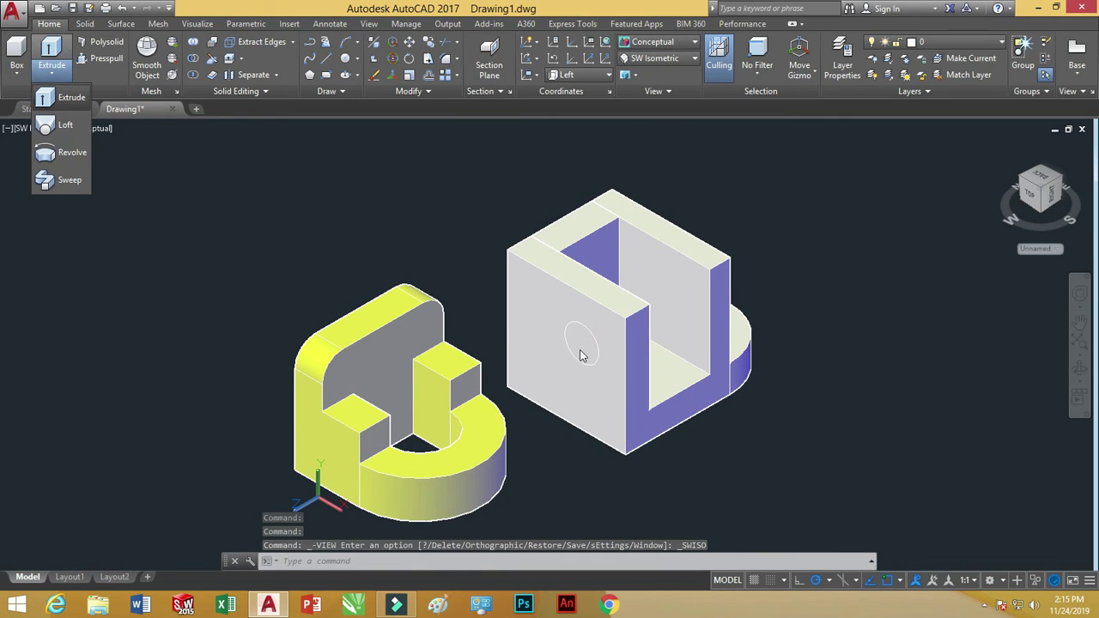
pyautogui.click(60, 97)
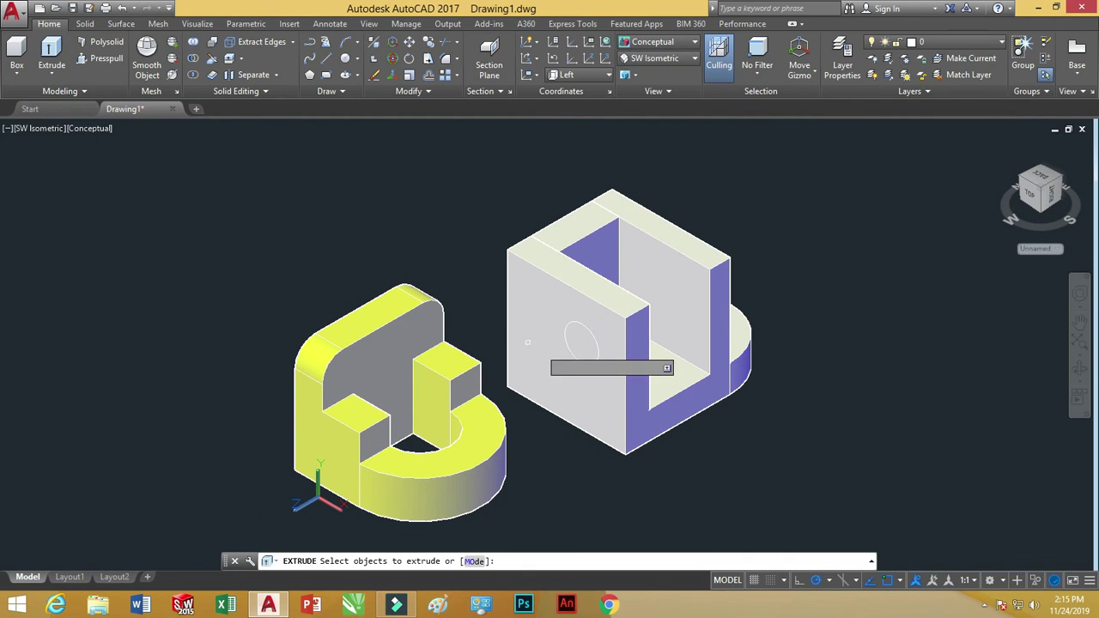
pyautogui.click(571, 358)
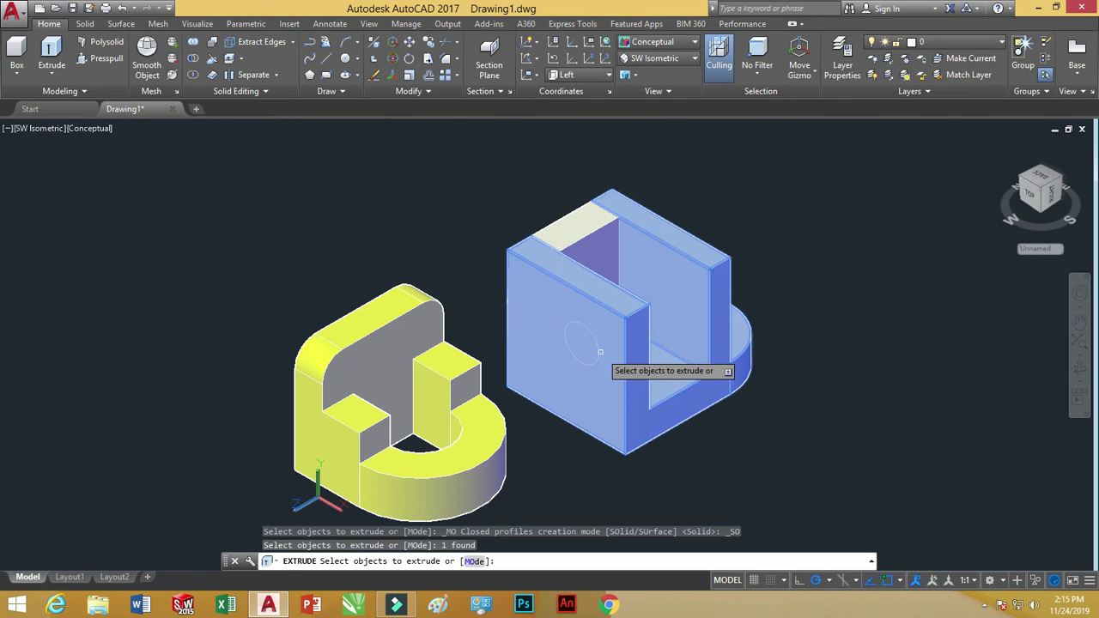
pyautogui.click(597, 347)
pyautogui.click(592, 343)
pyautogui.click(591, 340)
pyautogui.rightClick(507, 229)
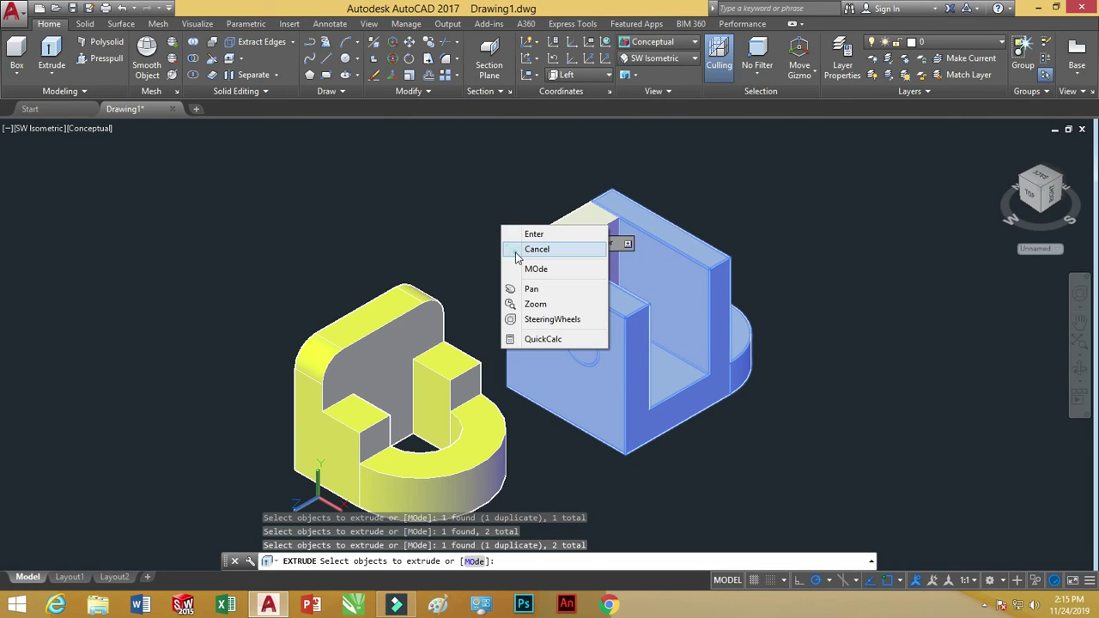
pyautogui.click(533, 249)
# Extrude the circle on the box face 10 units into a cylinder
pyautogui.click(51, 53)
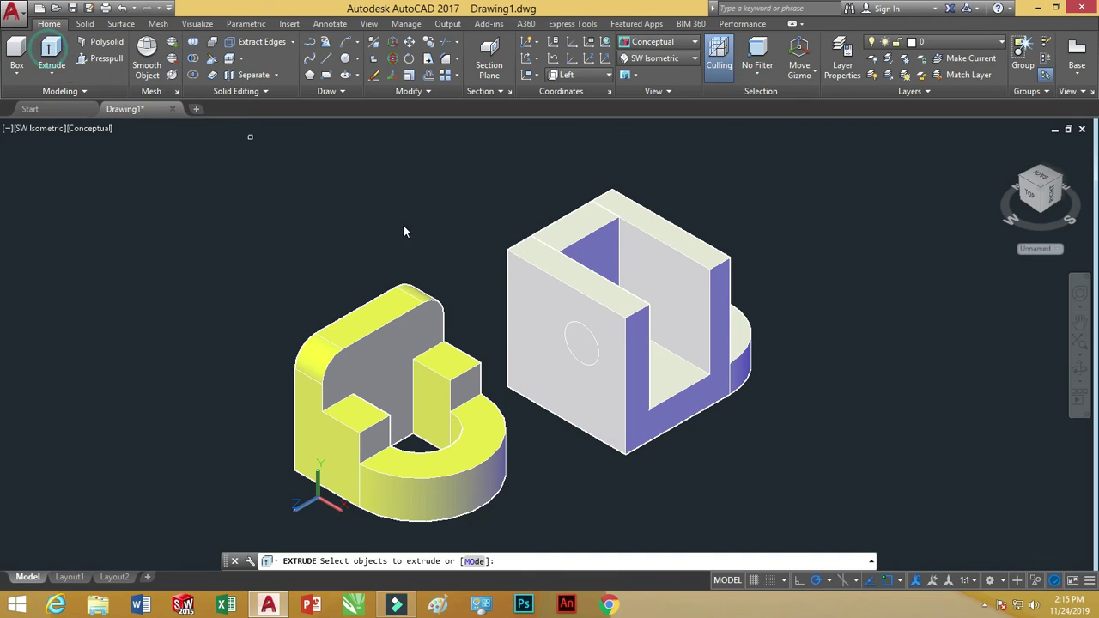
pyautogui.click(582, 325)
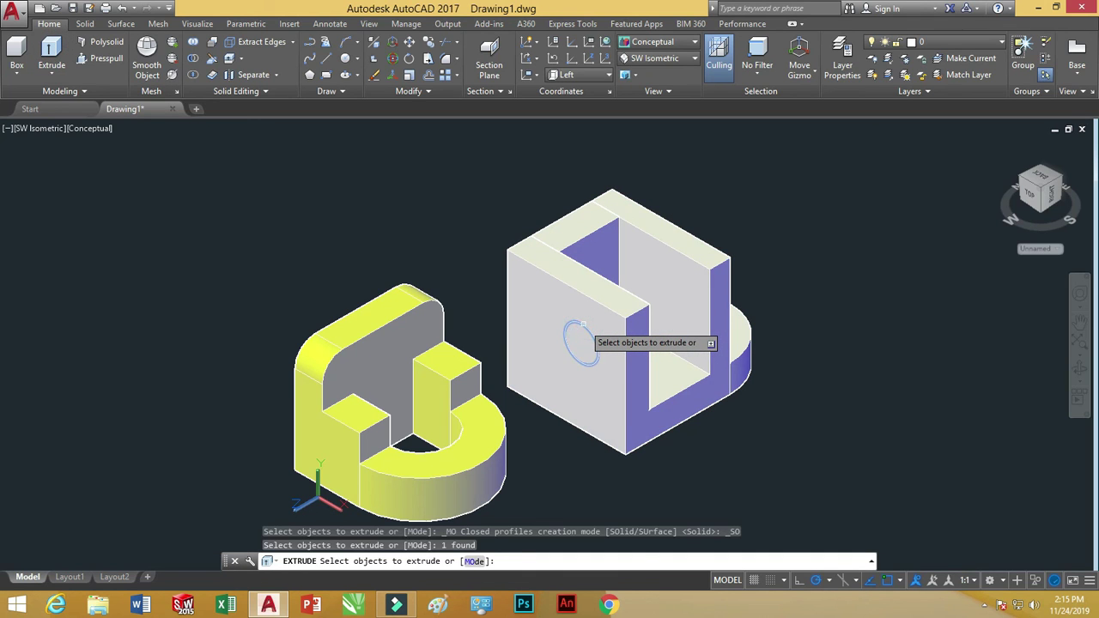
pyautogui.press('Return')
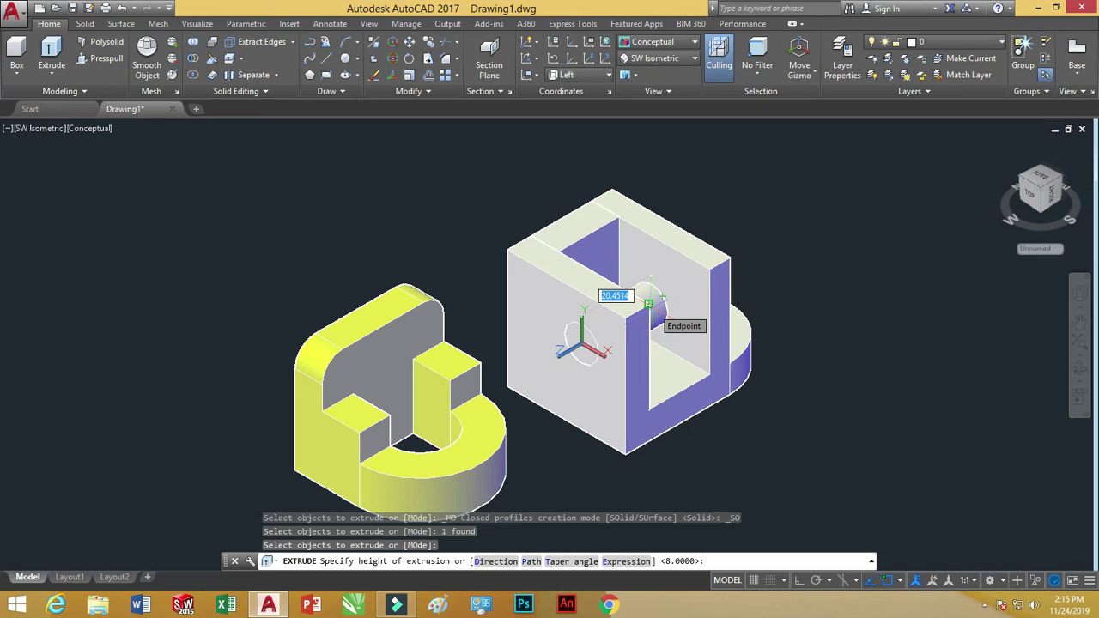
pyautogui.write('10')
pyautogui.press('Return')
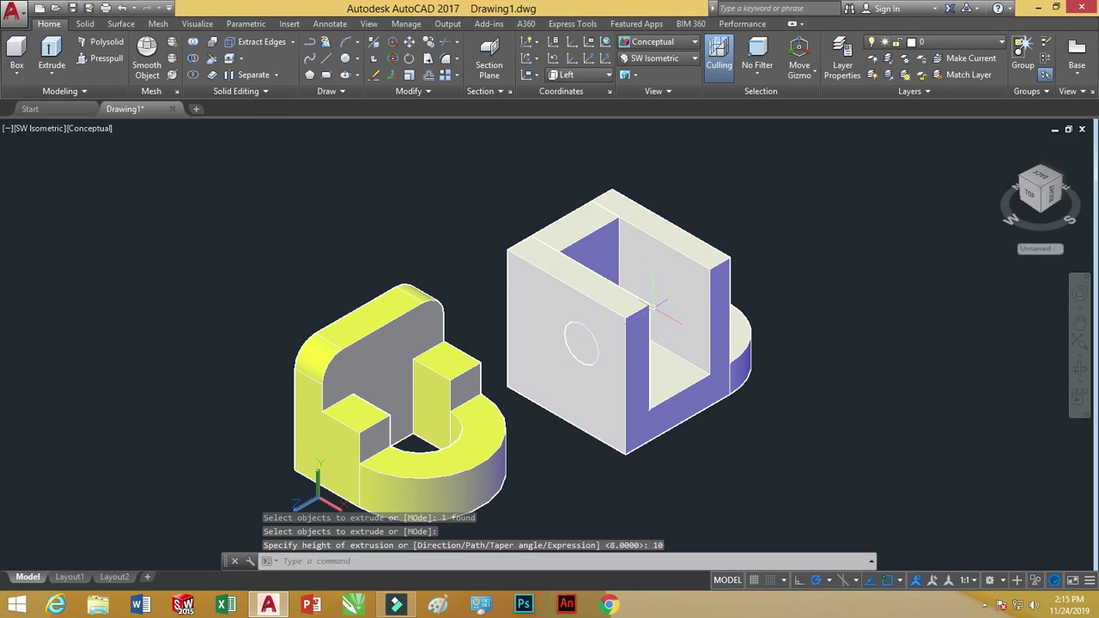
# In SE Isometric, subtract the cylinder from the white part to cut a round hole
pyautogui.click(686, 62)
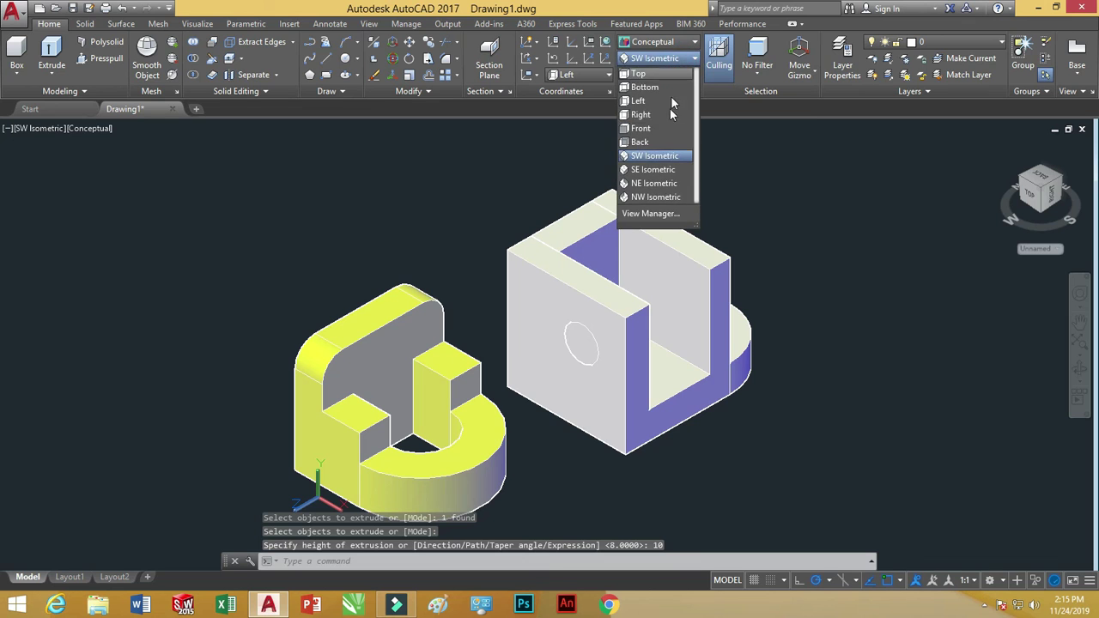
pyautogui.click(659, 166)
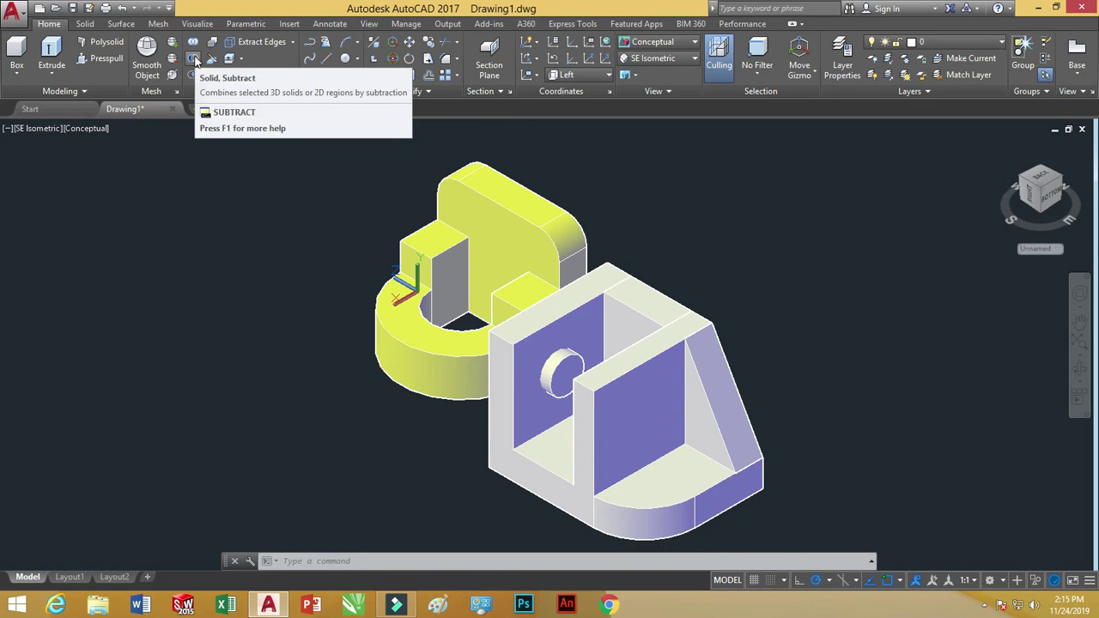
pyautogui.click(195, 60)
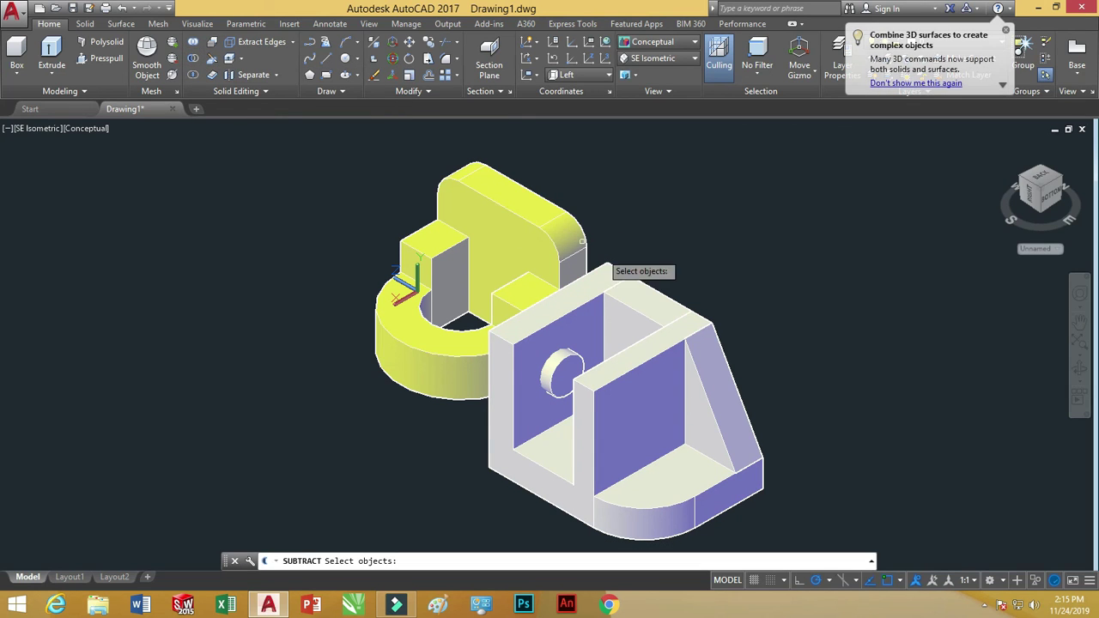
pyautogui.click(612, 284)
pyautogui.press('Return')
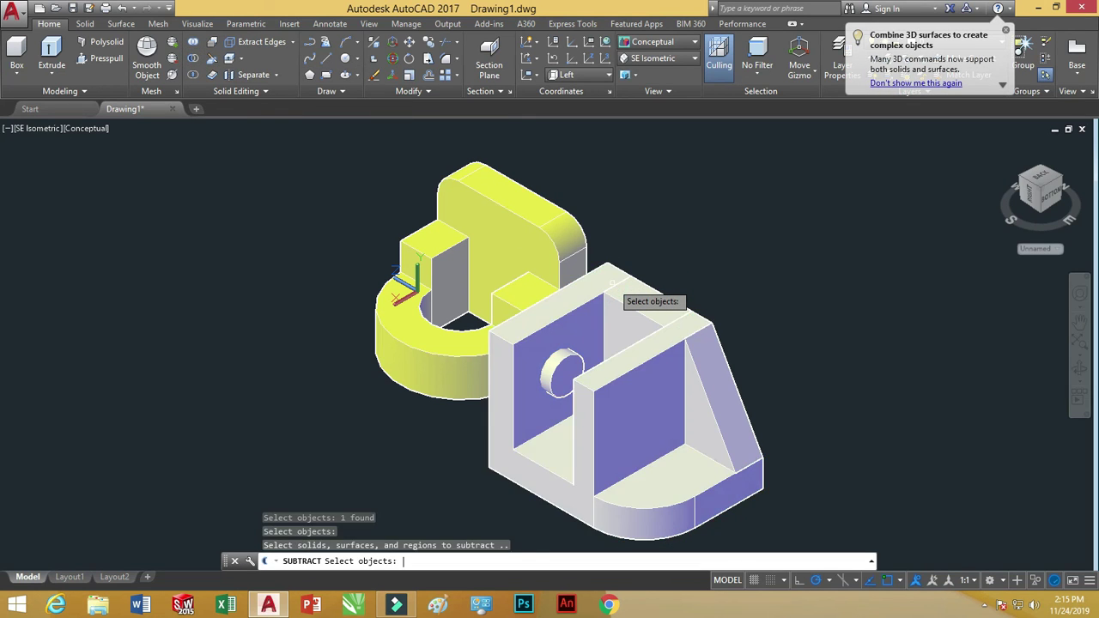
pyautogui.click(575, 357)
pyautogui.press('Return')
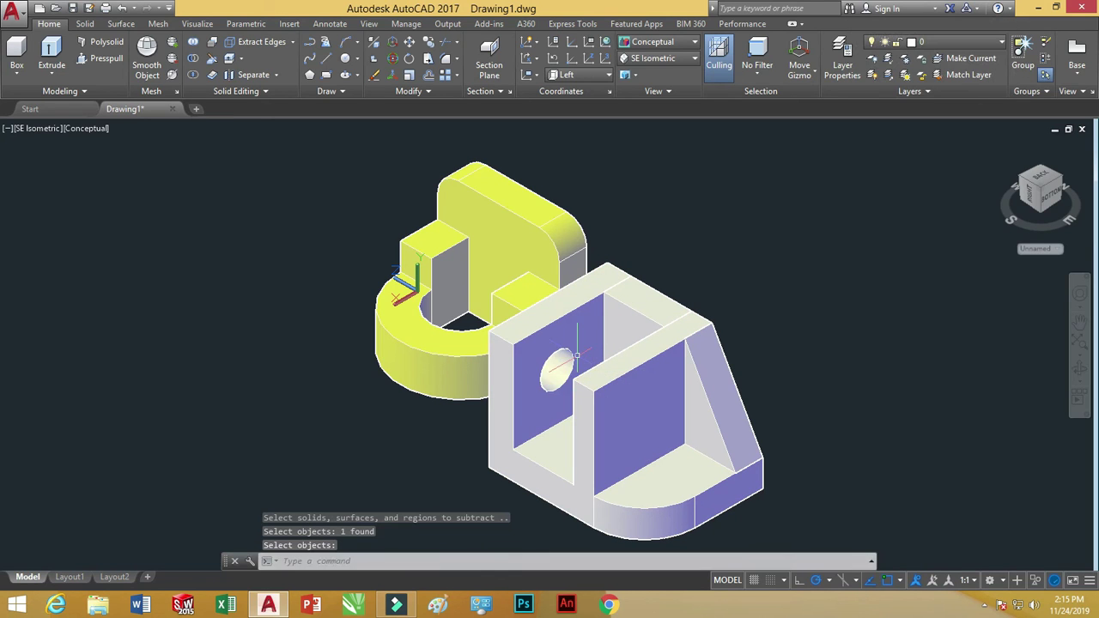
# Check the hole from SW Isometric, then return to SE Isometric
pyautogui.click(679, 58)
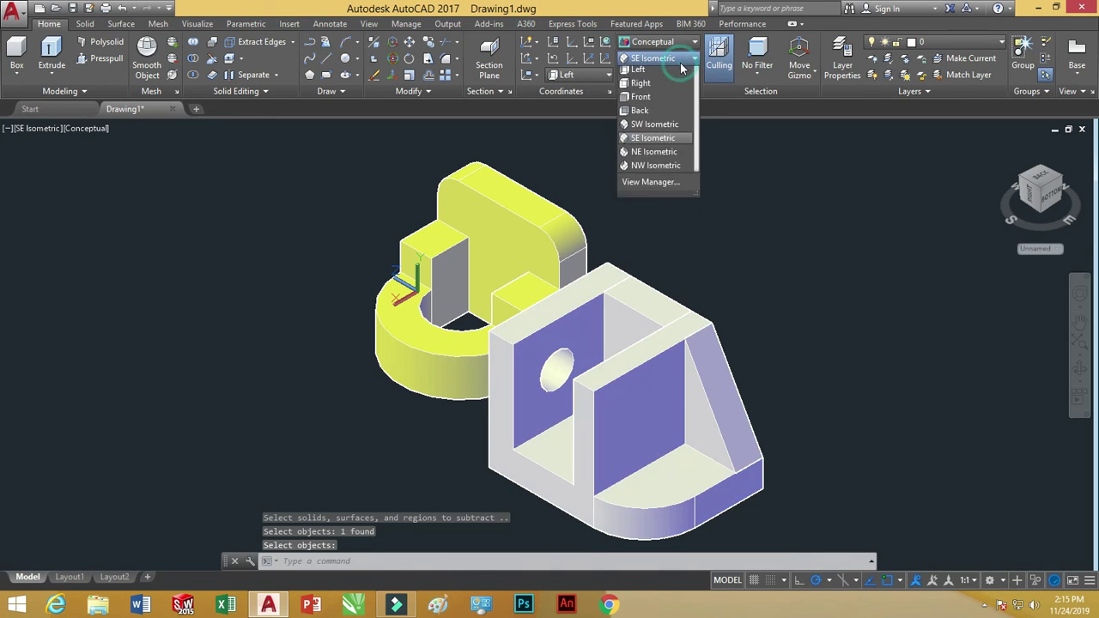
pyautogui.click(659, 156)
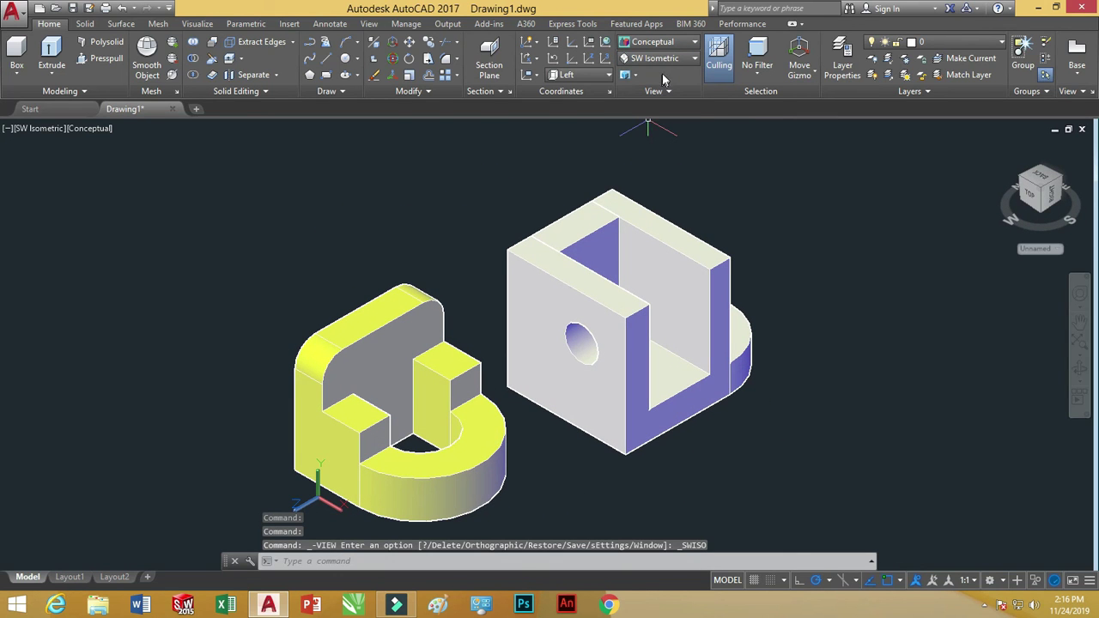
pyautogui.click(666, 57)
pyautogui.click(663, 167)
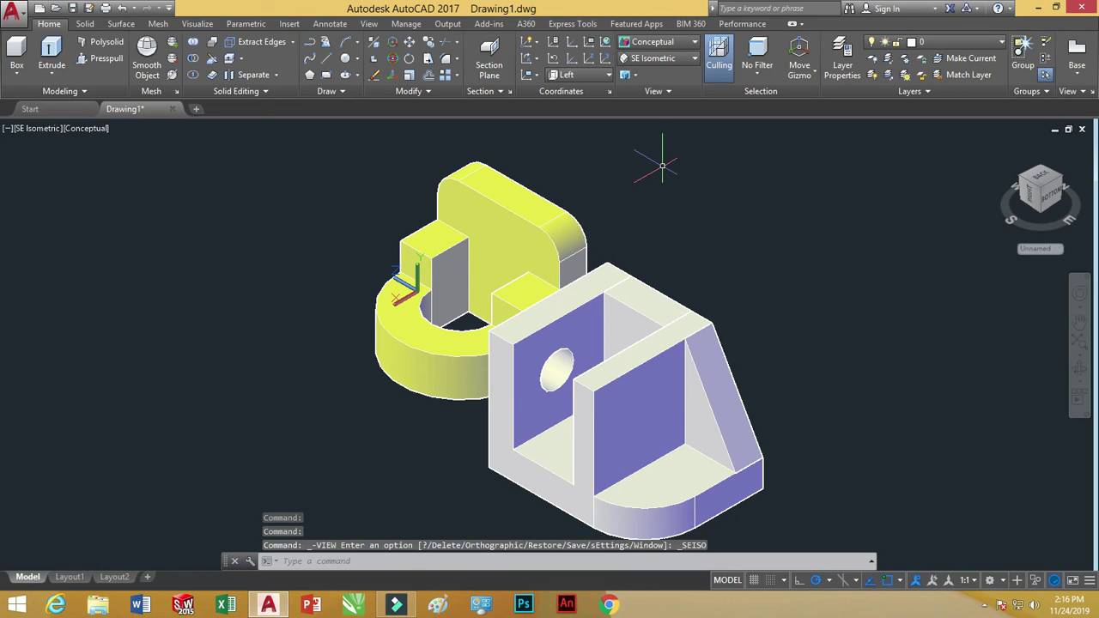
# Union the white part's four window-selected pieces into one solid and reselect it
pyautogui.click(194, 43)
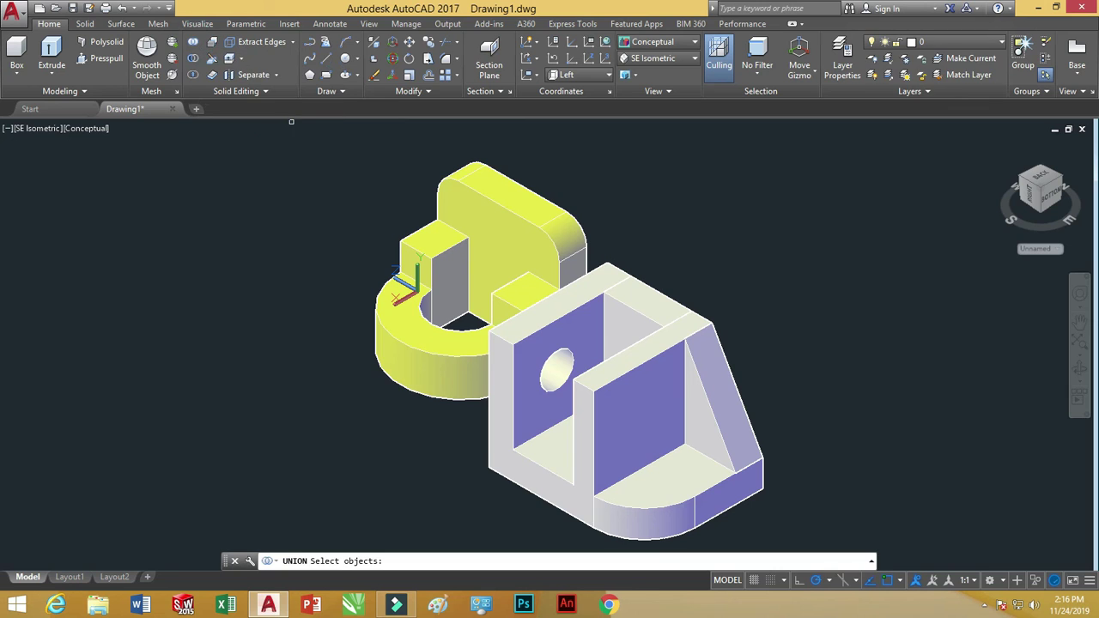
pyautogui.click(748, 277)
pyautogui.click(628, 392)
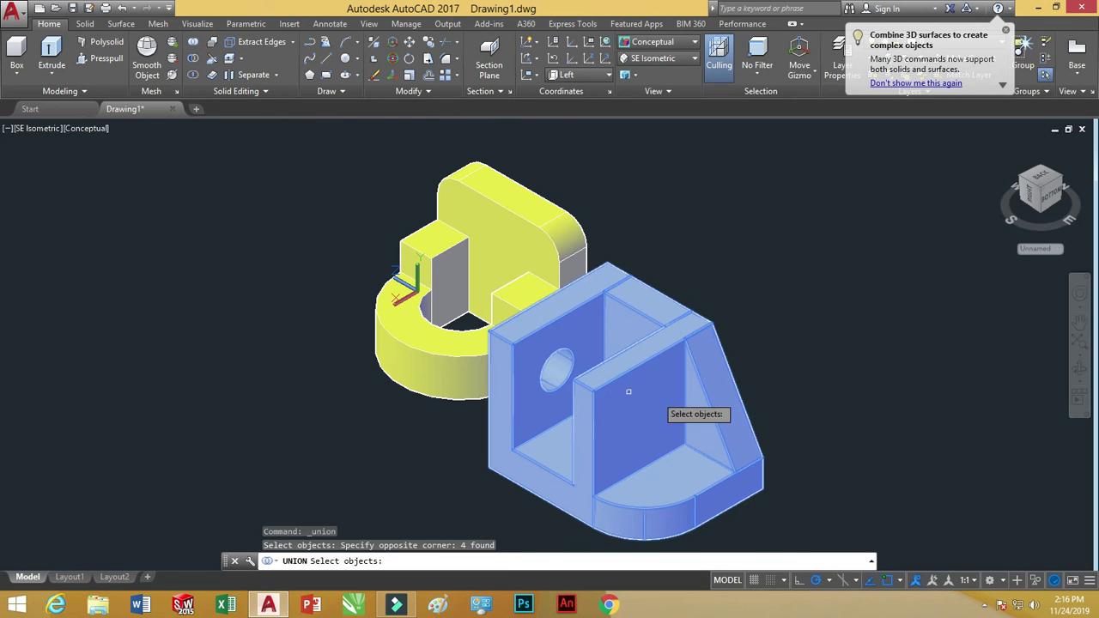
pyautogui.press('Return')
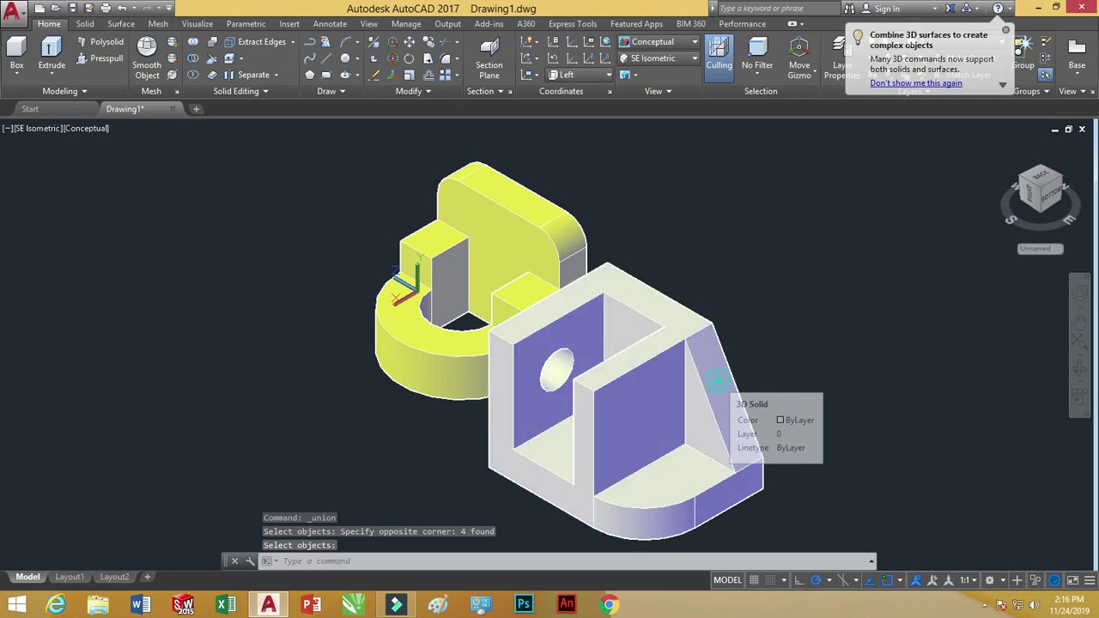
pyautogui.click(718, 380)
pyautogui.press('Escape')
pyautogui.press('Escape')
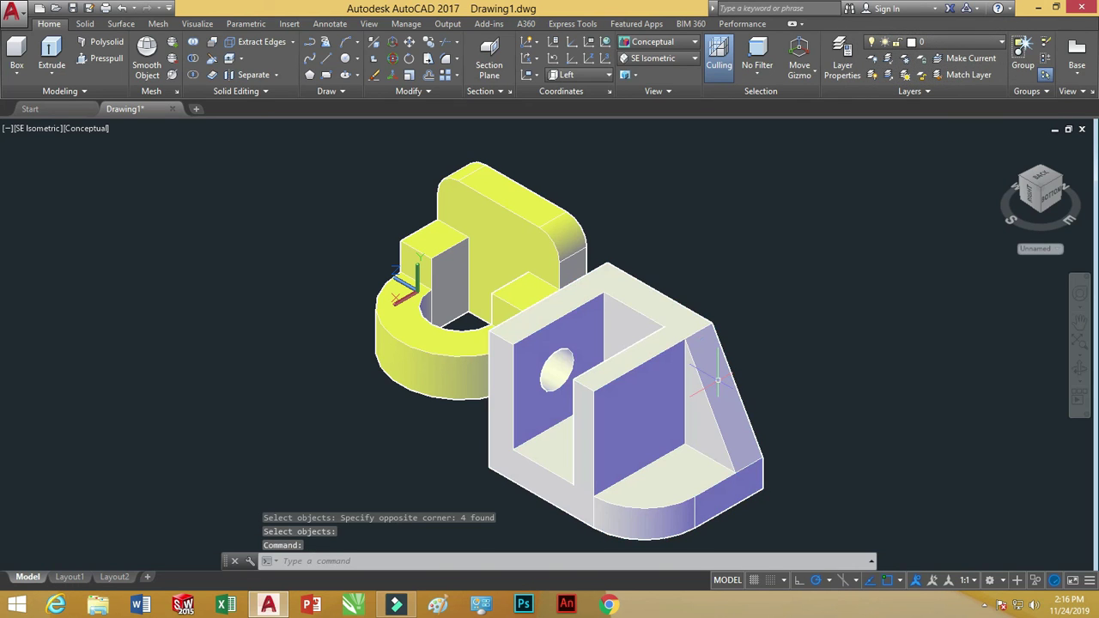
pyautogui.click(718, 380)
pyautogui.rightClick(719, 380)
# Set the part's colour to Red in Properties, close the palette, and orbit to inspect
pyautogui.click(767, 358)
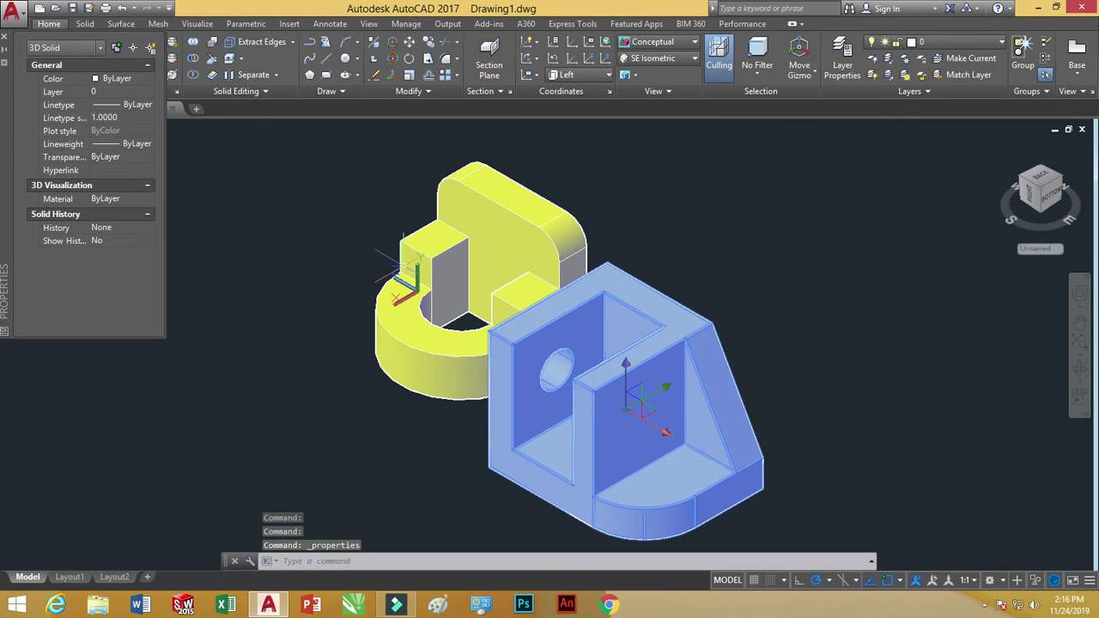
pyautogui.click(150, 80)
pyautogui.click(120, 117)
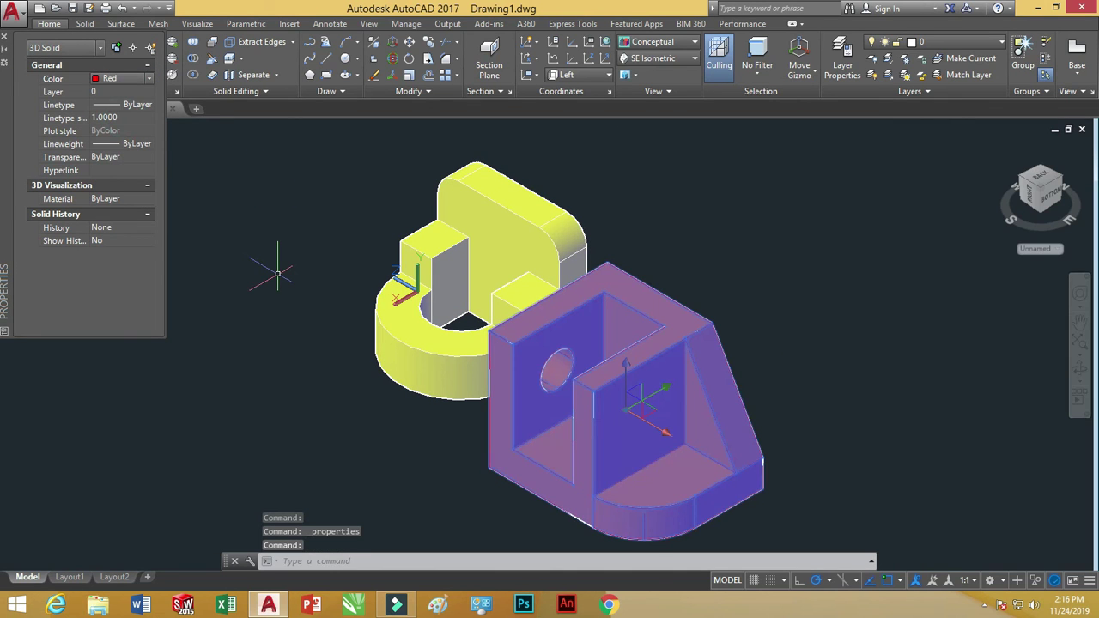
pyautogui.press('Escape')
pyautogui.press('Escape')
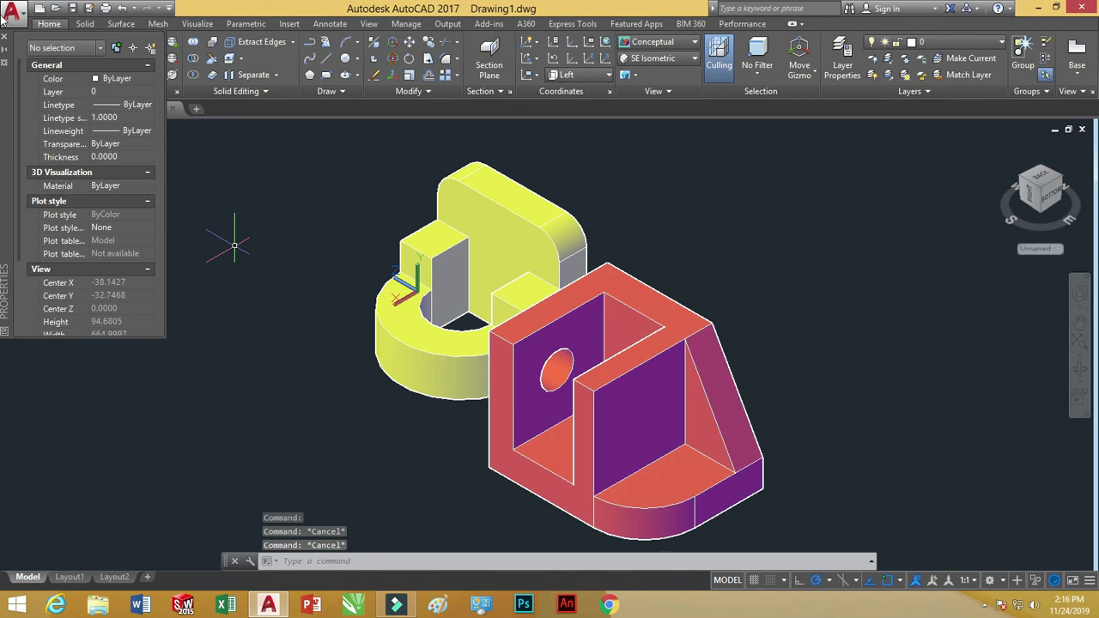
pyautogui.click(5, 40)
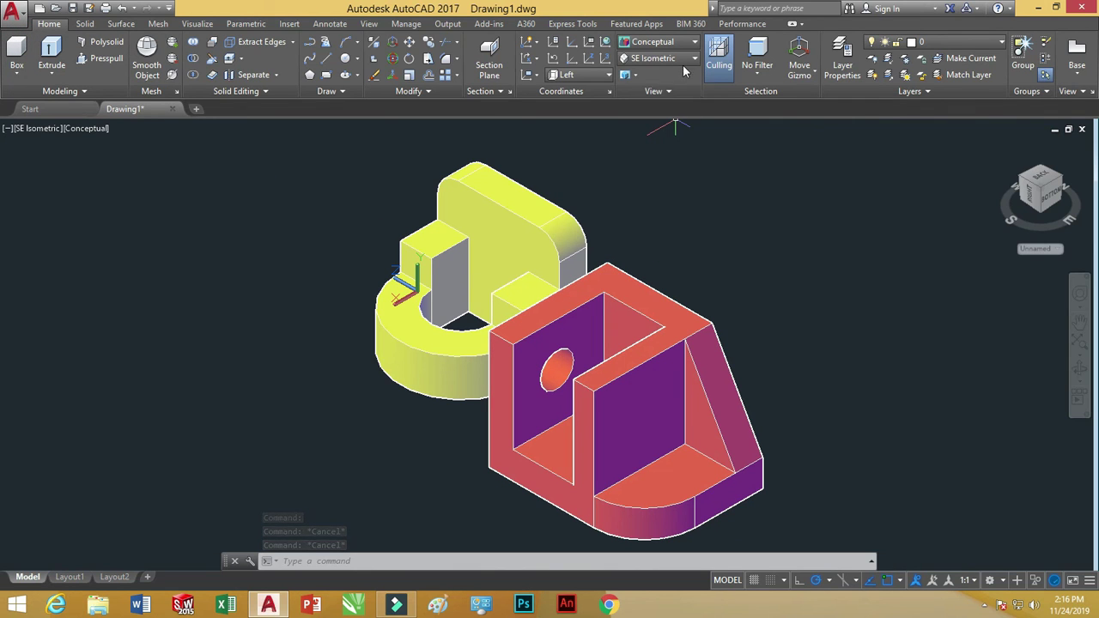
pyautogui.click(1084, 378)
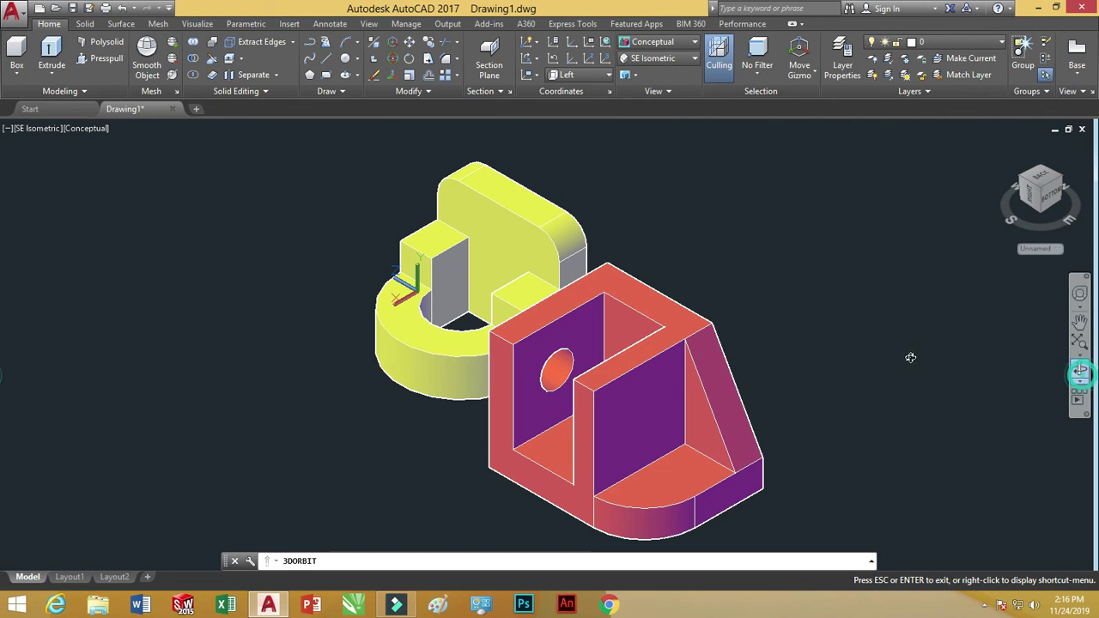
pyautogui.moveTo(732, 377)
pyautogui.mouseDown()
pyautogui.moveTo(756, 371)
pyautogui.moveTo(778, 396)
pyautogui.mouseUp()
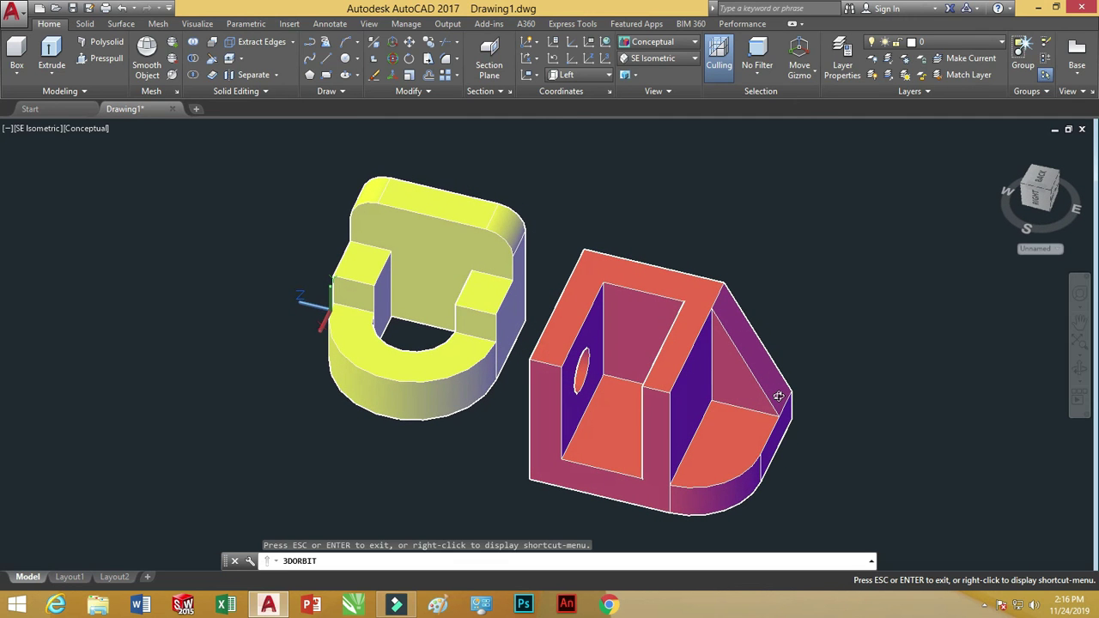